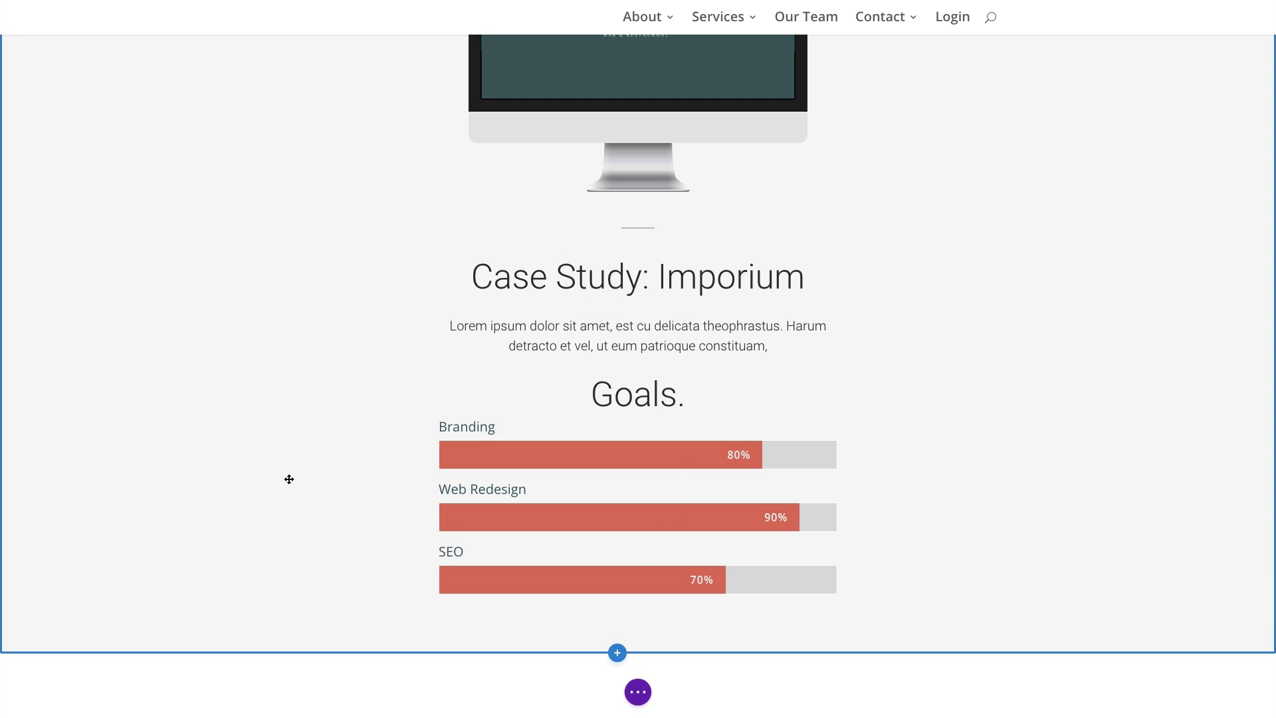
# - Delete the old red bar counters under Goals and insert a new Bar Counters module
pyautogui.scroll(1, 289, 479)
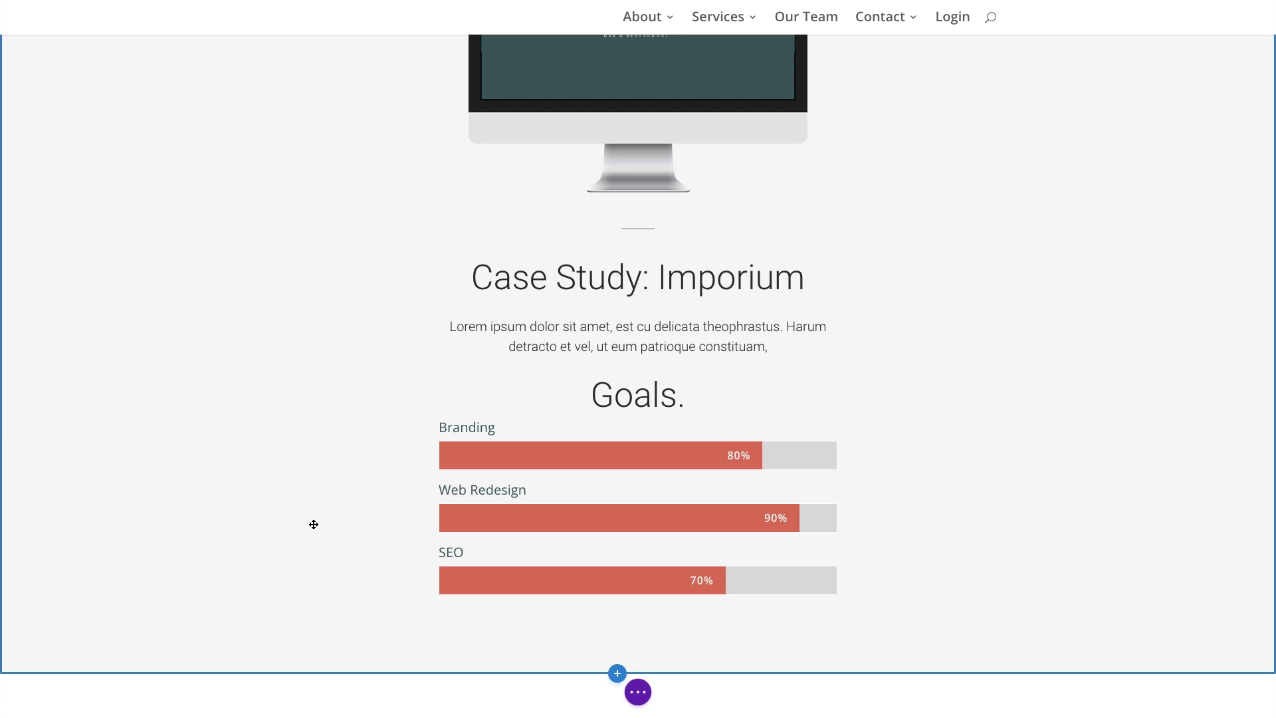
pyautogui.moveTo(676, 450)
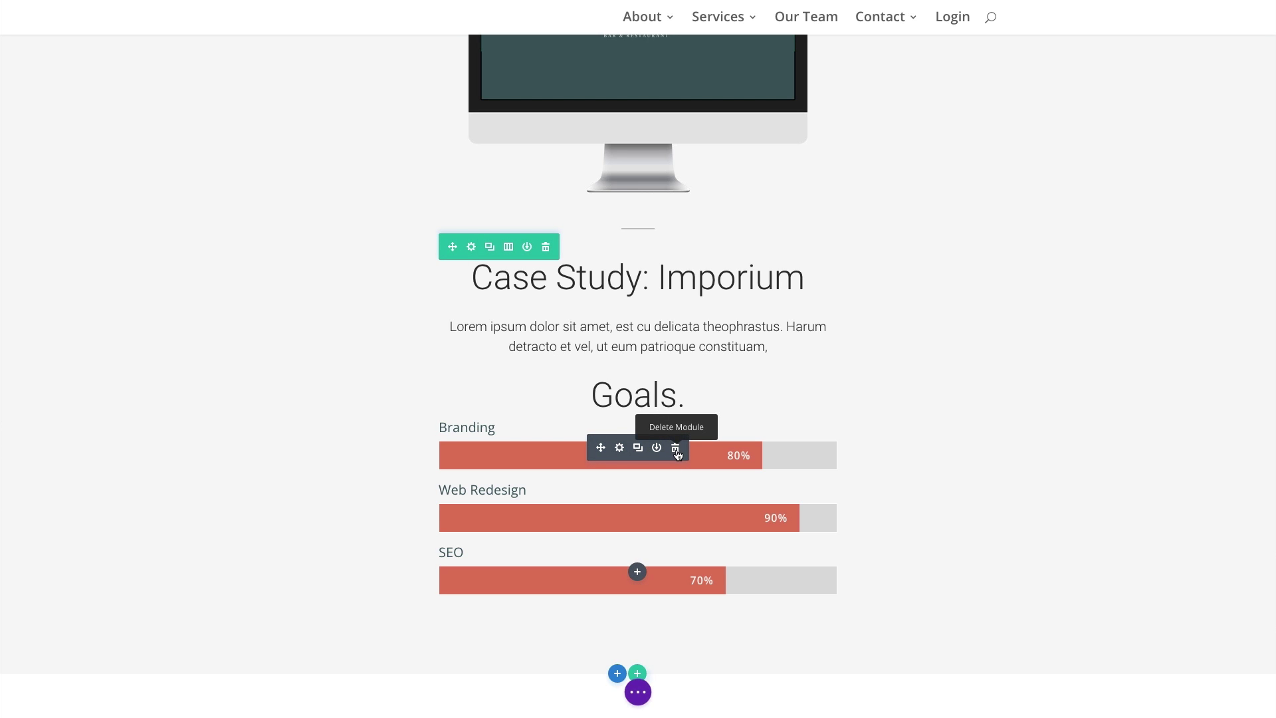
pyautogui.click(676, 450)
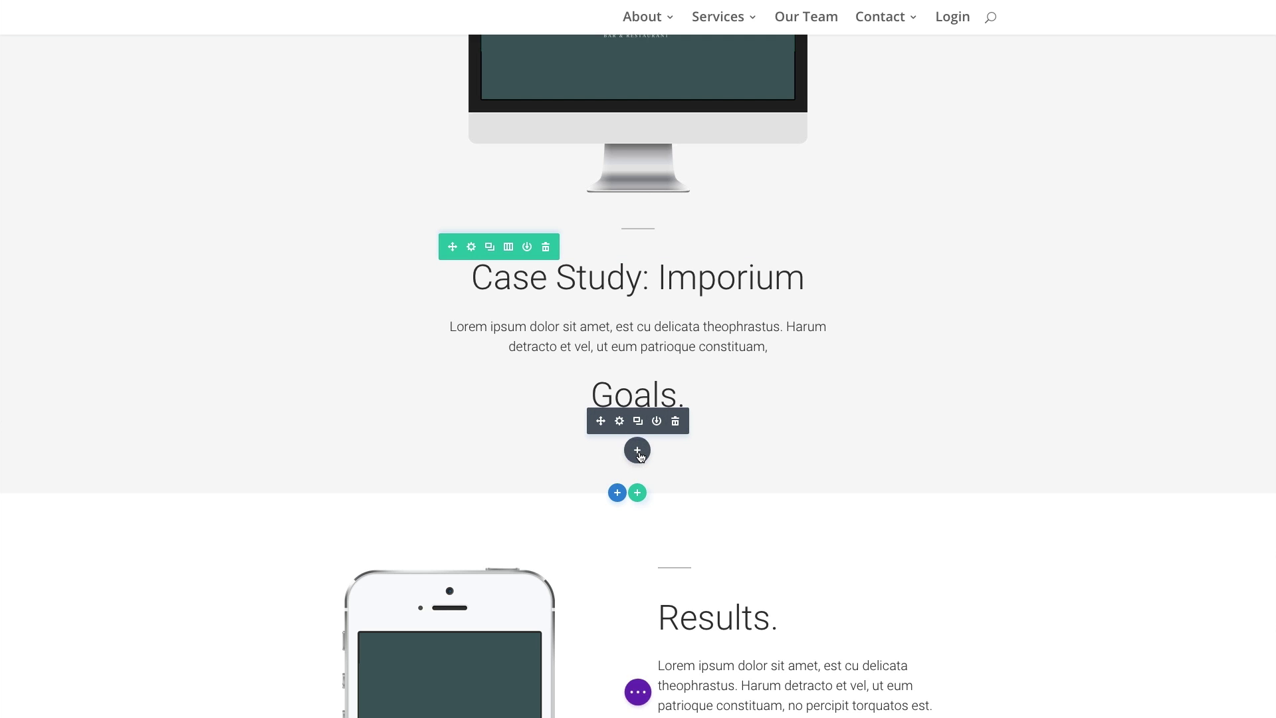
pyautogui.click(638, 451)
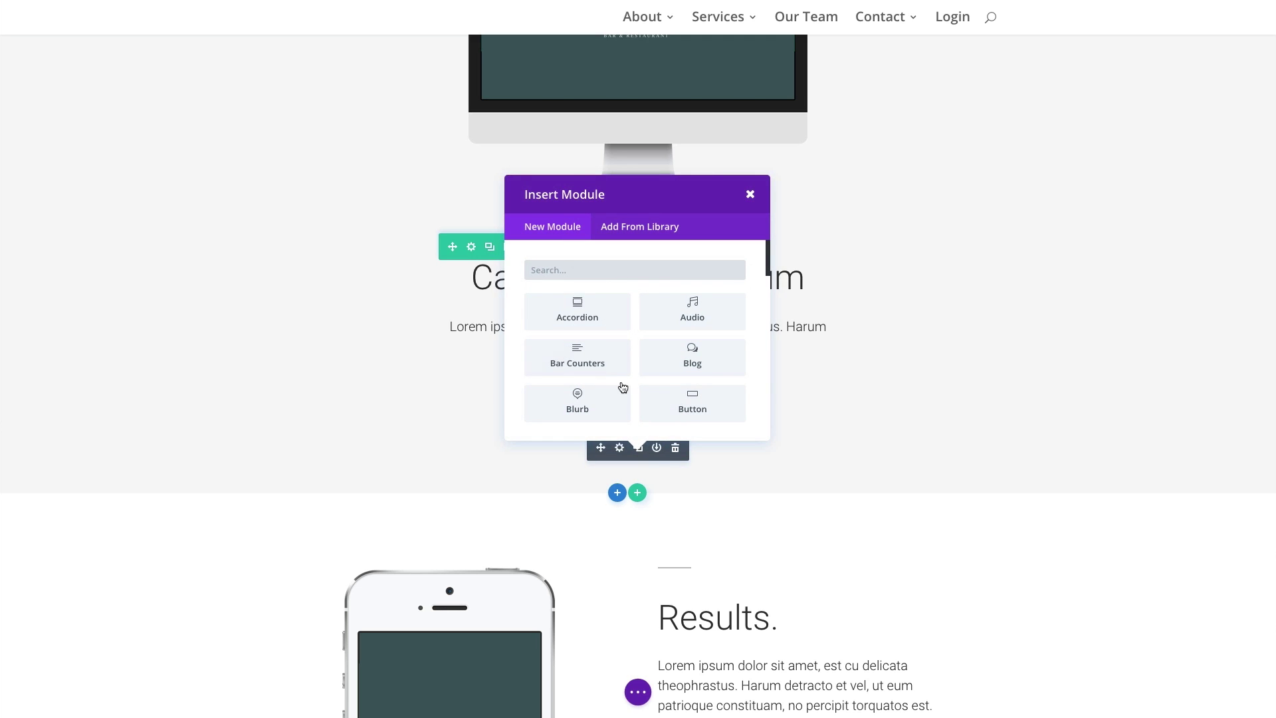
pyautogui.write('bar')
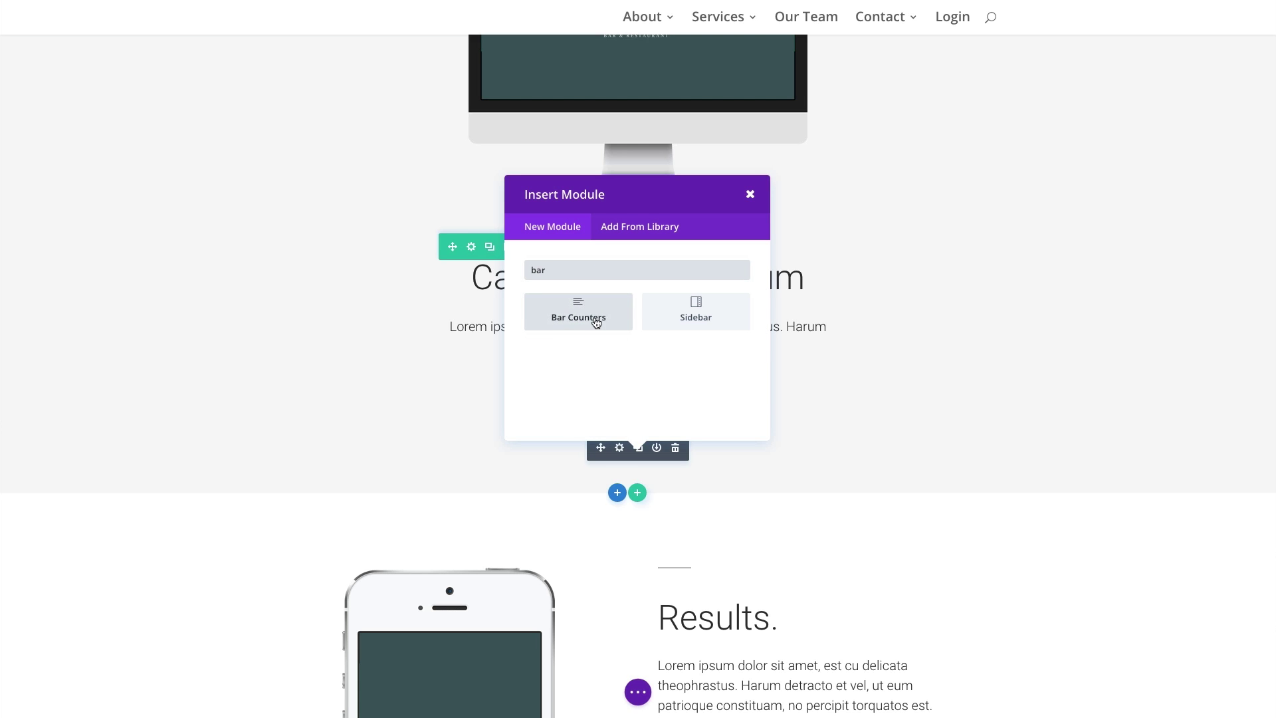
pyautogui.click(593, 317)
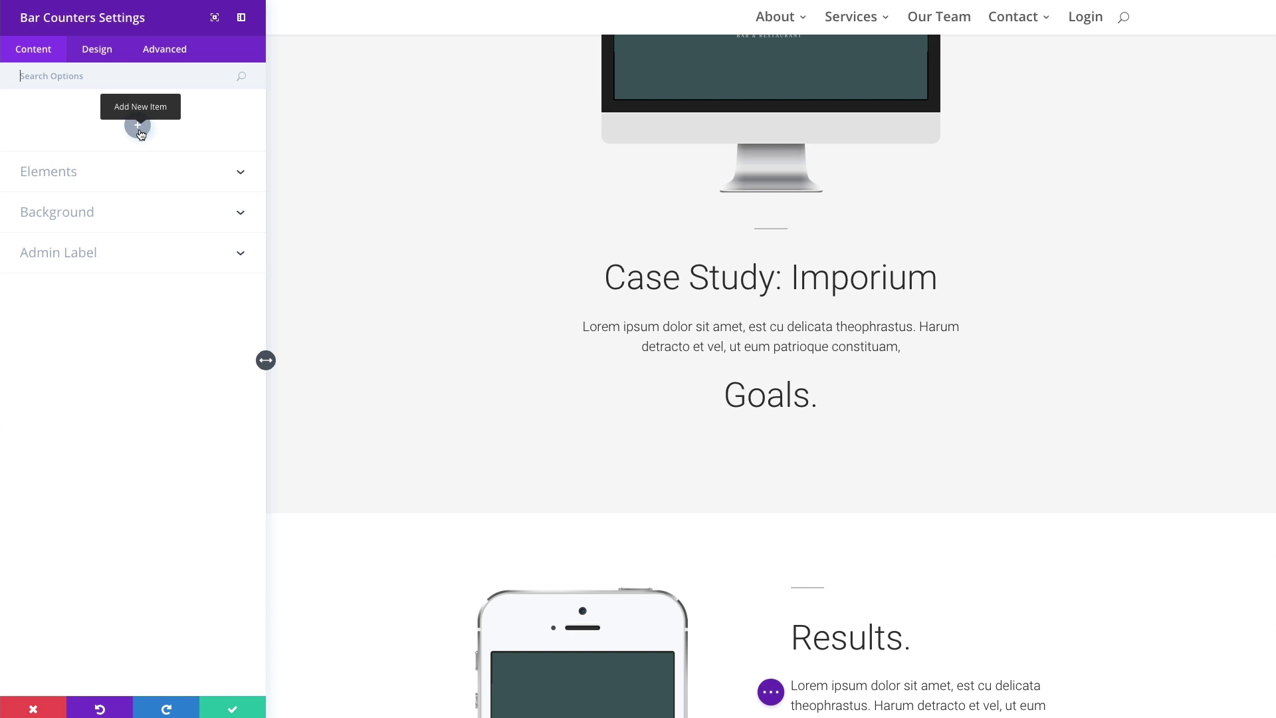
# - Add a bar item titled 'Branding' with a percent value of 80
pyautogui.click(138, 126)
pyautogui.click(84, 166)
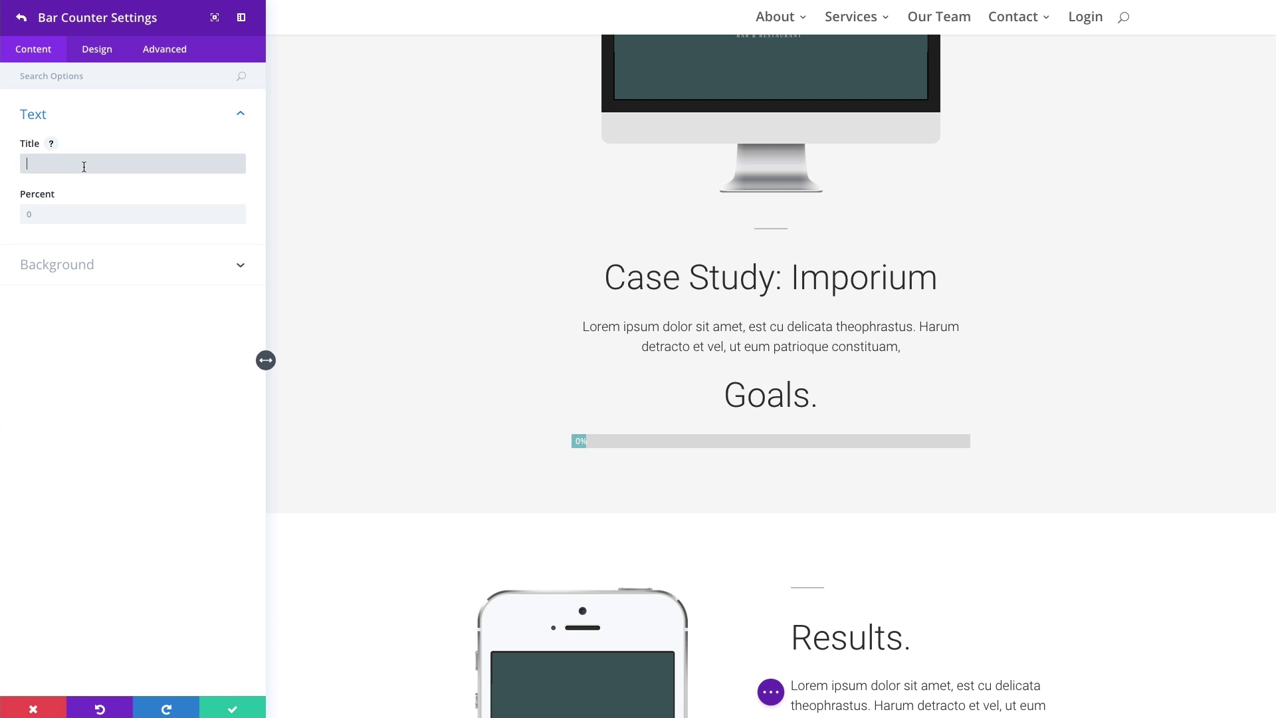
pyautogui.write('Branding')
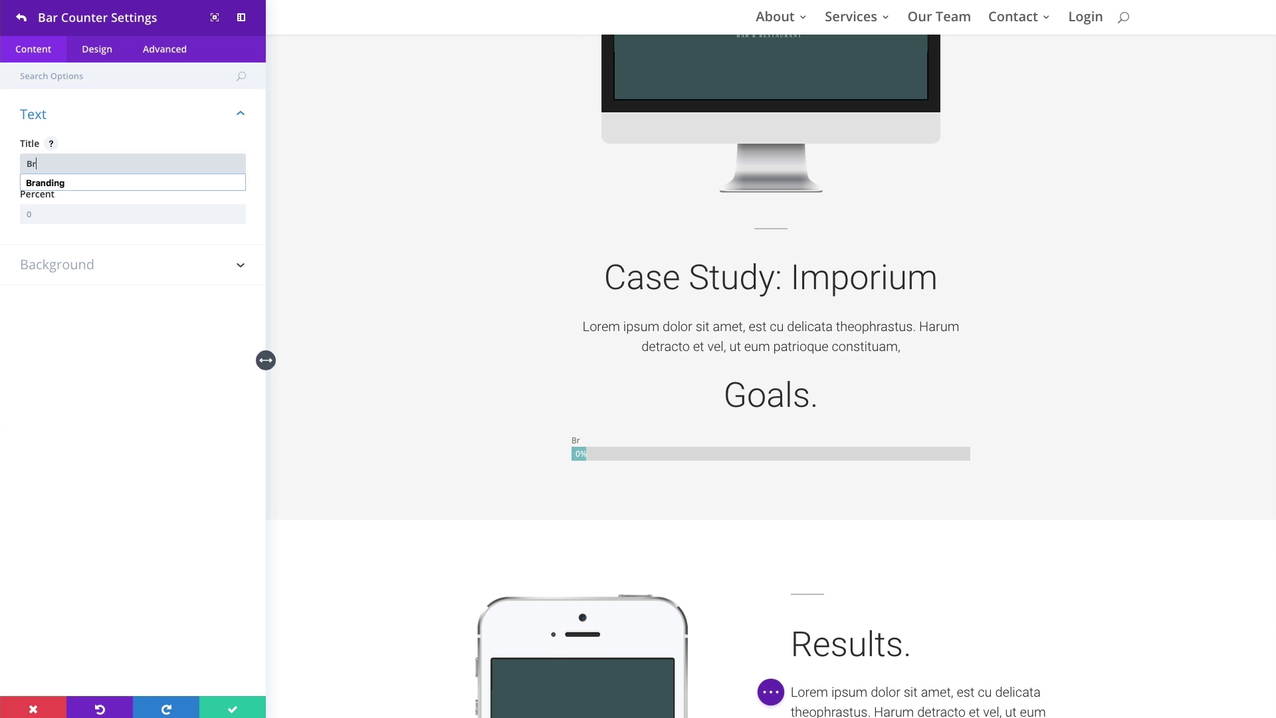
pyautogui.click(78, 216)
pyautogui.write('80')
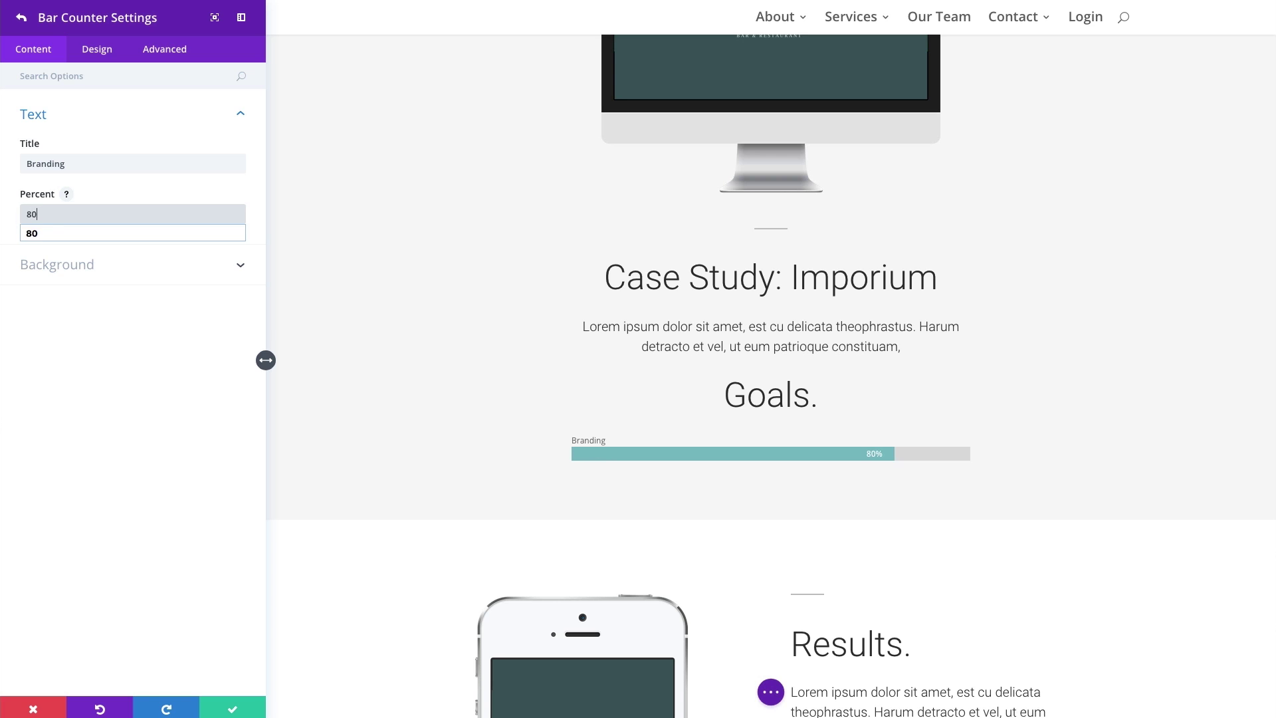
pyautogui.click(88, 327)
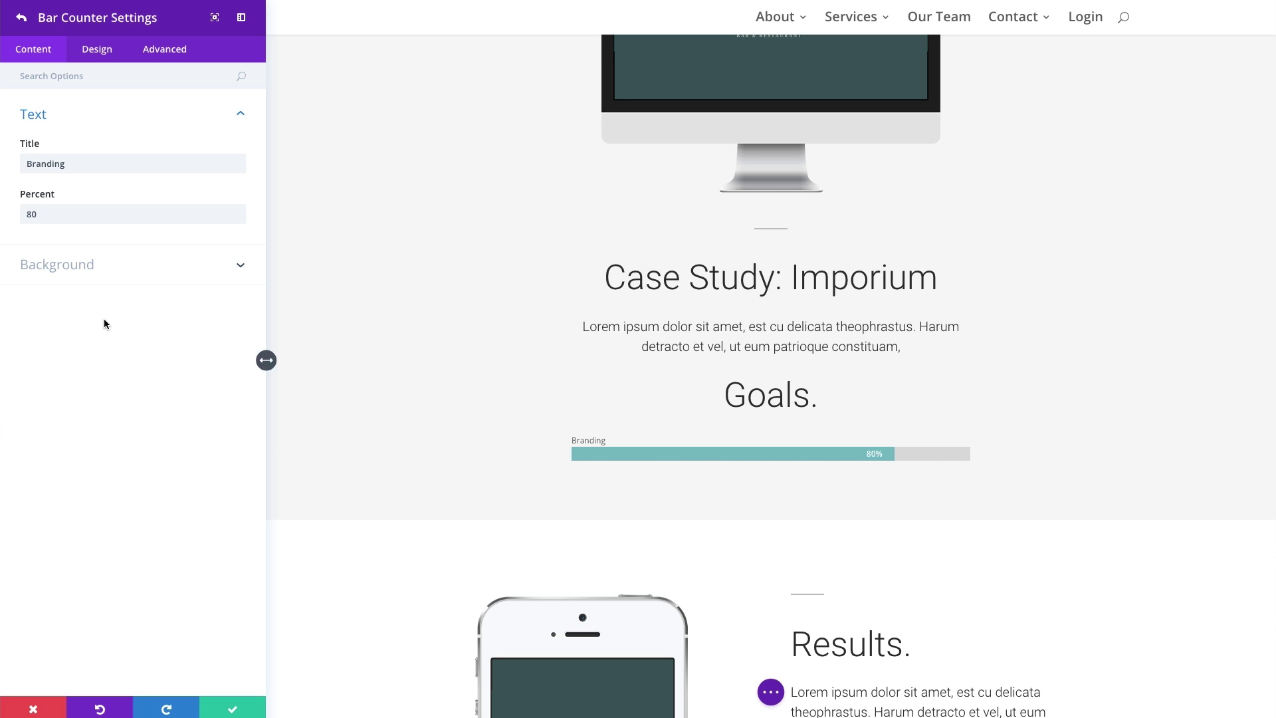
# - Save the Branding bar, duplicate it twice, and change the first copy to Web Design at 90%
pyautogui.click(232, 708)
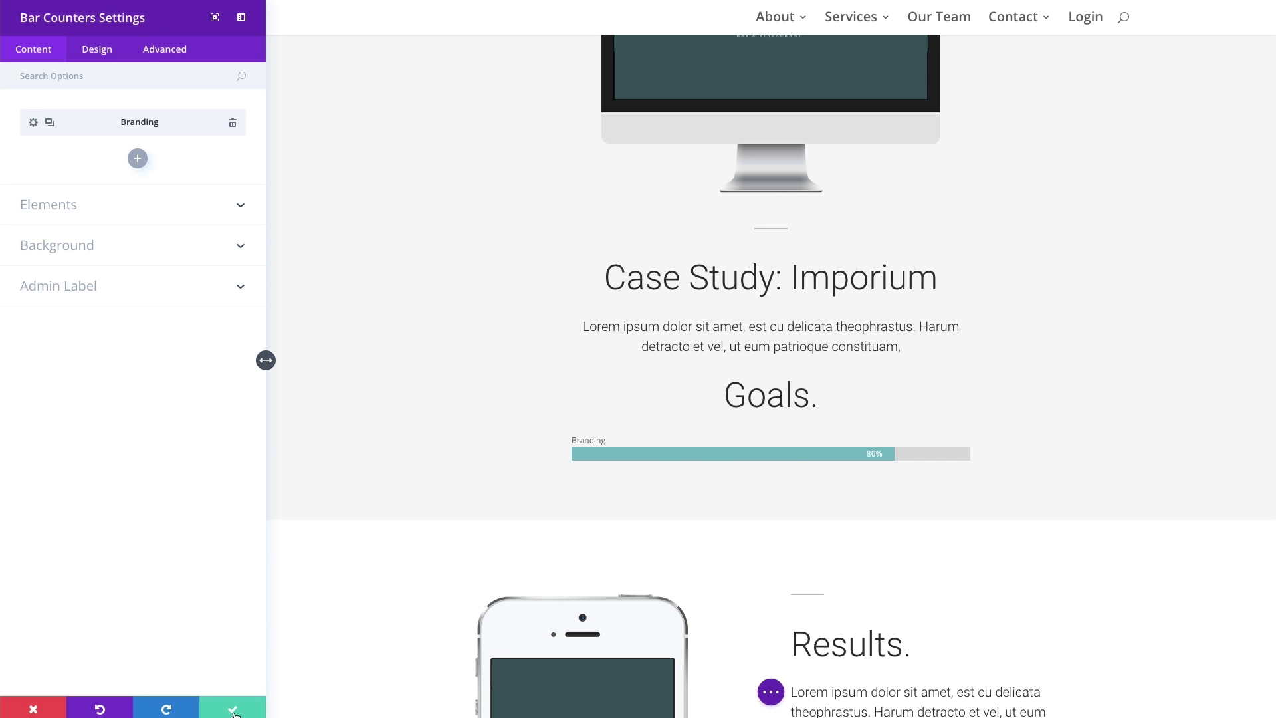
pyautogui.click(51, 127)
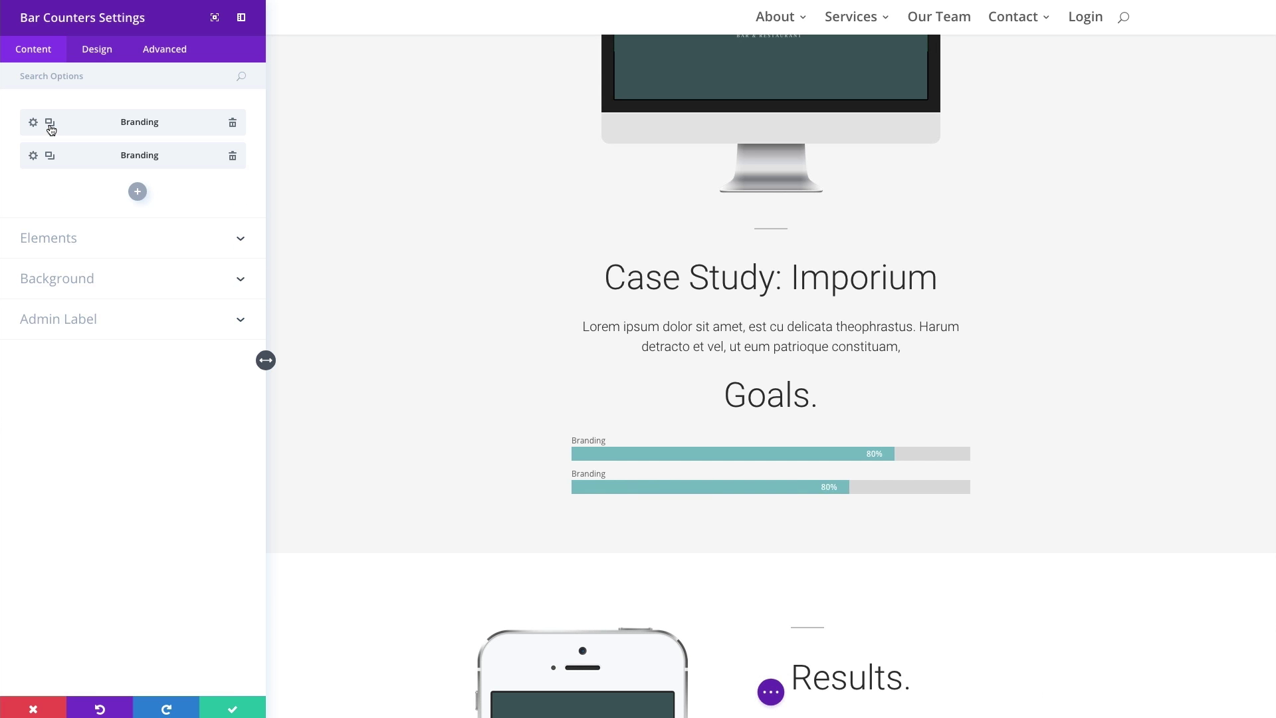
pyautogui.click(51, 127)
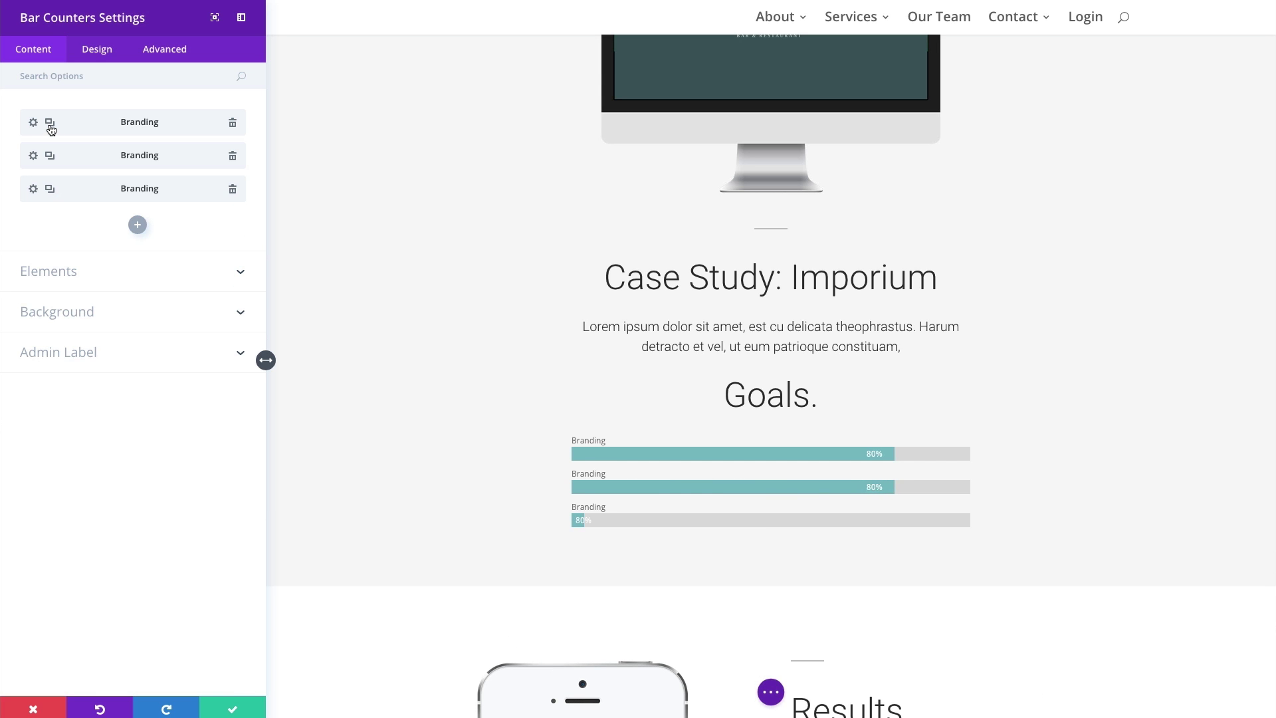
pyautogui.click(33, 157)
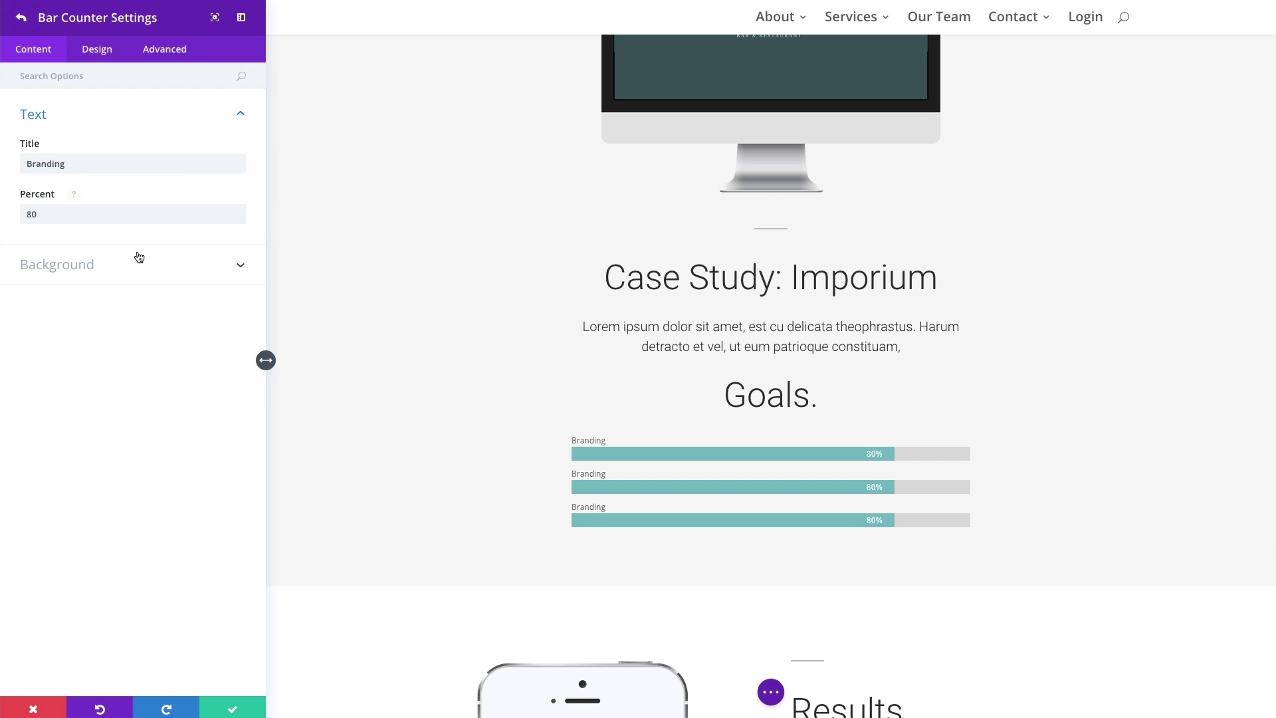
pyautogui.doubleClick(43, 164)
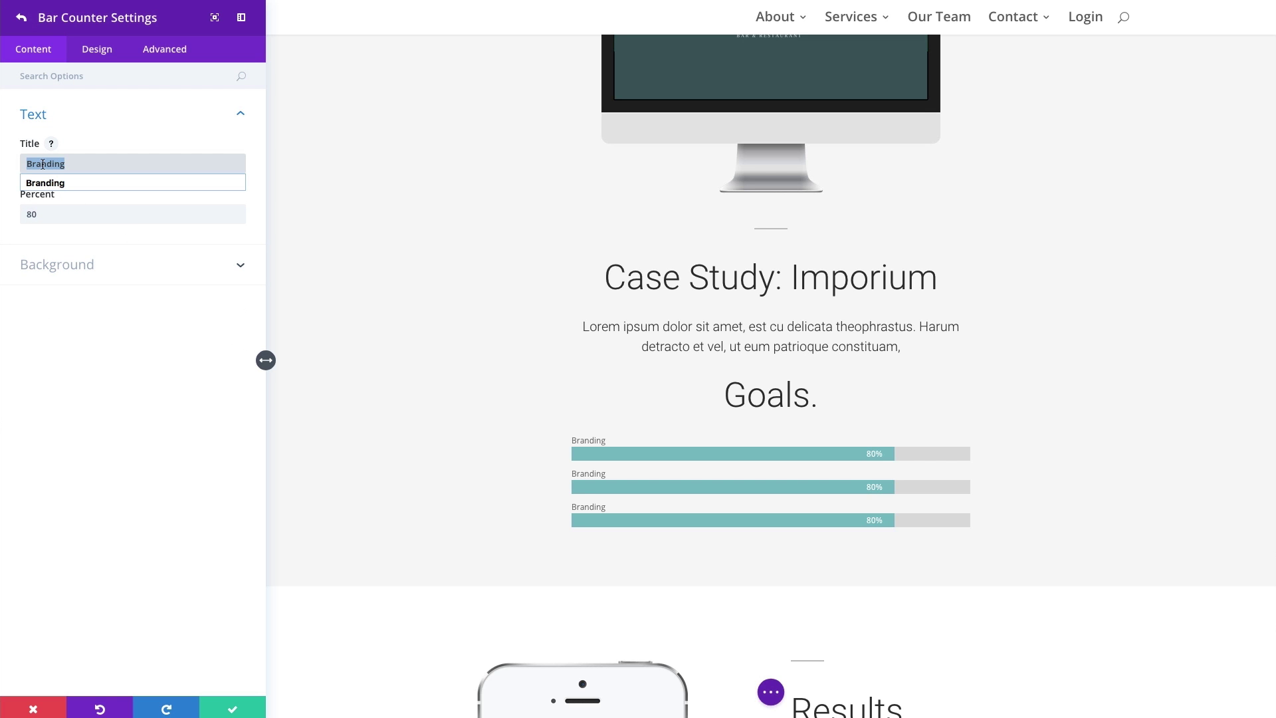
pyautogui.write('Web Design')
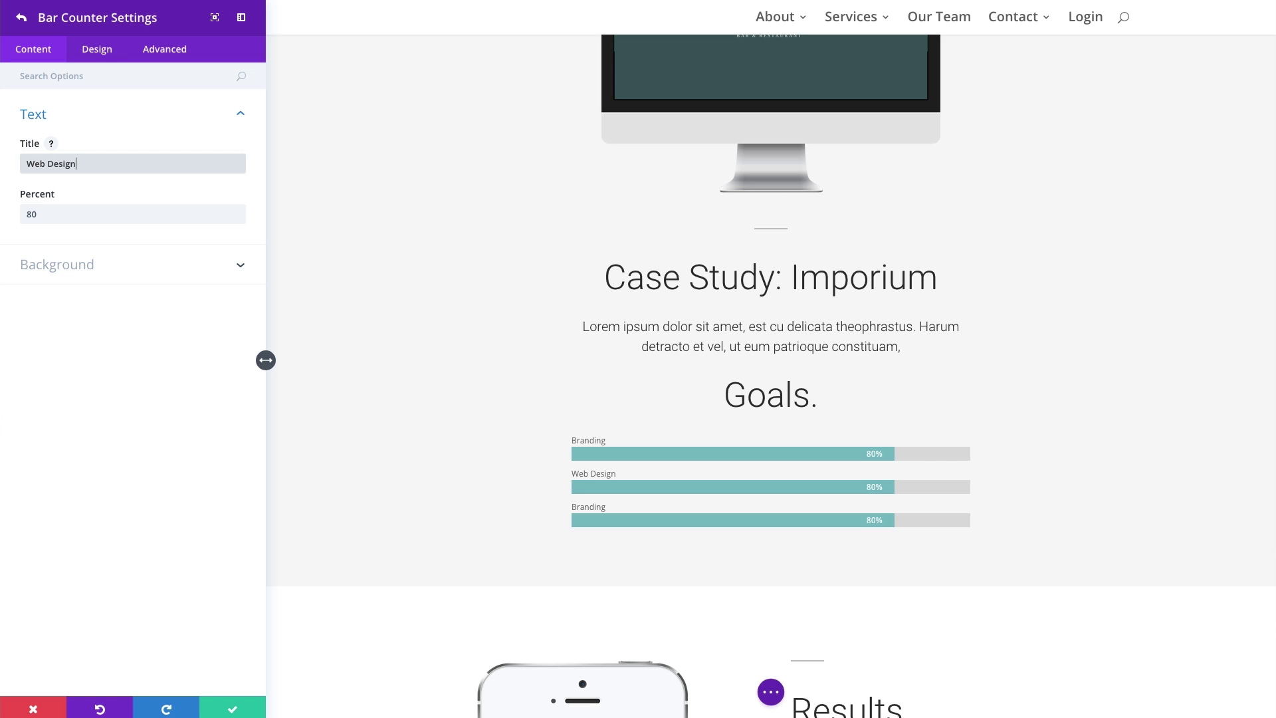
pyautogui.click(33, 215)
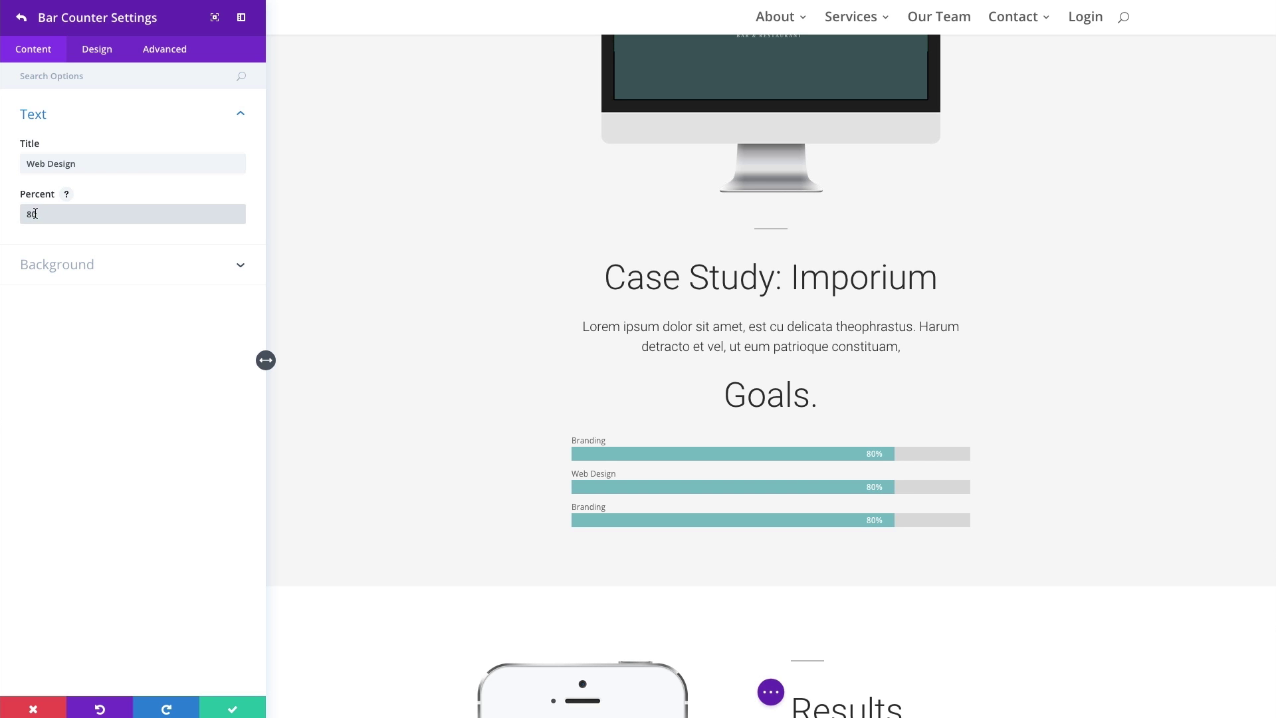
pyautogui.press('BackSpace')
pyautogui.write('9')
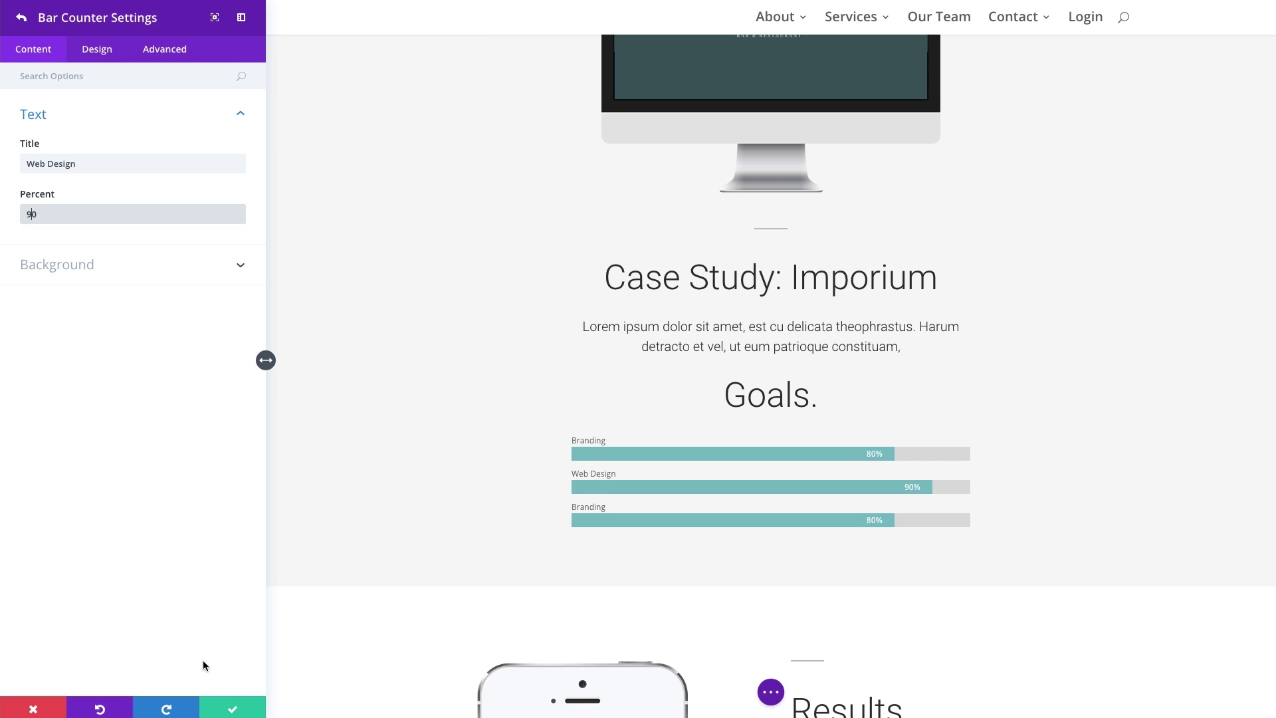
pyautogui.click(233, 707)
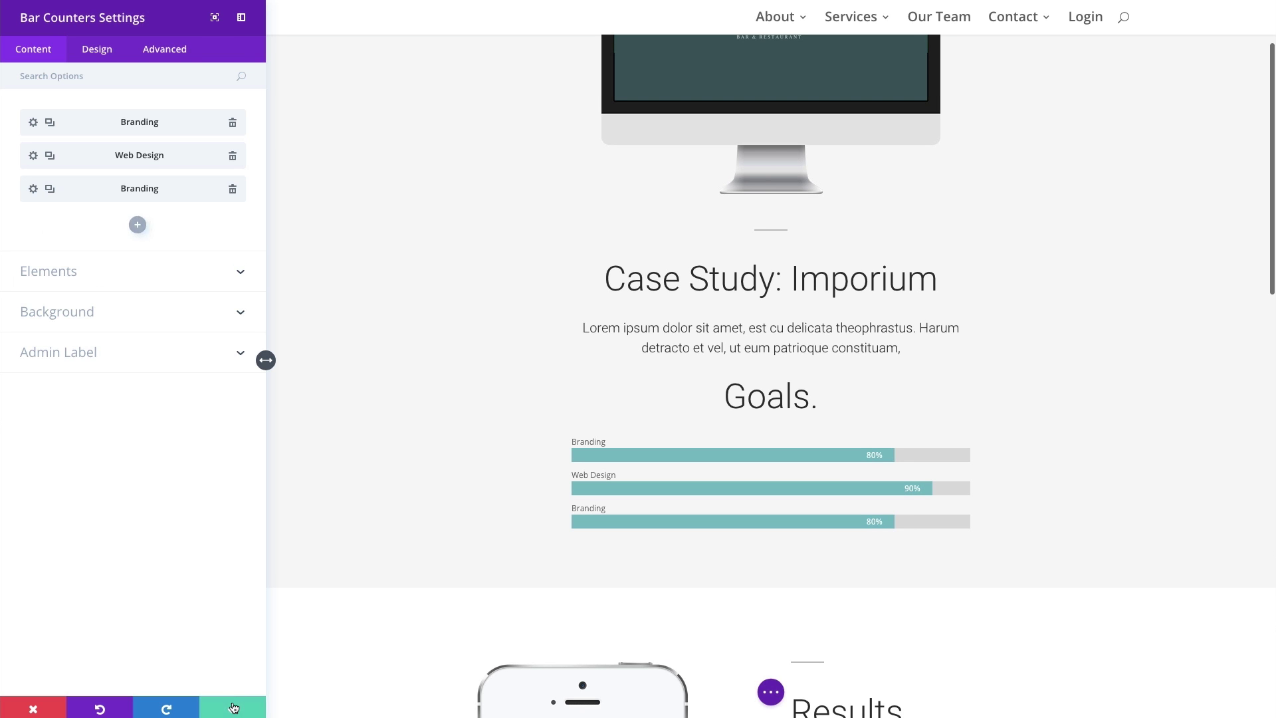
# - Change the second copy to SEO at 70% and save it
pyautogui.click(33, 189)
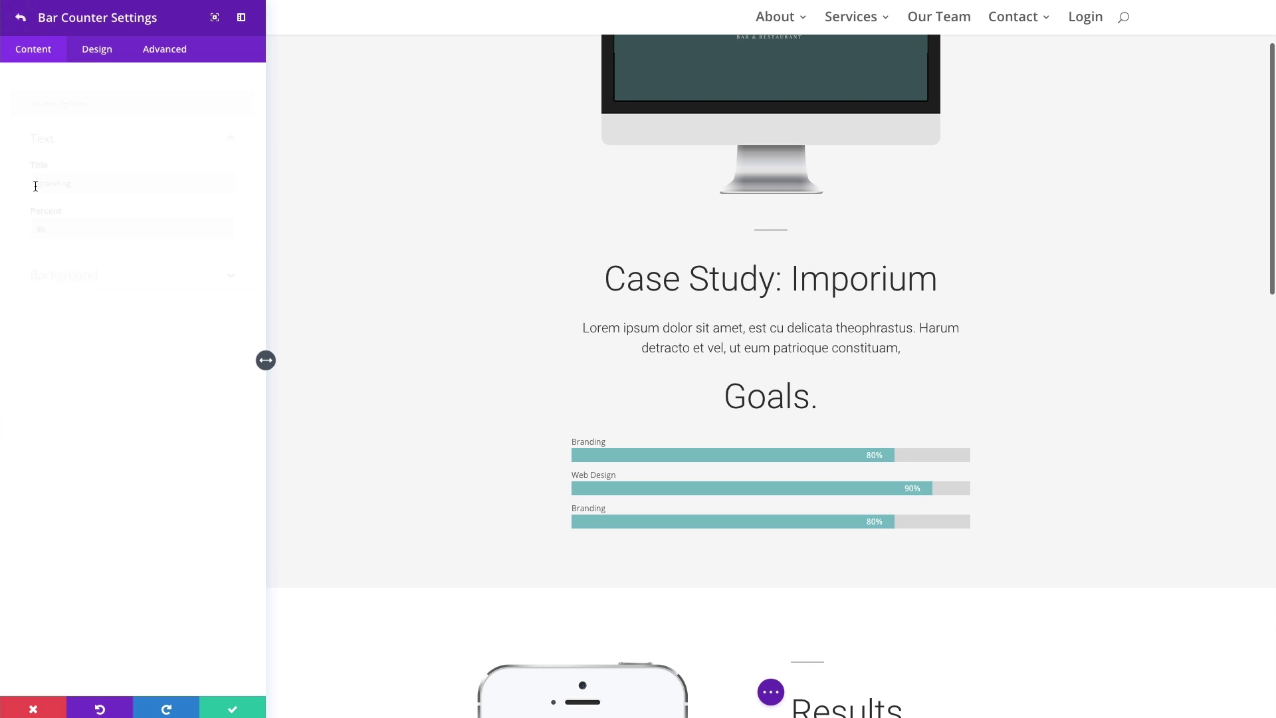
pyautogui.doubleClick(58, 168)
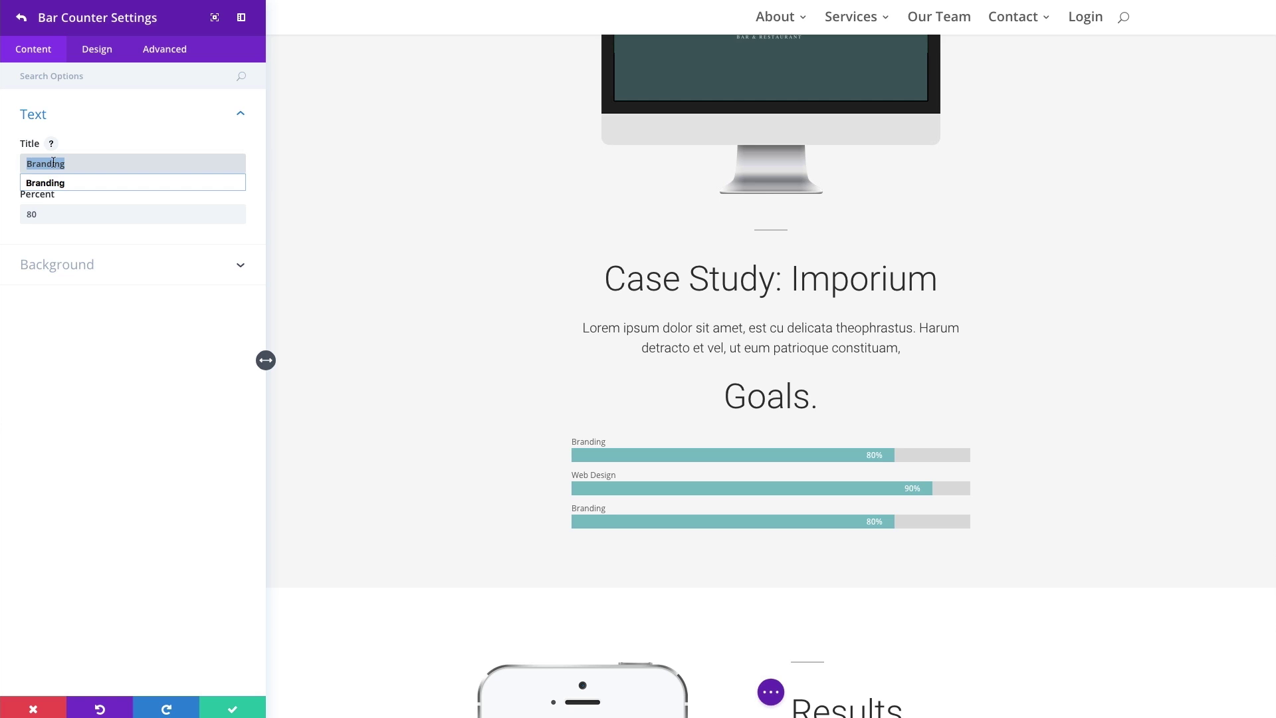
pyautogui.press('BackSpace')
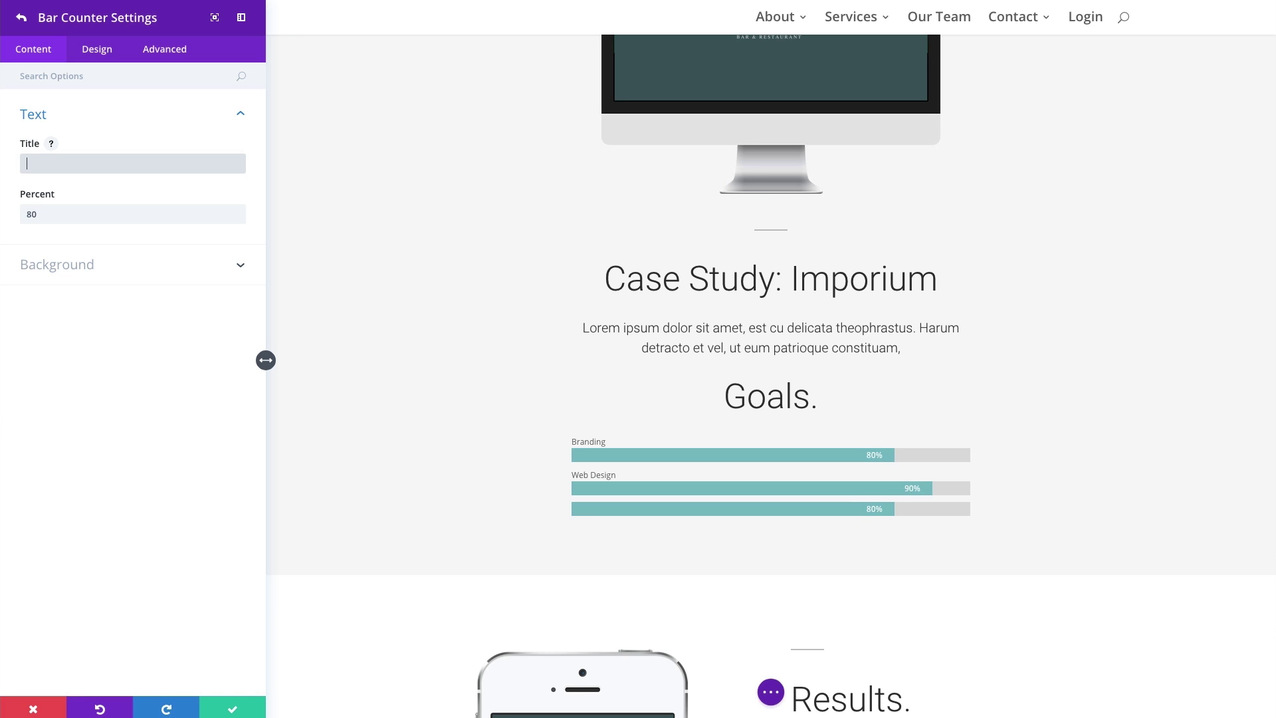
pyautogui.write('SEO')
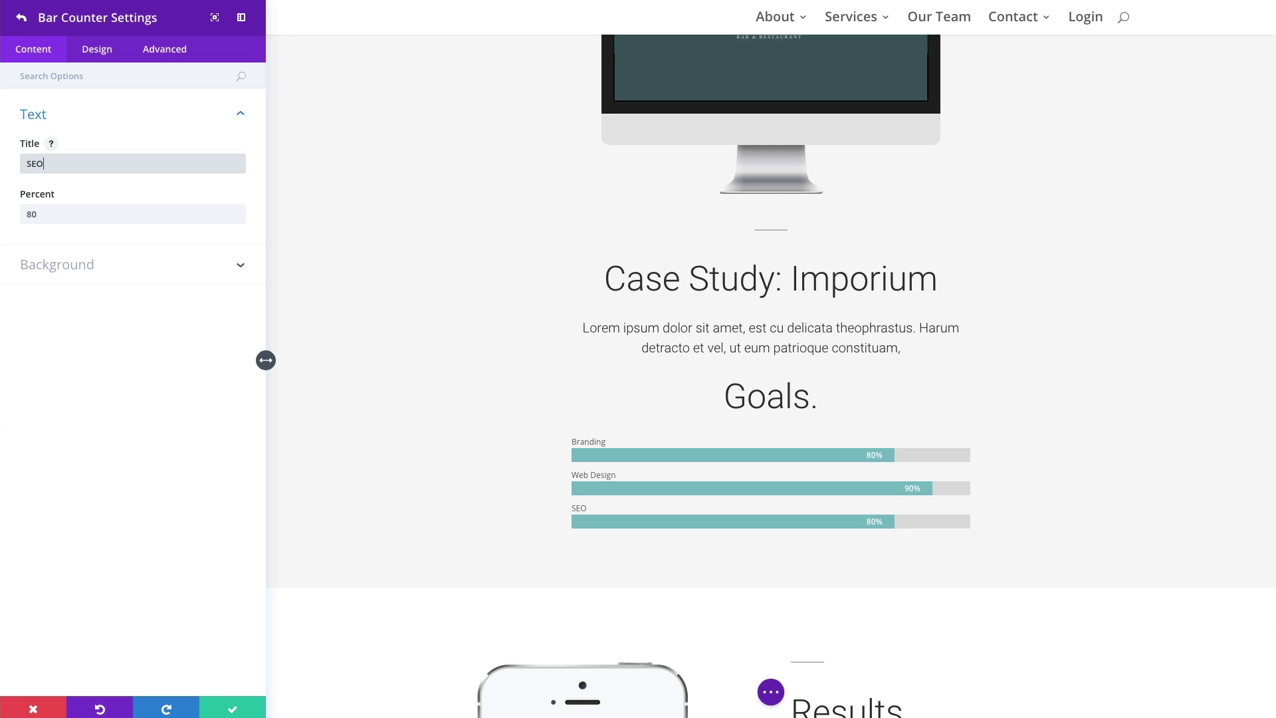
pyautogui.click(30, 214)
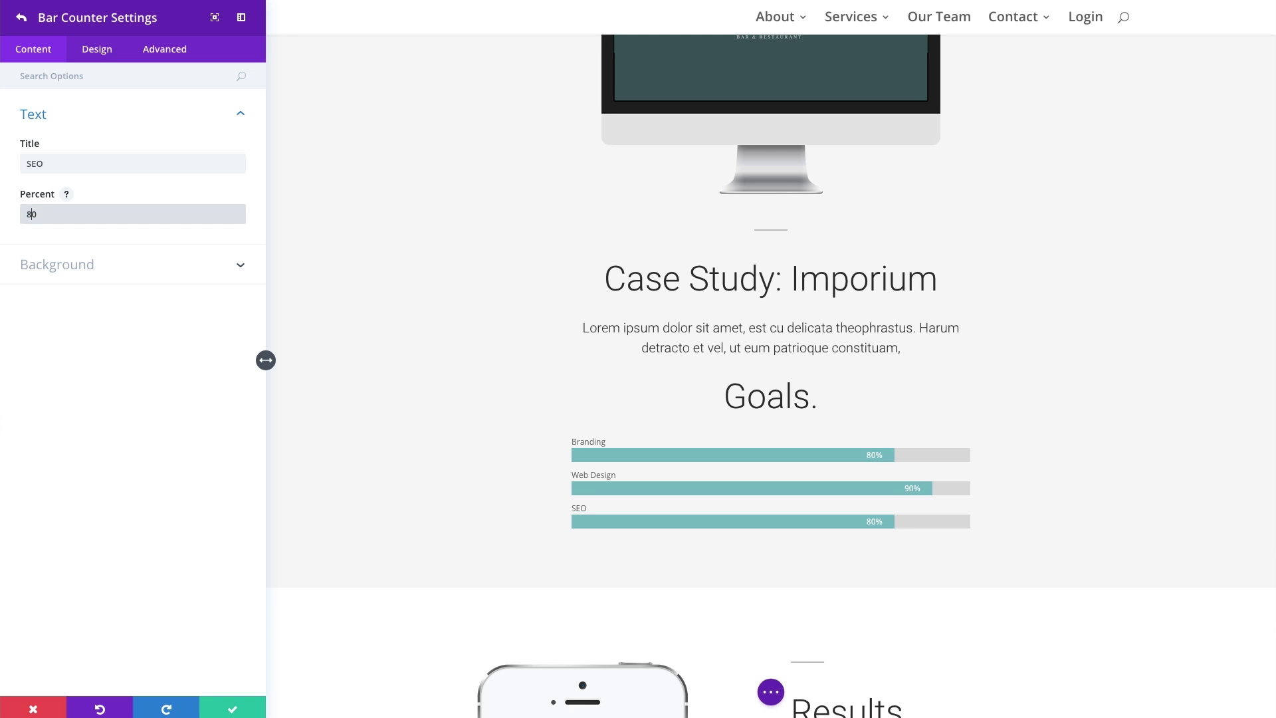
pyautogui.press('BackSpace')
pyautogui.write('7')
pyautogui.click(94, 347)
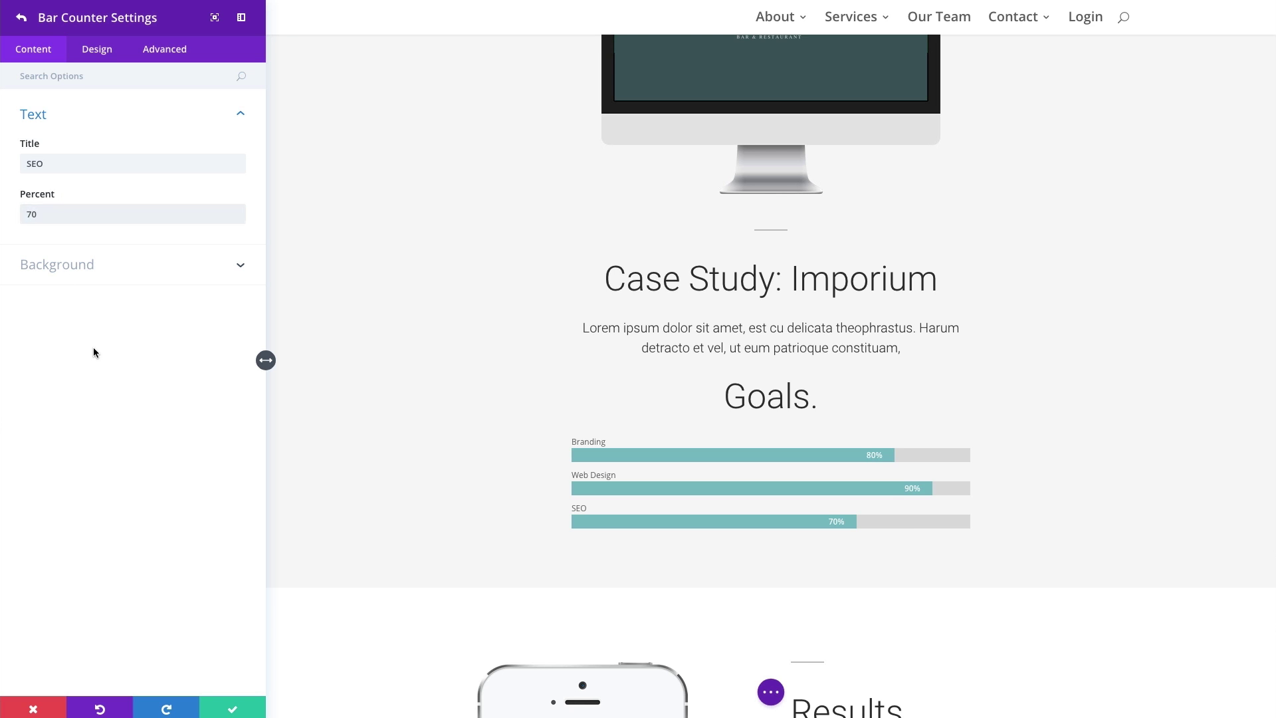
pyautogui.click(231, 709)
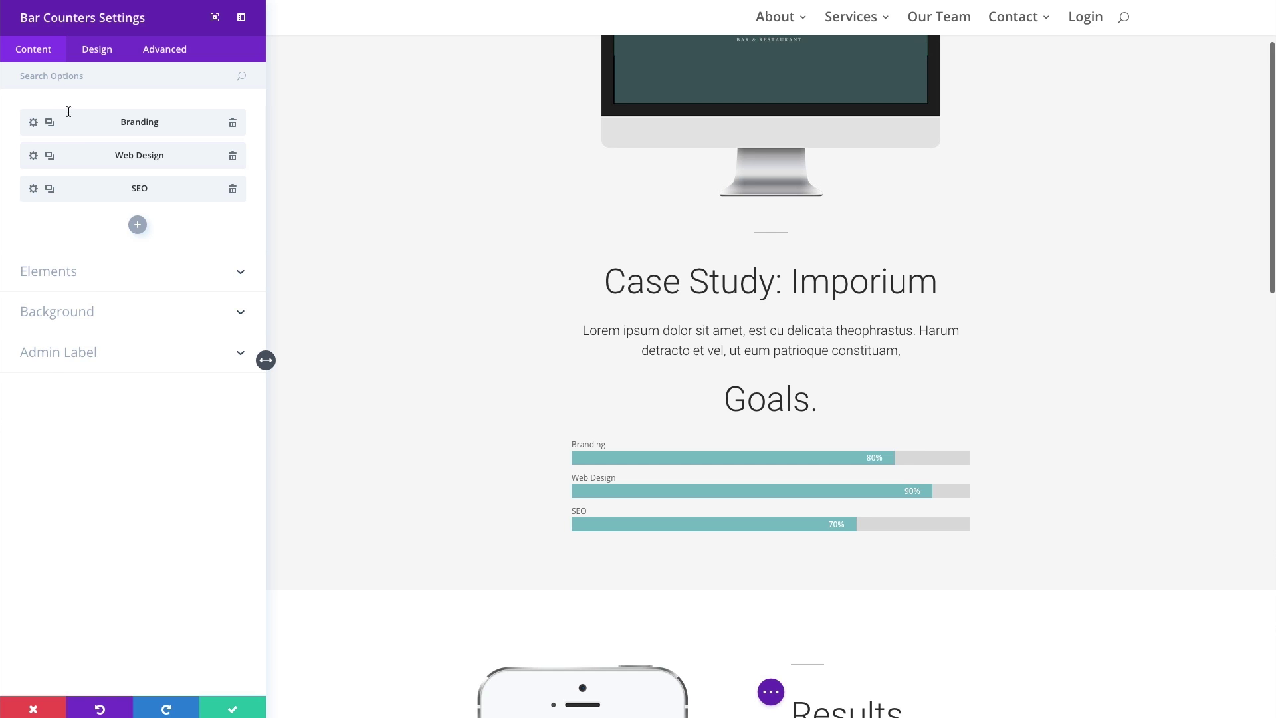
# - Turn off Use Percentages, then try a black bar background and remove it again
pyautogui.click(104, 288)
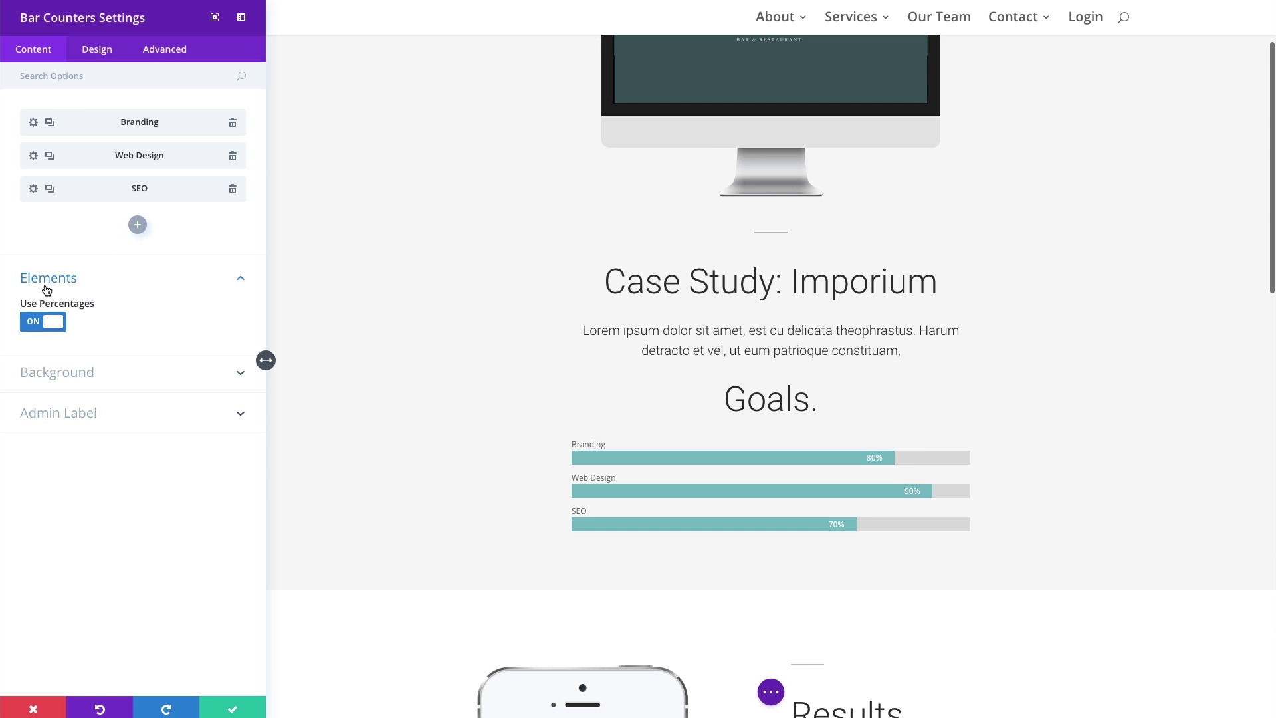
pyautogui.click(57, 325)
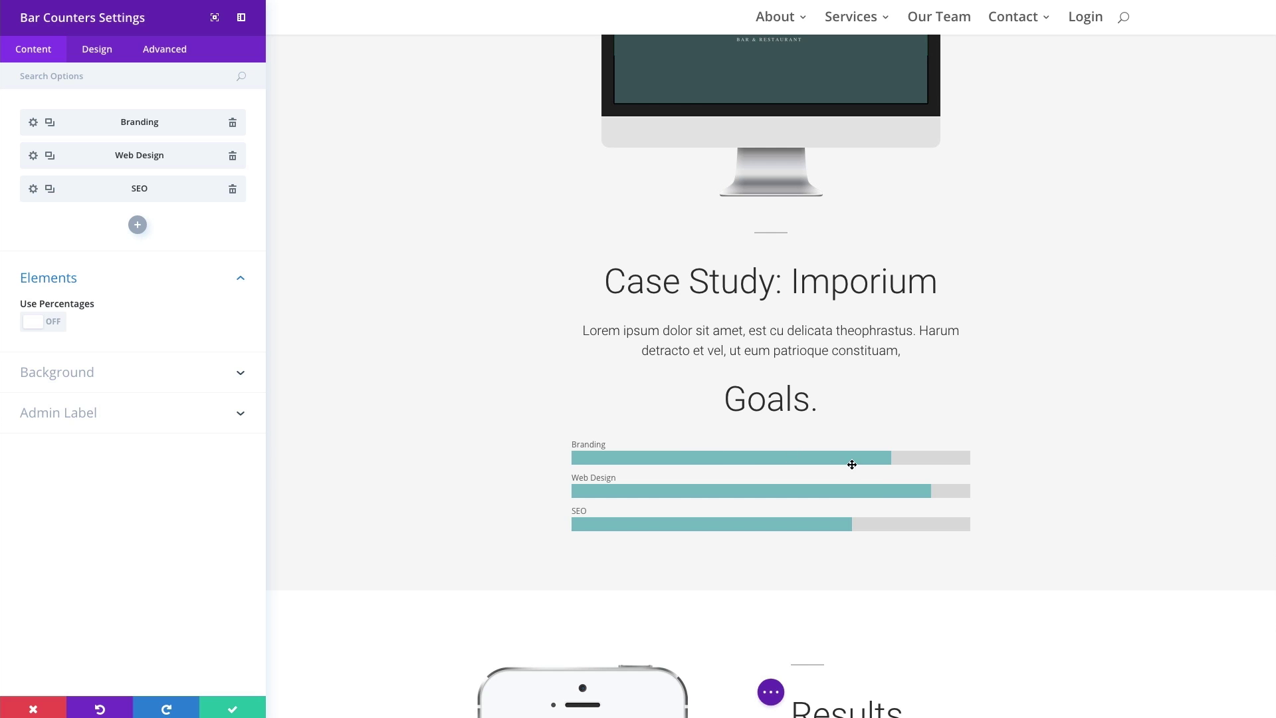
pyautogui.click(68, 371)
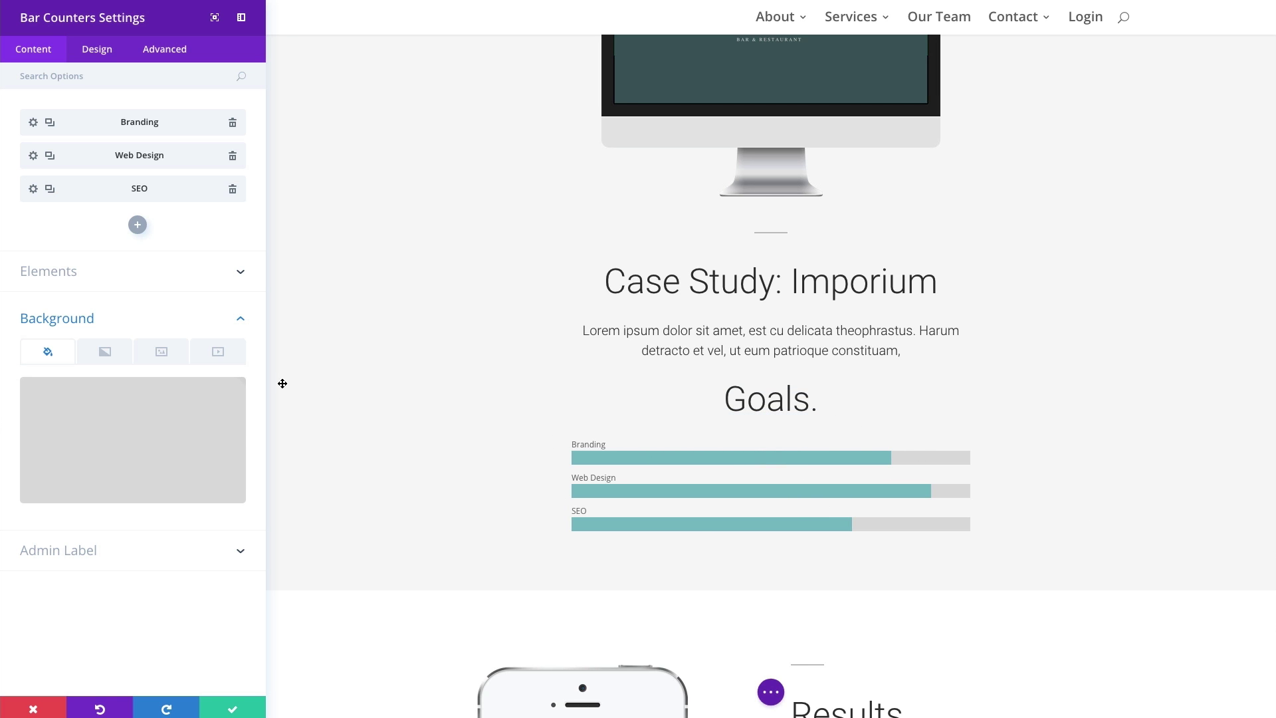
pyautogui.click(179, 428)
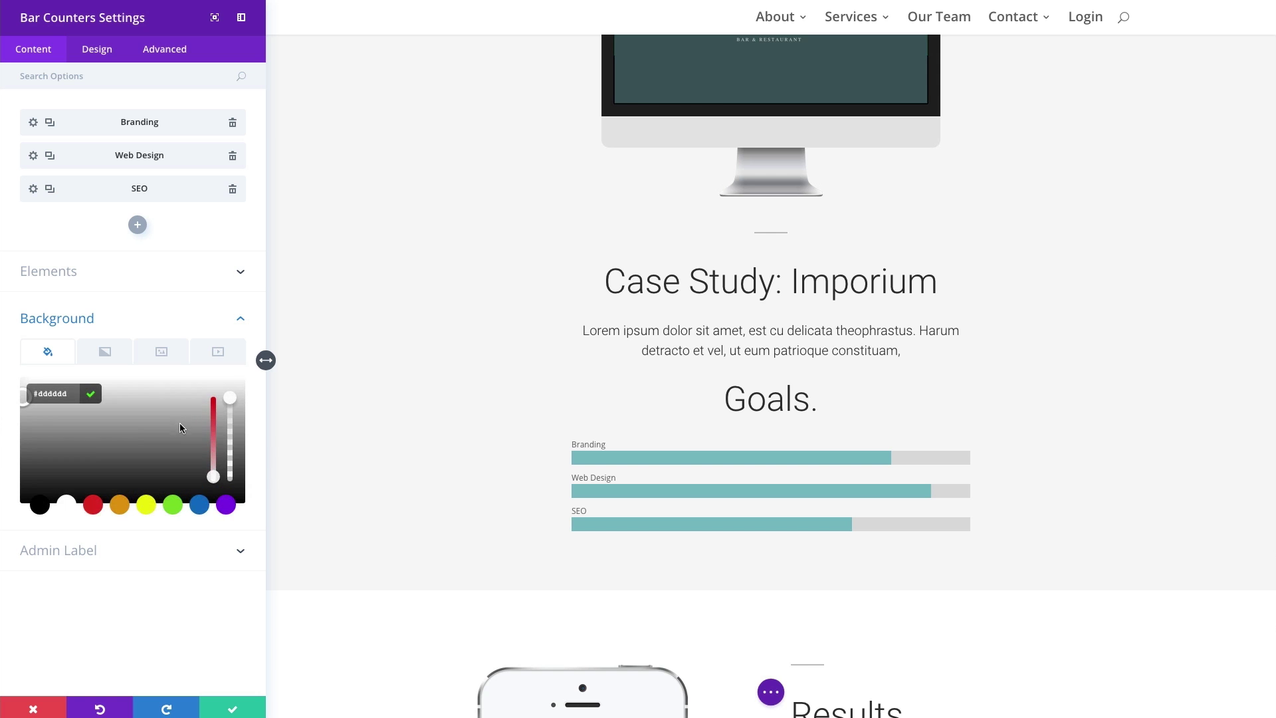
pyautogui.click(40, 505)
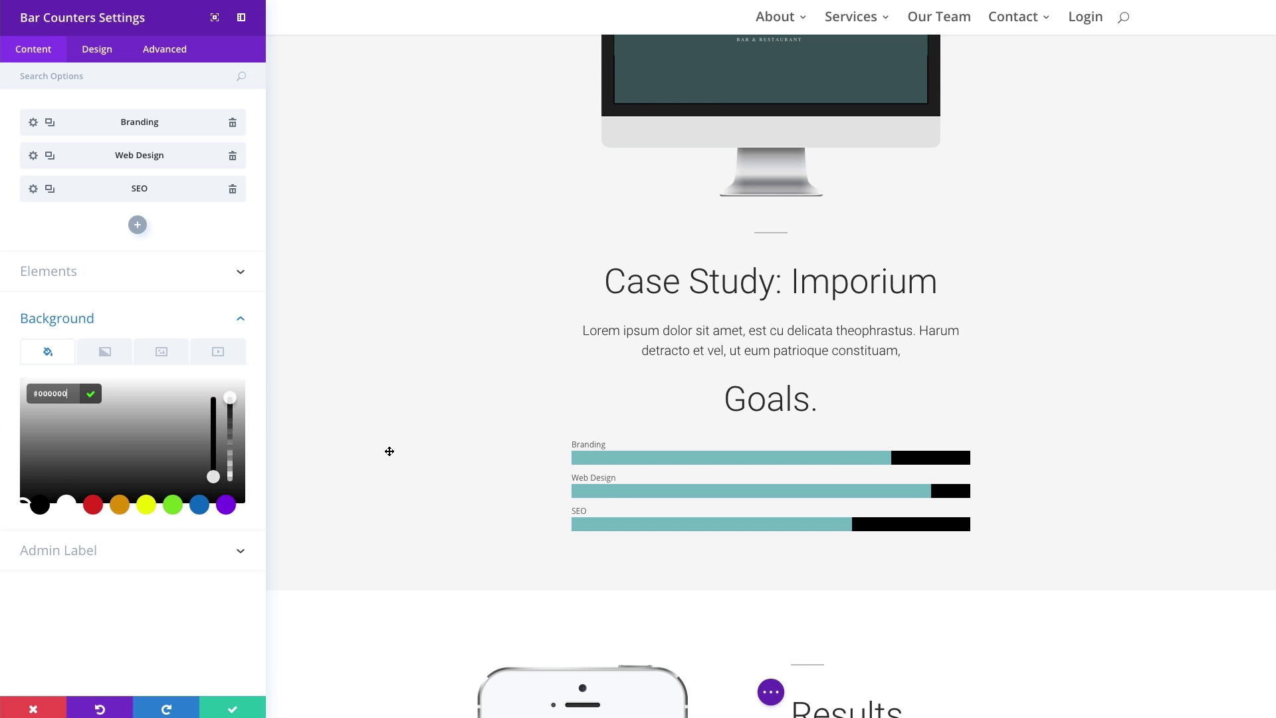
pyautogui.click(52, 355)
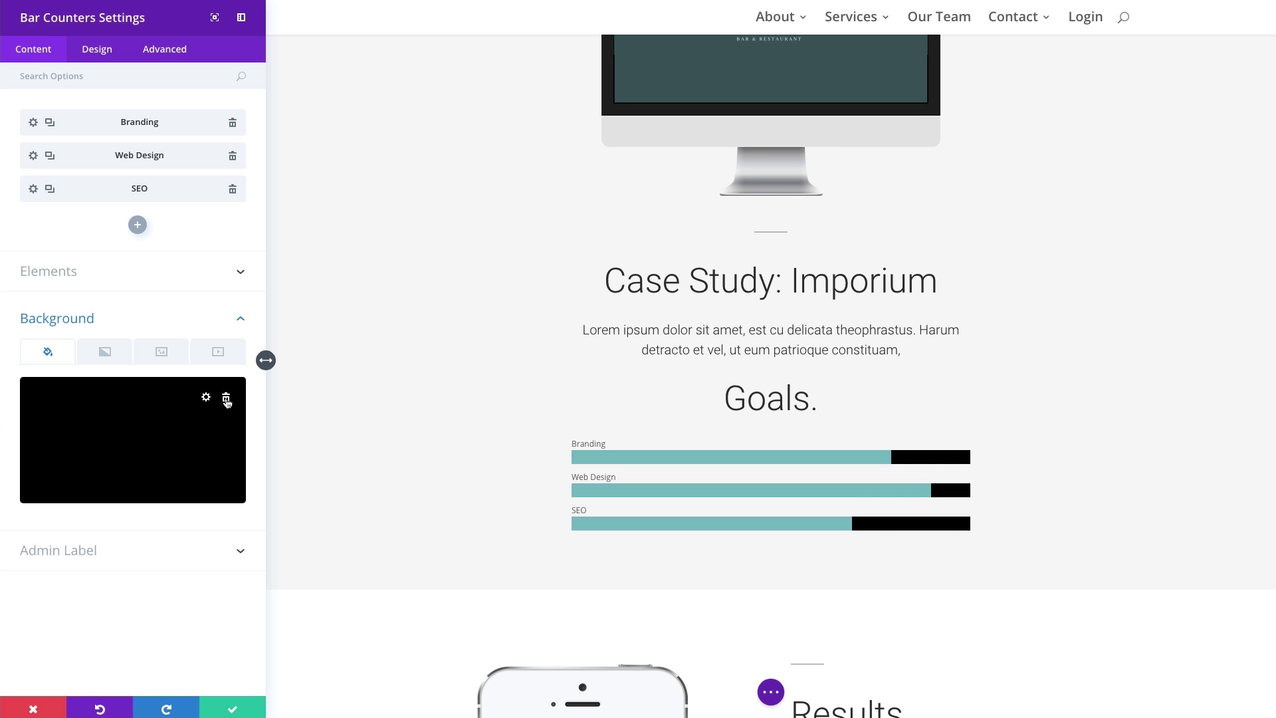
pyautogui.click(226, 399)
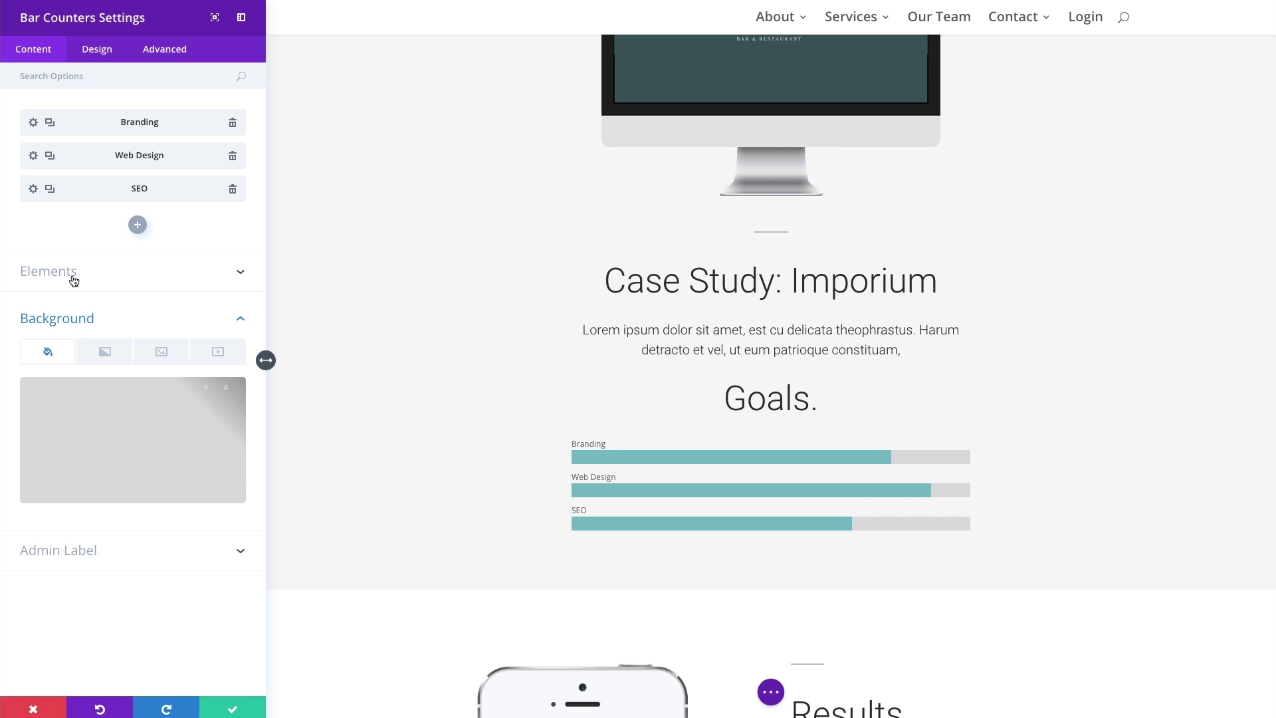
# - Set the Bar Background Color to #e07a5e for all three Goals bars
pyautogui.click(94, 50)
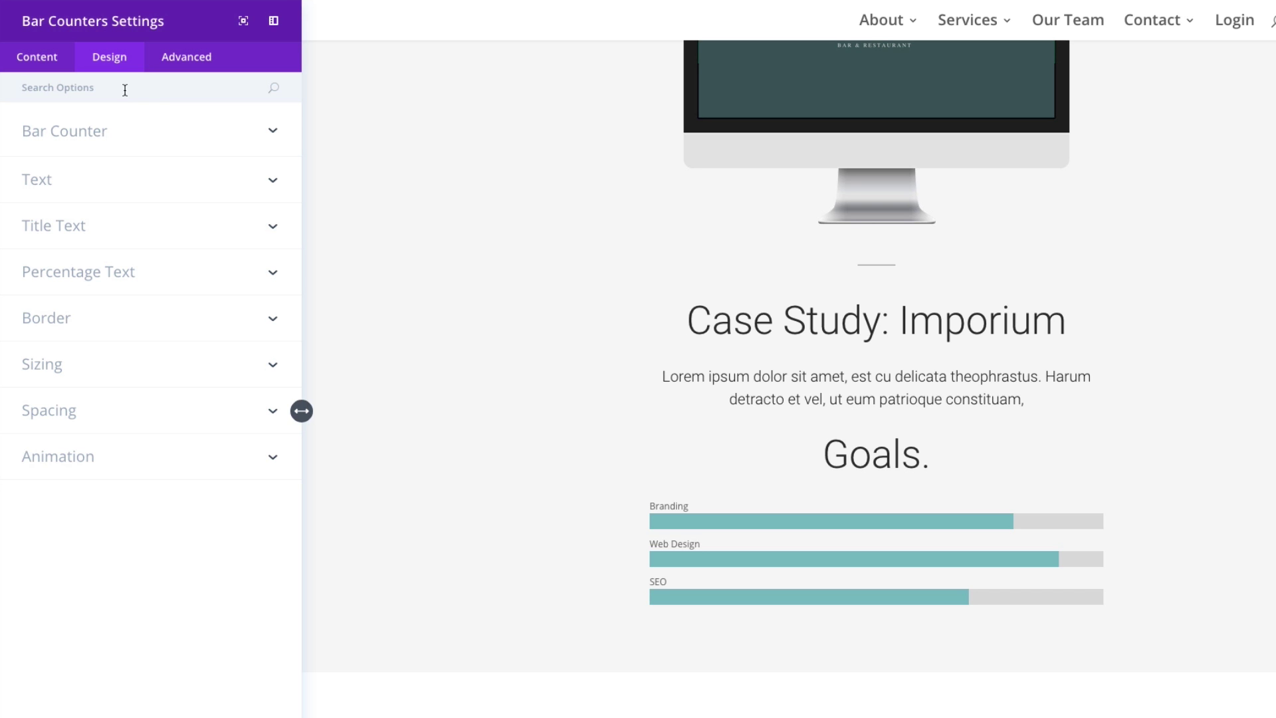
pyautogui.click(176, 134)
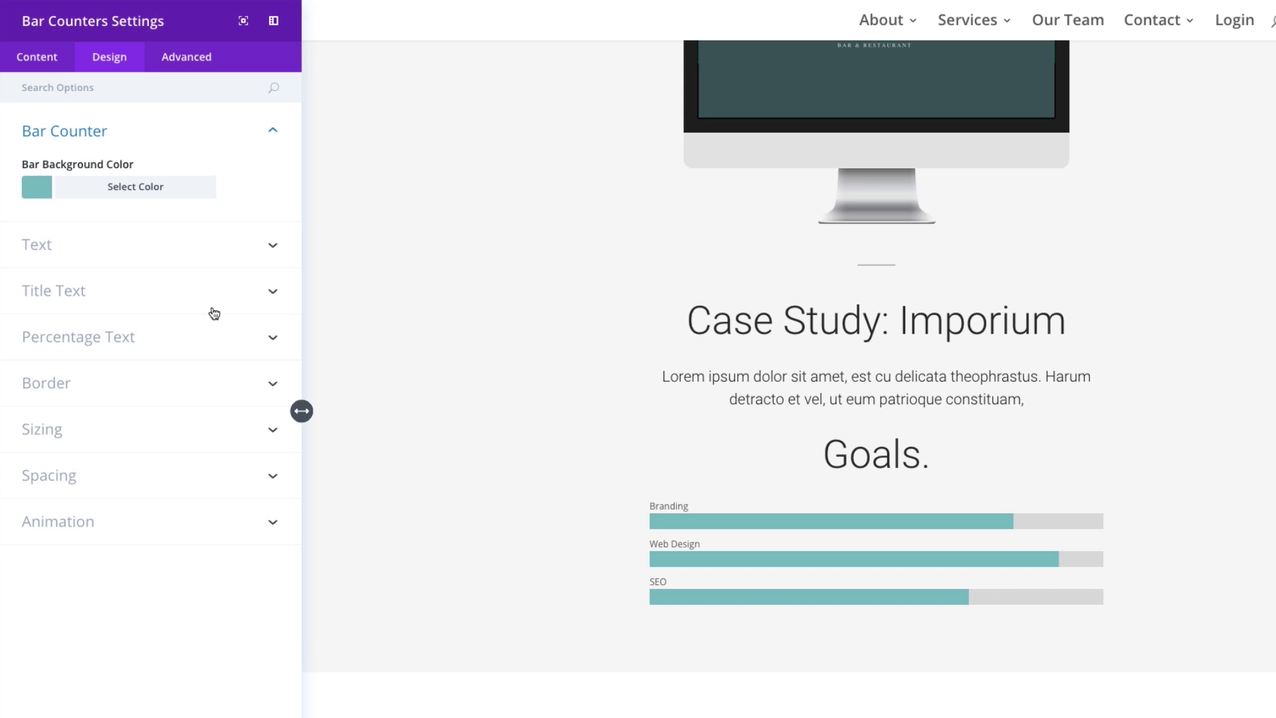
pyautogui.click(145, 196)
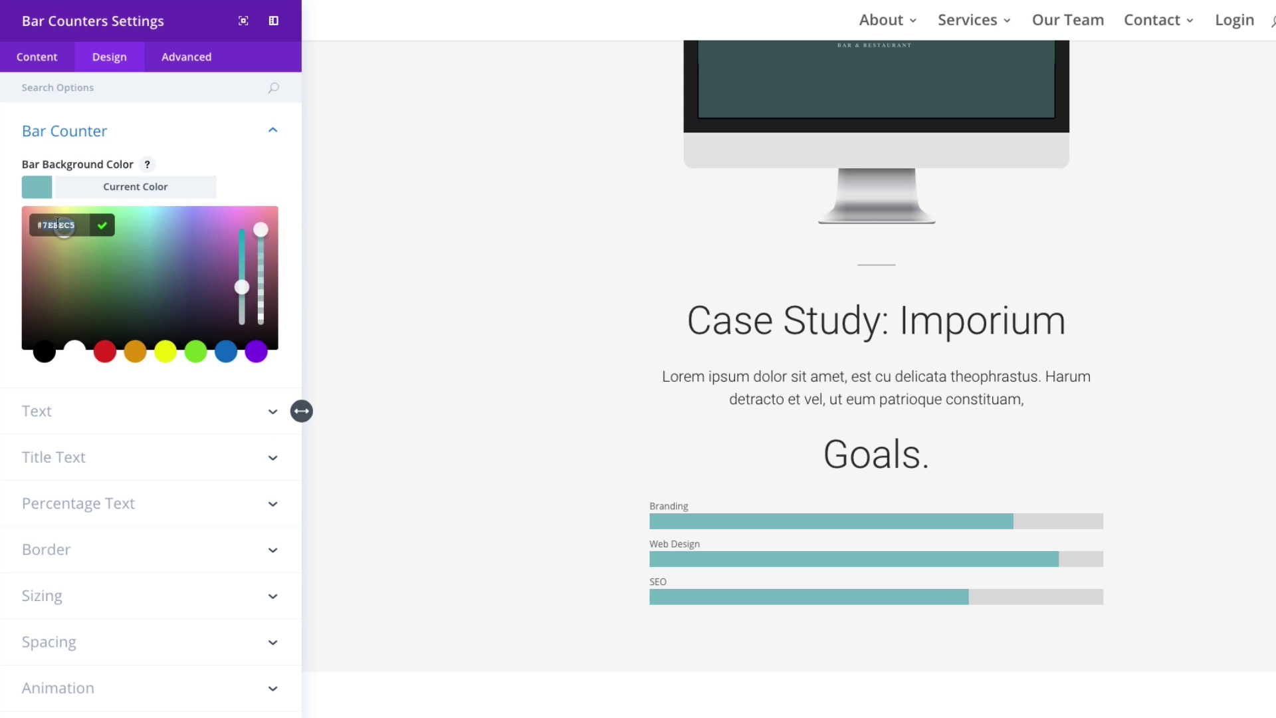
pyautogui.write('#e07a5e')
pyautogui.press('BackSpace')
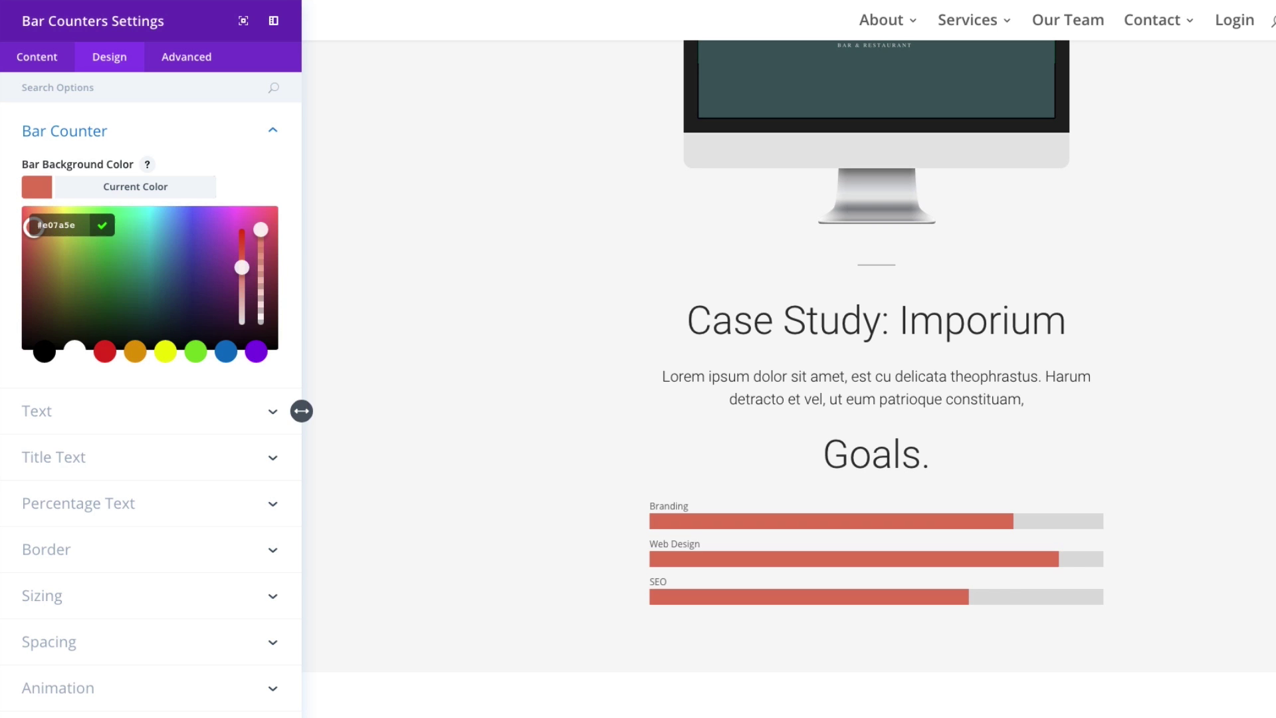
pyautogui.click(171, 198)
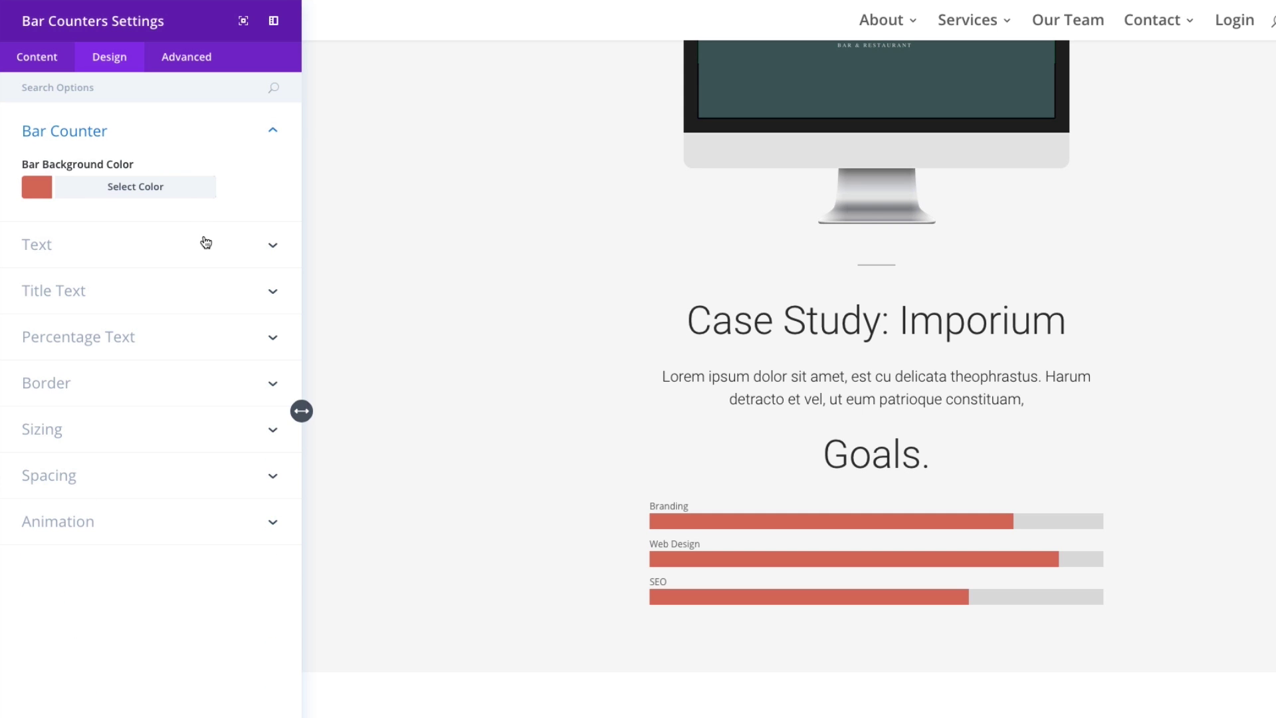
pyautogui.click(184, 247)
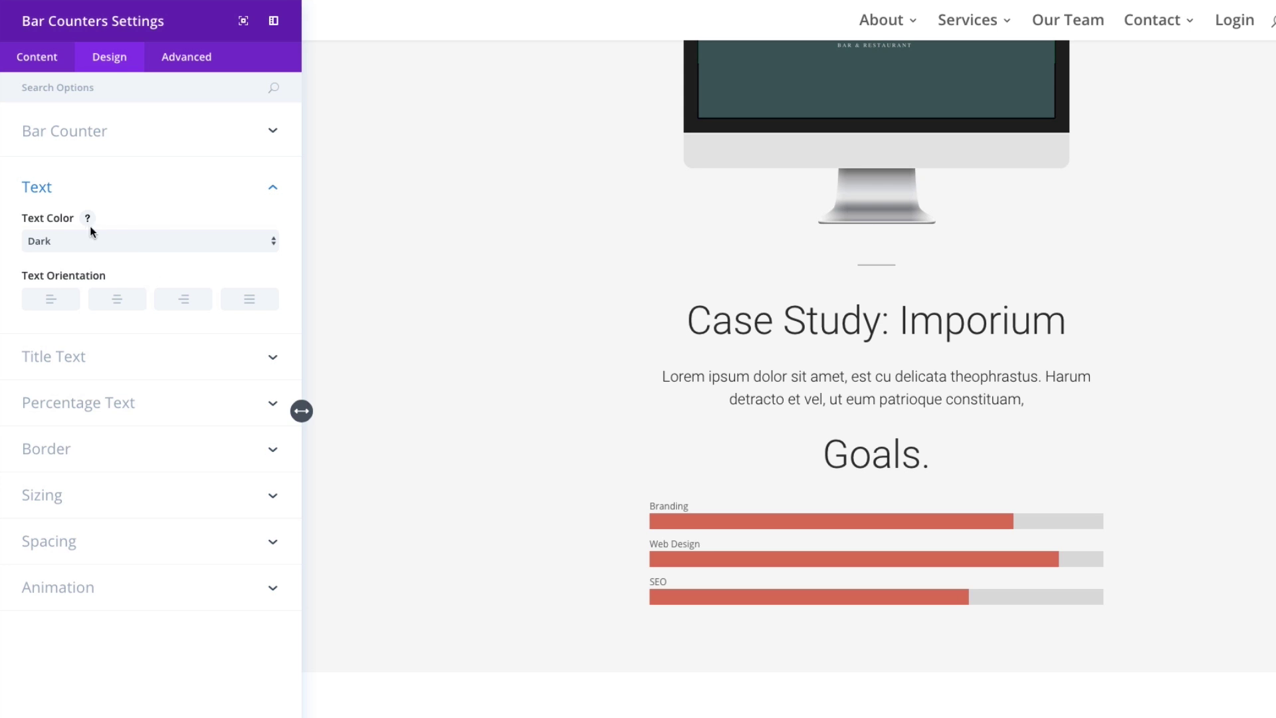
pyautogui.click(145, 242)
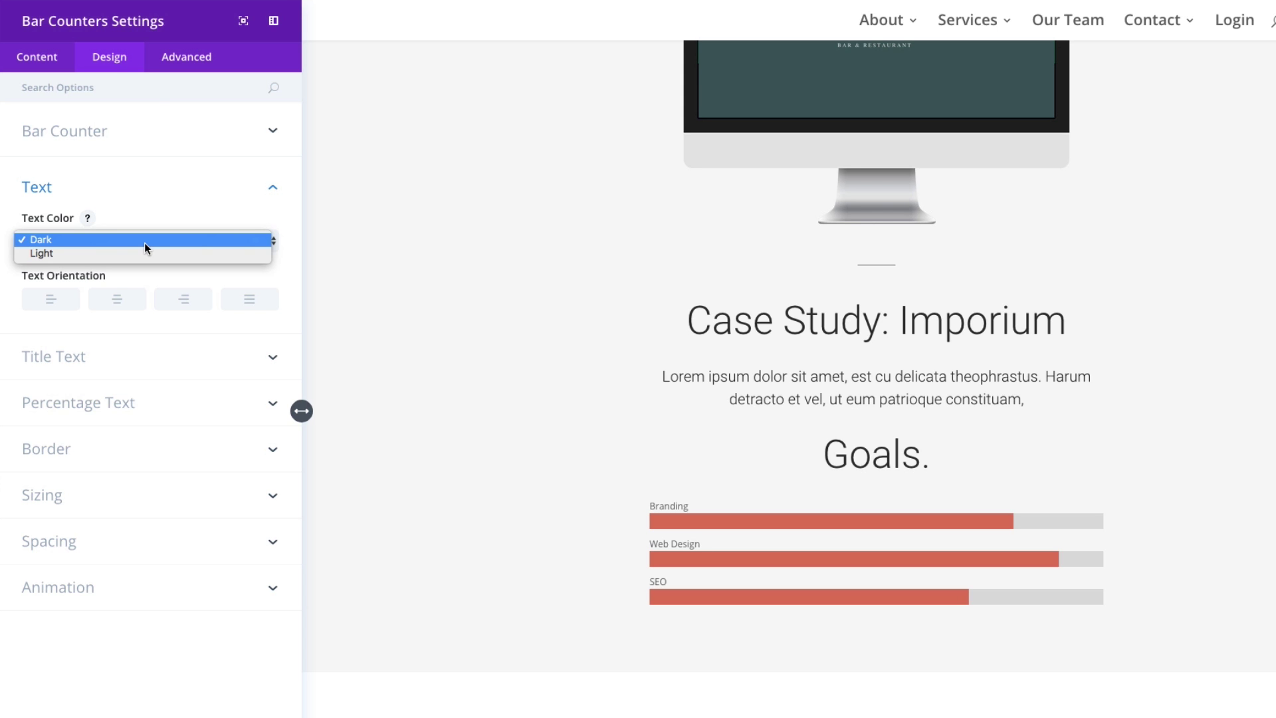
pyautogui.click(144, 242)
pyautogui.click(145, 242)
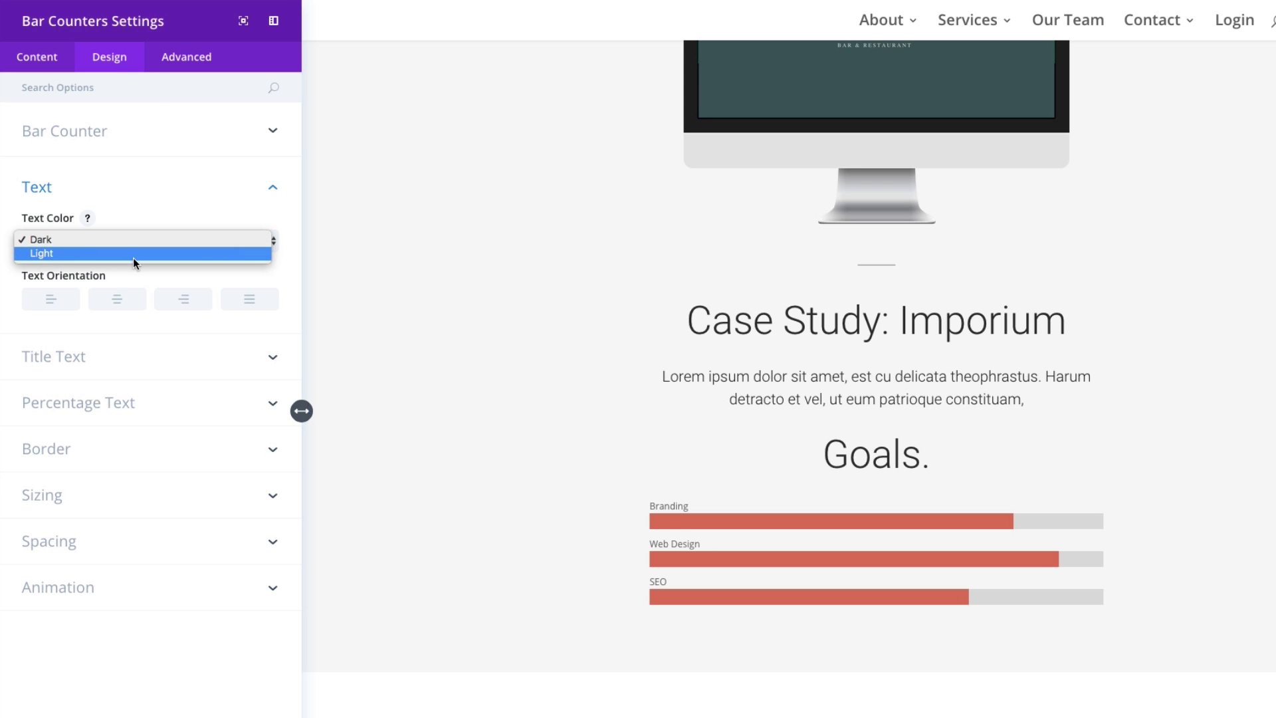
pyautogui.click(133, 254)
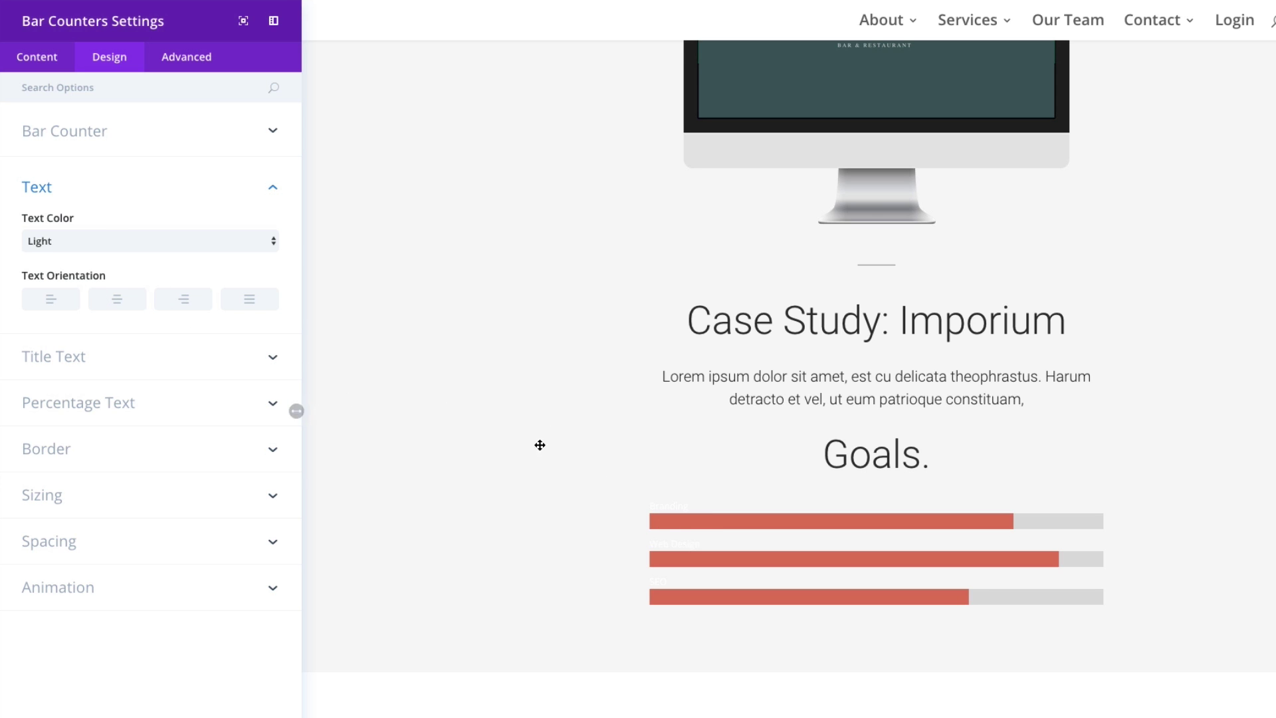
pyautogui.click(154, 246)
pyautogui.click(130, 229)
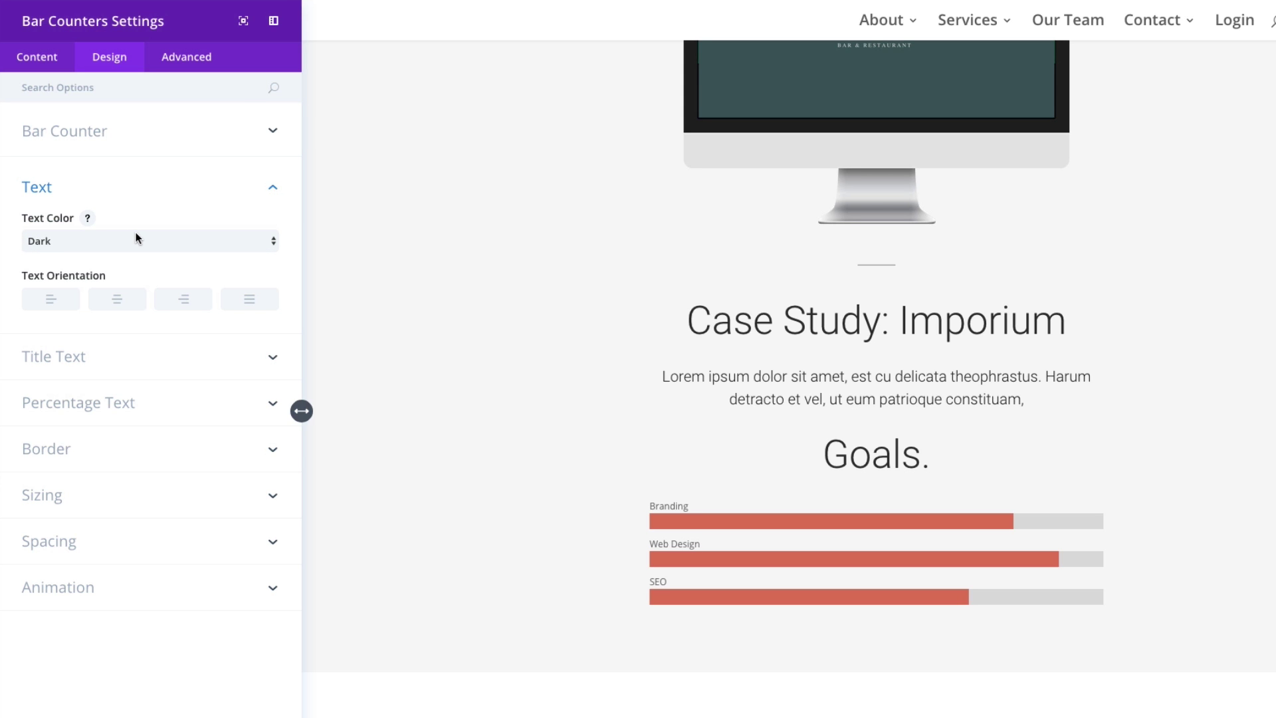
pyautogui.click(119, 309)
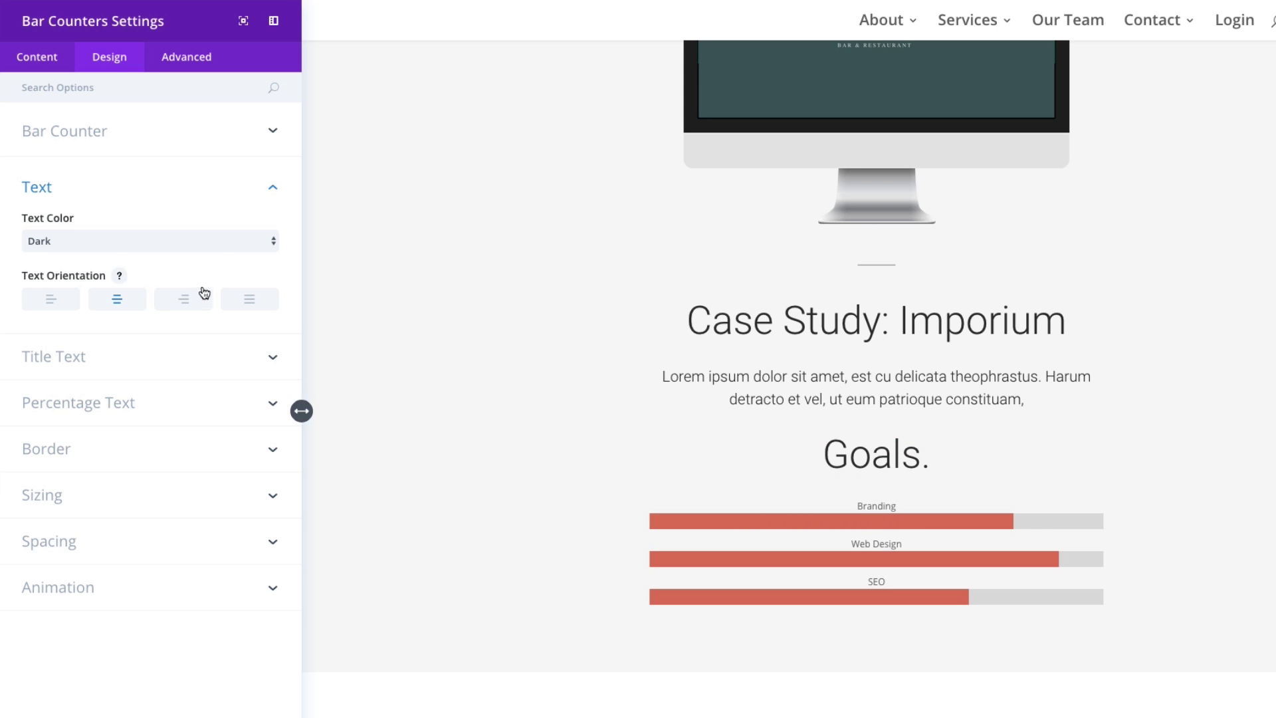
pyautogui.click(183, 302)
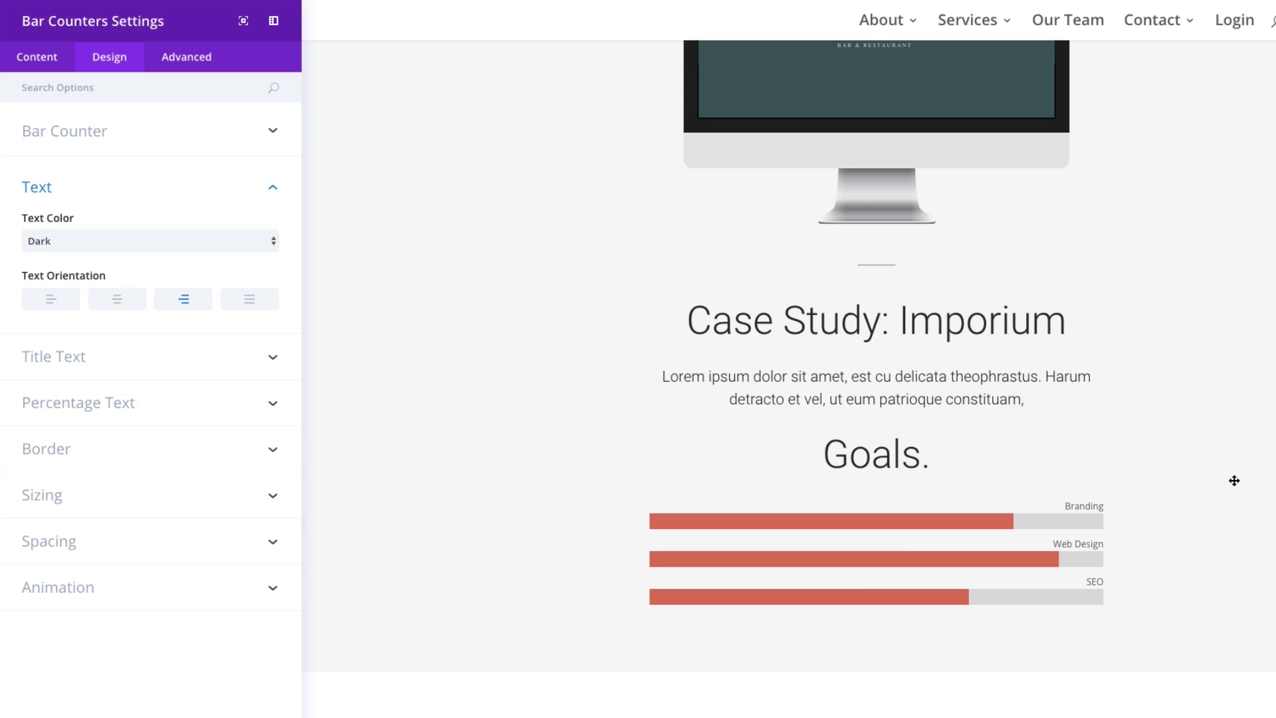
pyautogui.click(50, 303)
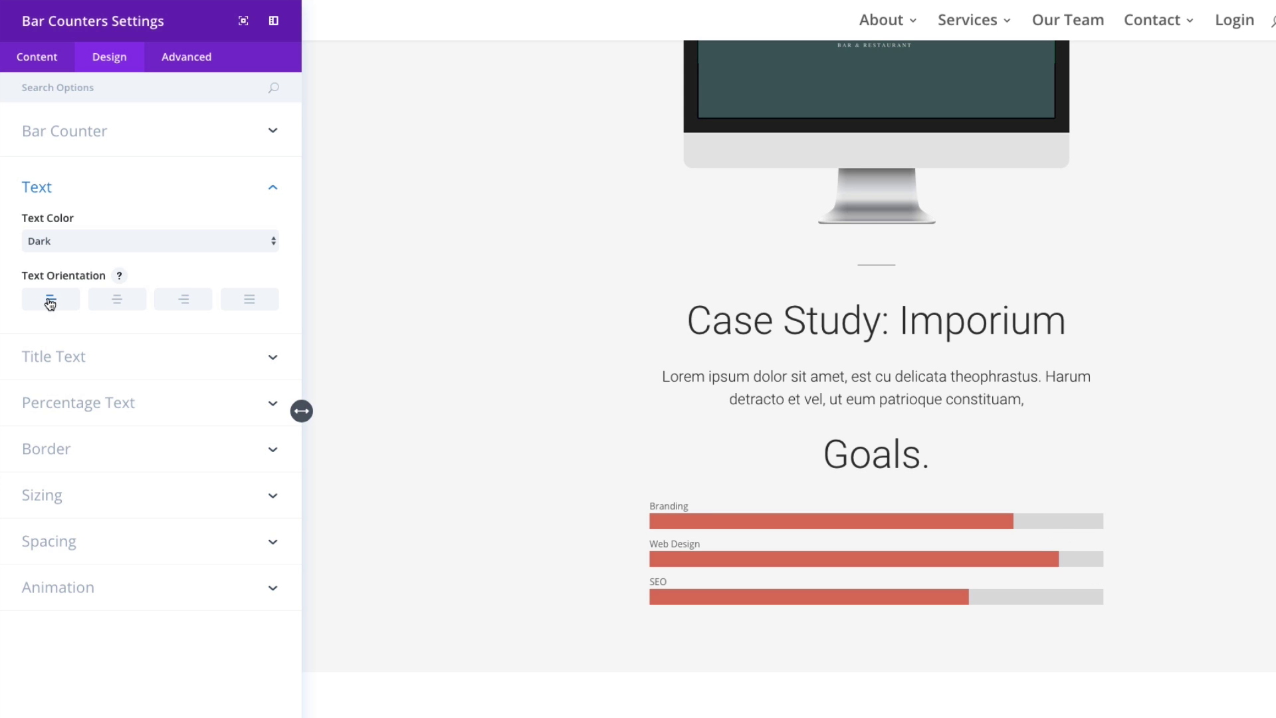
# - Give the bar titles a 20px font size, colour #405c60 and 2em line height
pyautogui.click(123, 356)
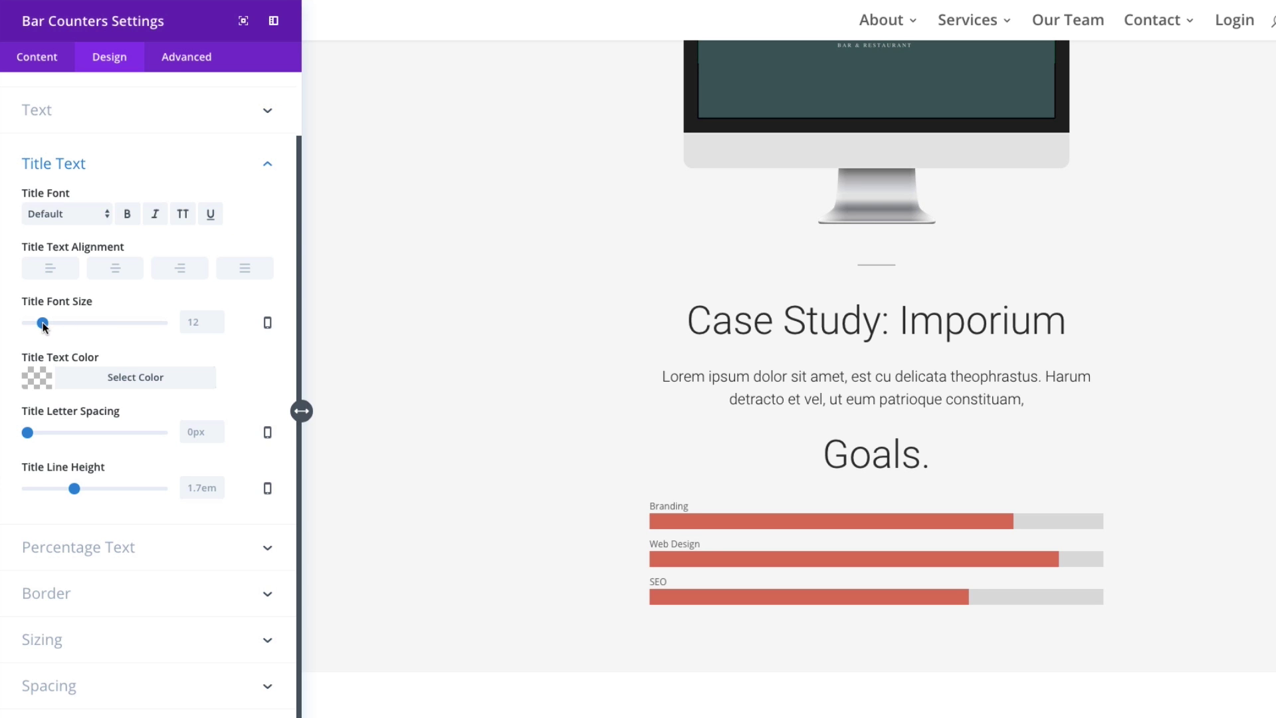
pyautogui.moveTo(42, 323); pyautogui.dragTo(53, 323)
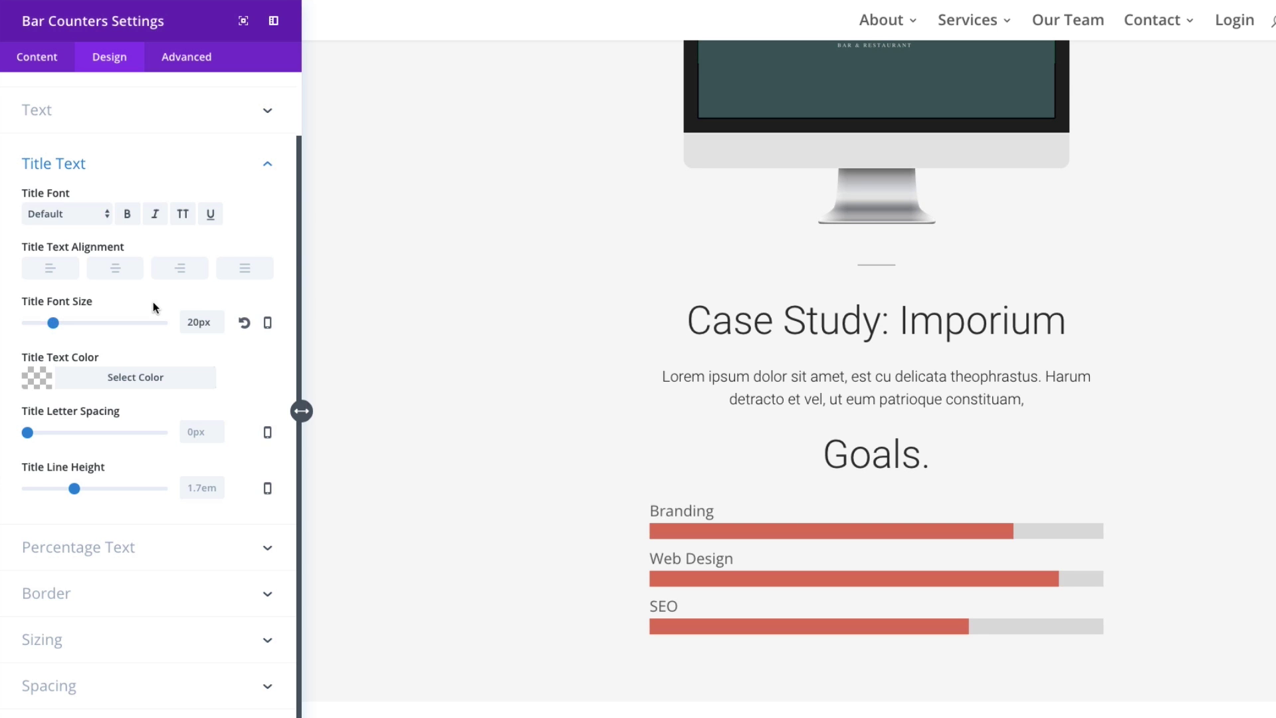
pyautogui.click(152, 378)
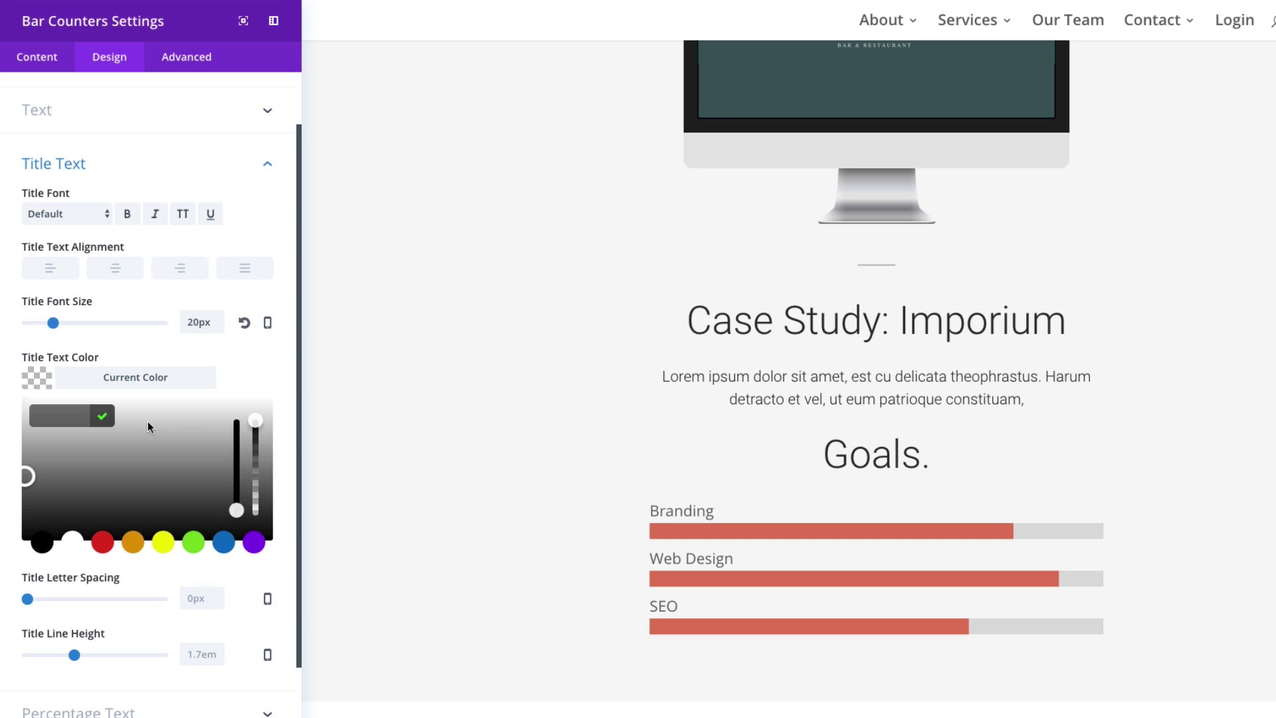
pyautogui.click(57, 416)
pyautogui.write('#405c60')
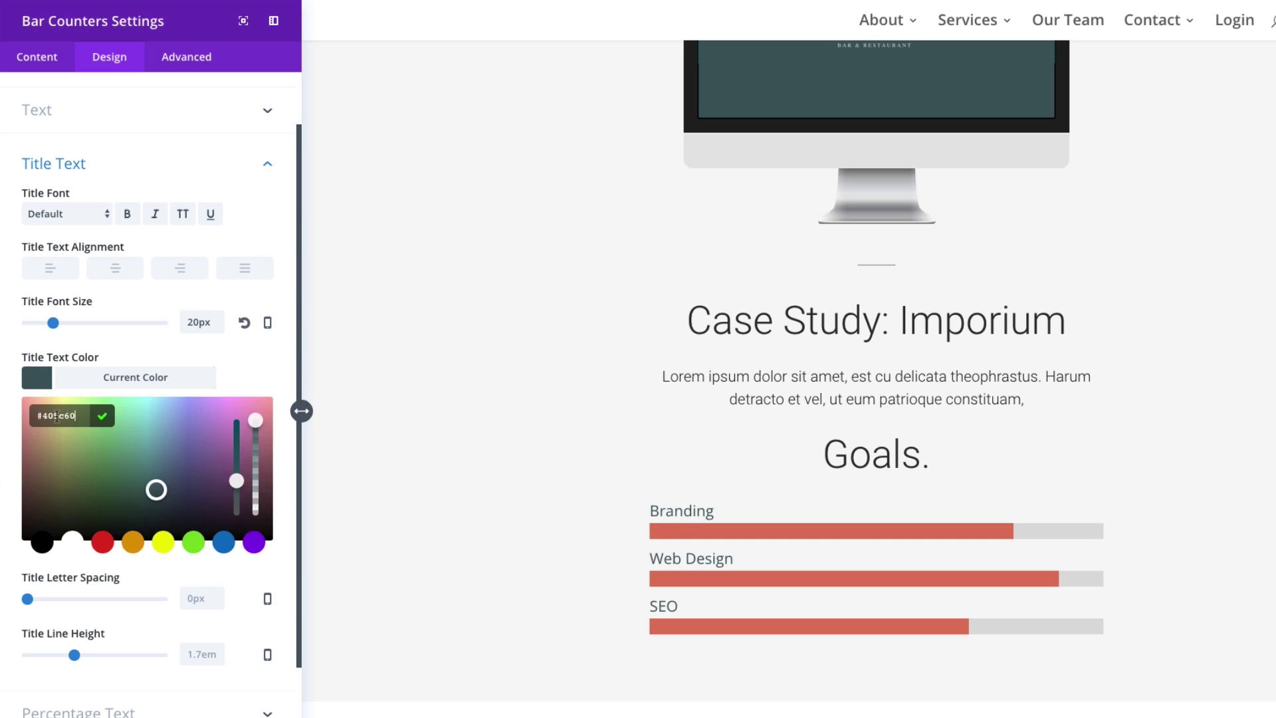
pyautogui.click(187, 384)
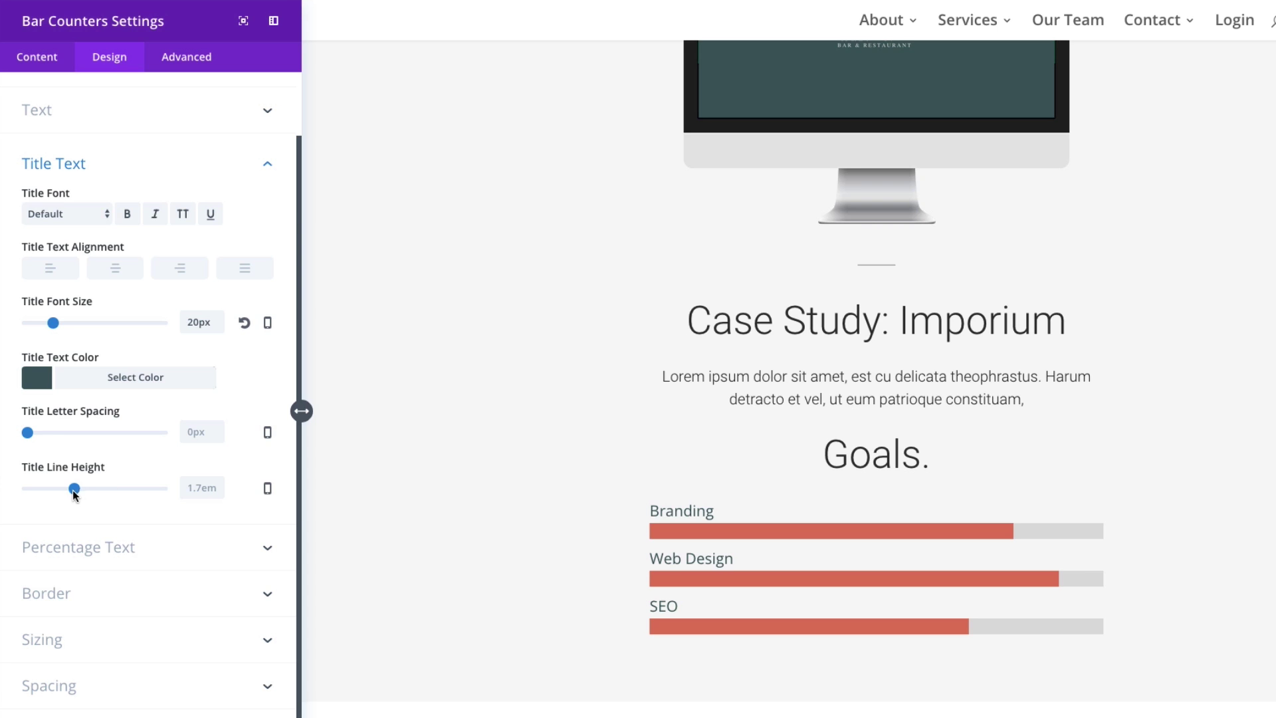
pyautogui.moveTo(73, 489); pyautogui.dragTo(94, 489)
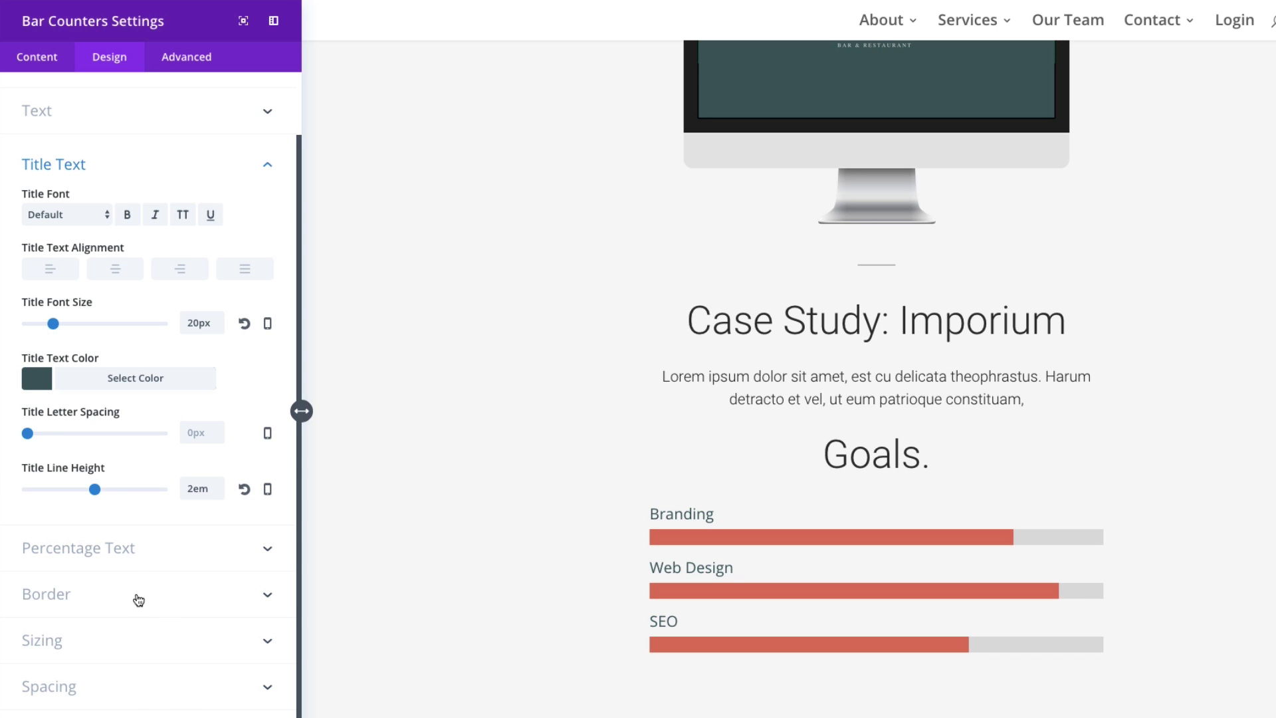
# - Try a larger percentage line height, then reset it to the default 1.7em
pyautogui.click(117, 558)
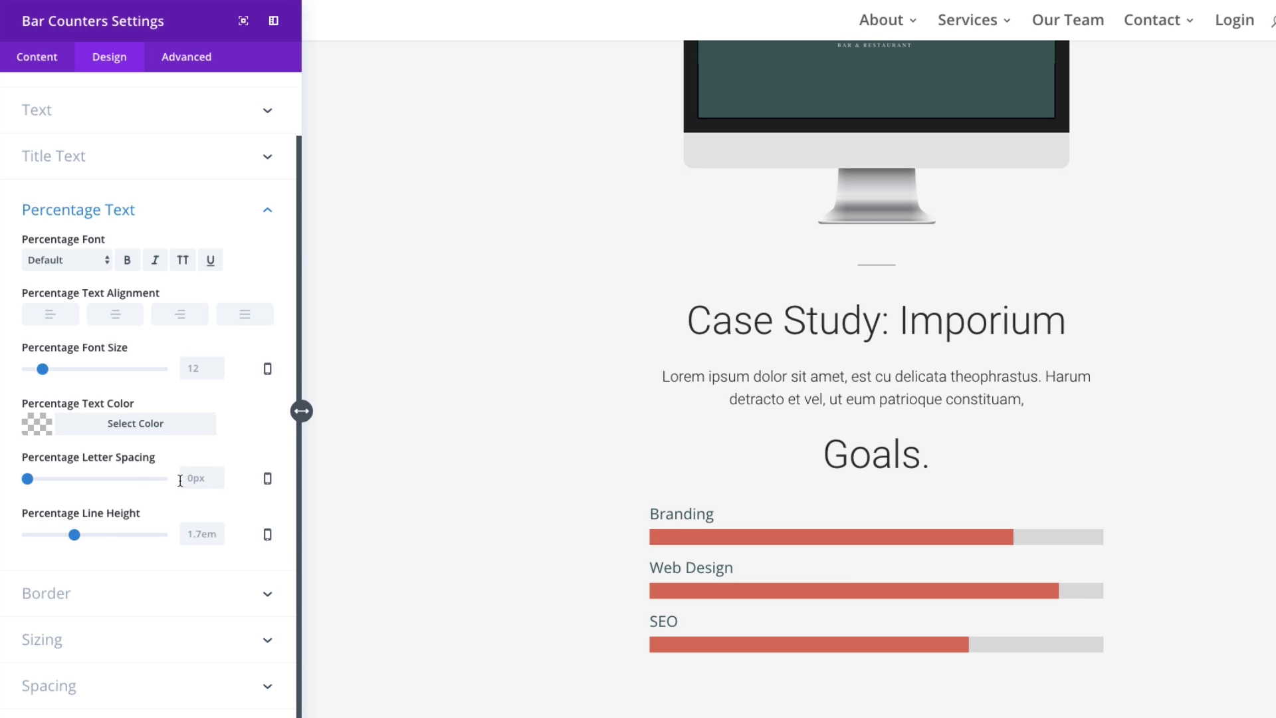
pyautogui.moveTo(77, 536); pyautogui.dragTo(131, 541)
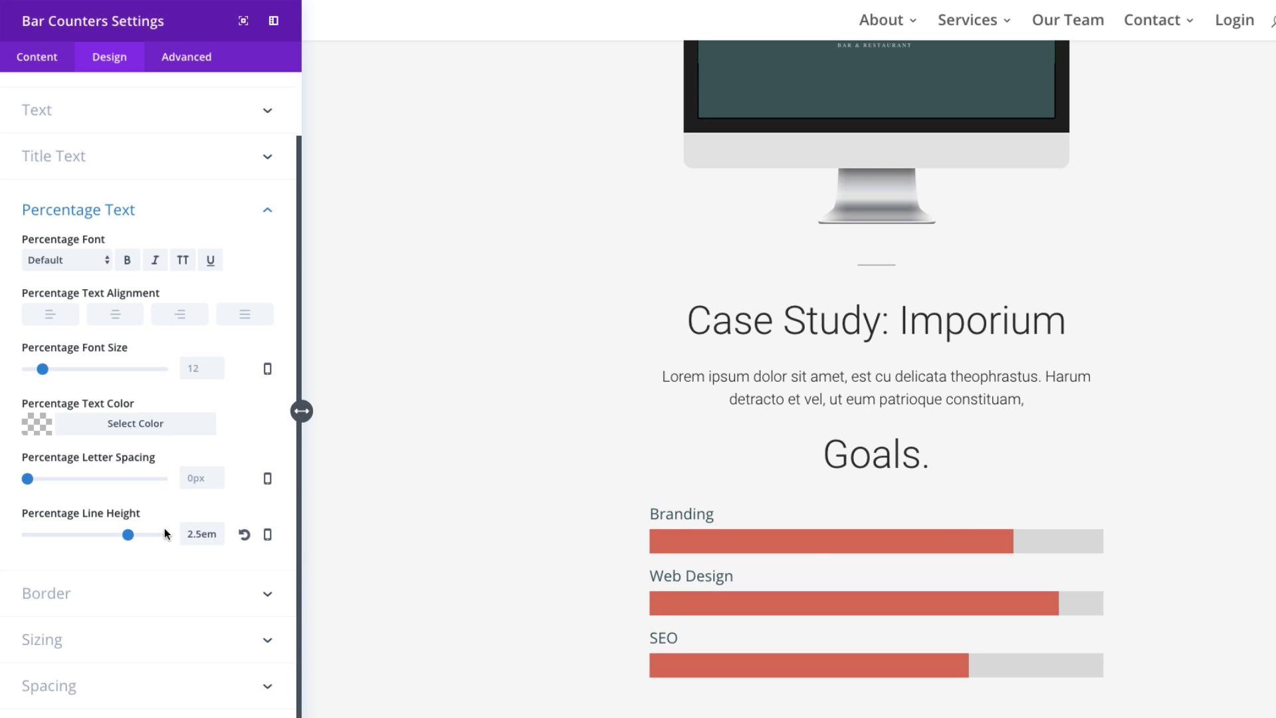
pyautogui.moveTo(128, 533); pyautogui.dragTo(101, 536)
pyautogui.click(246, 537)
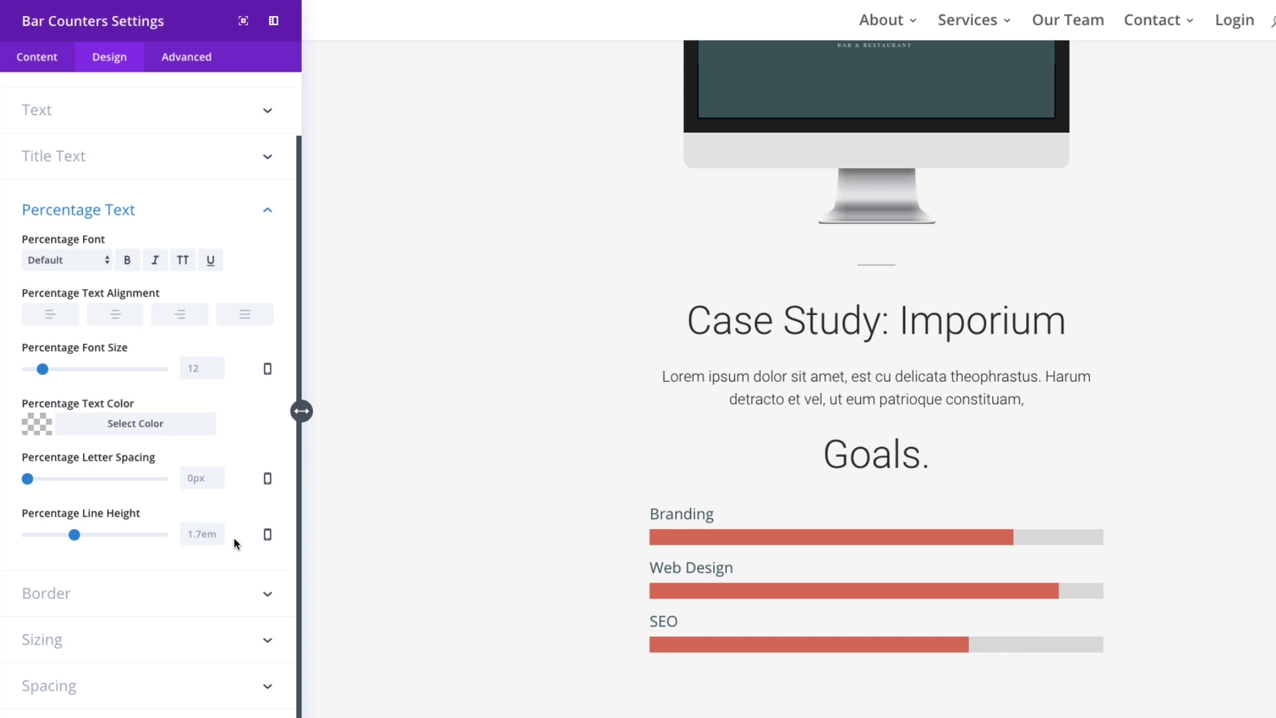
# - Try 20px top and bottom custom padding, then reset the padding to empty
pyautogui.click(139, 686)
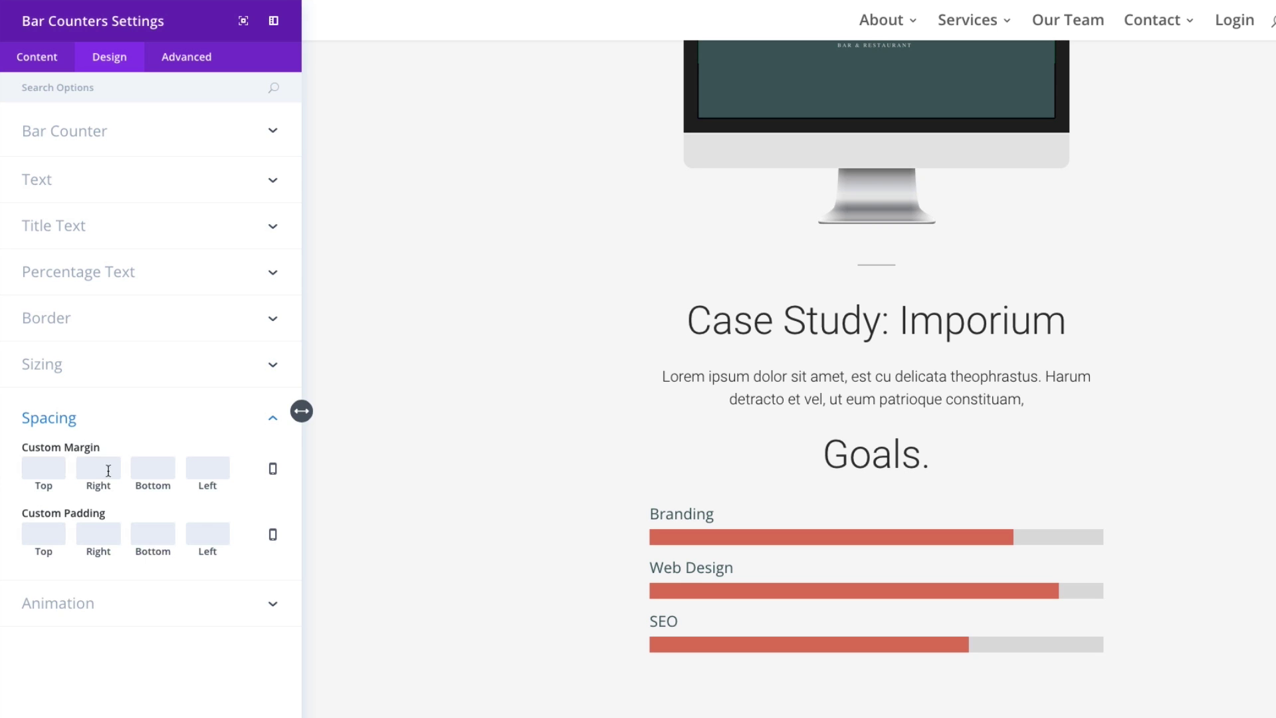
pyautogui.click(54, 531)
pyautogui.write('20')
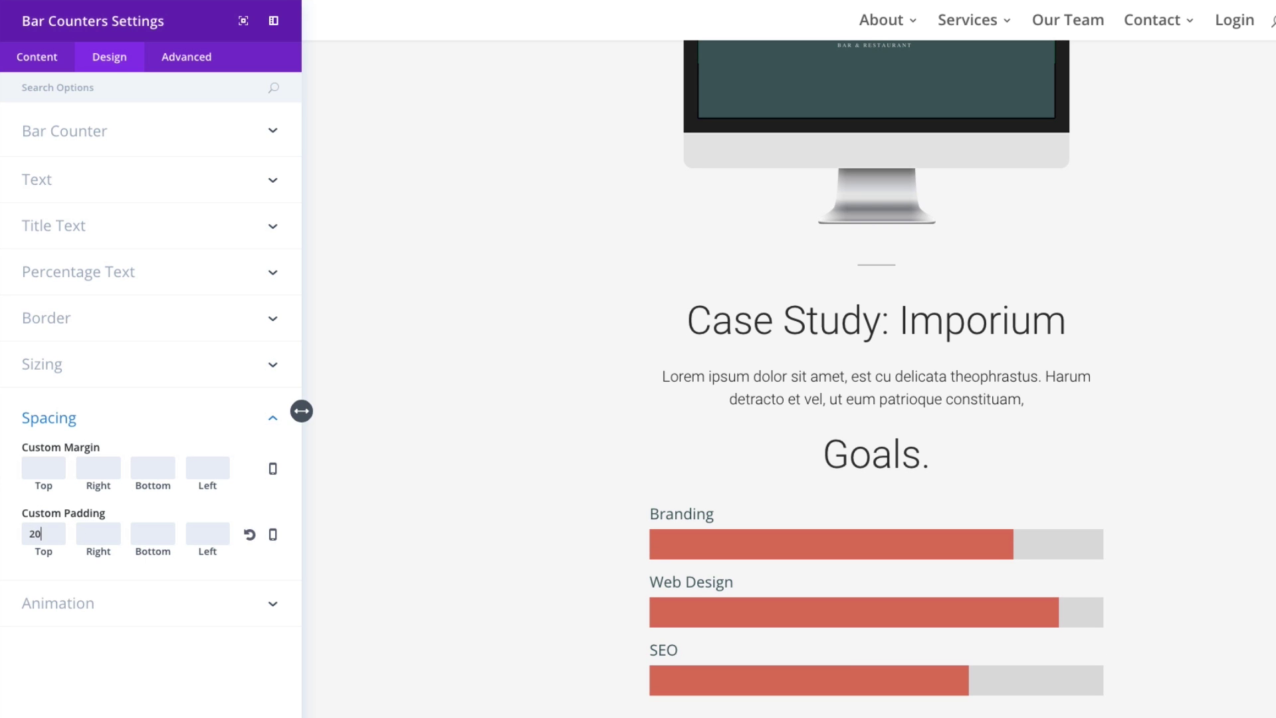
pyautogui.click(98, 534)
pyautogui.write('20')
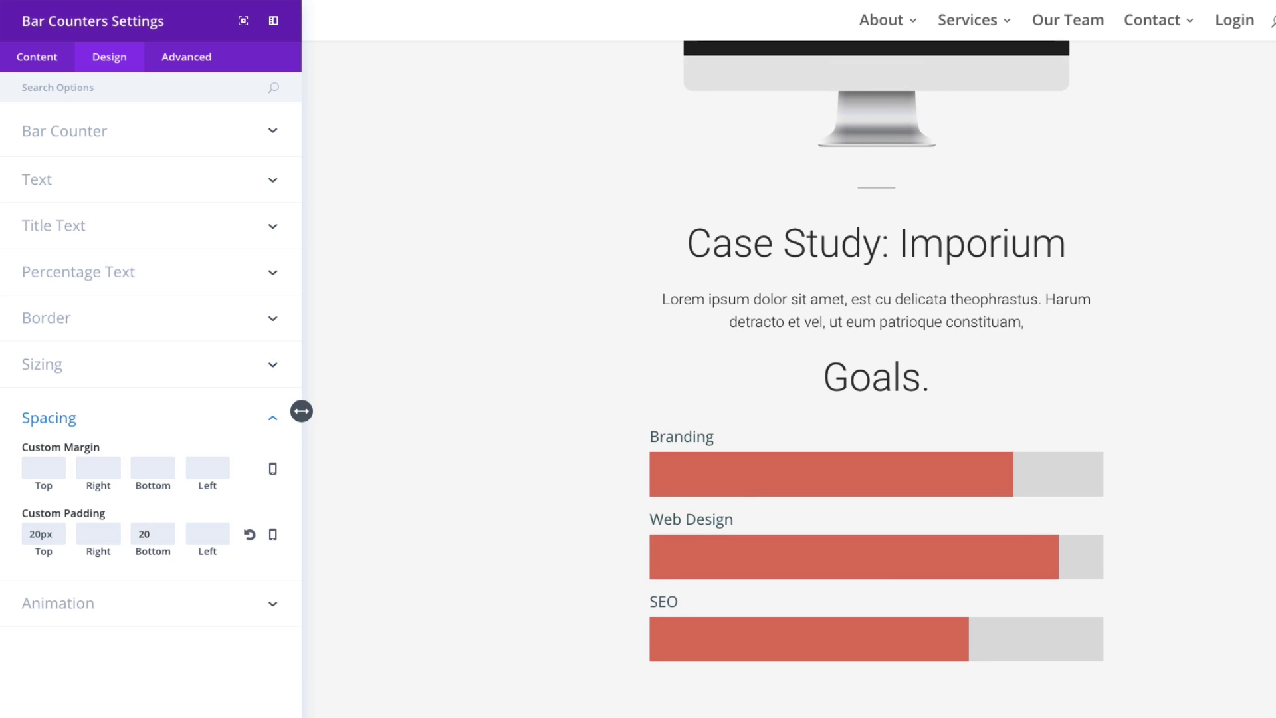
pyautogui.click(251, 539)
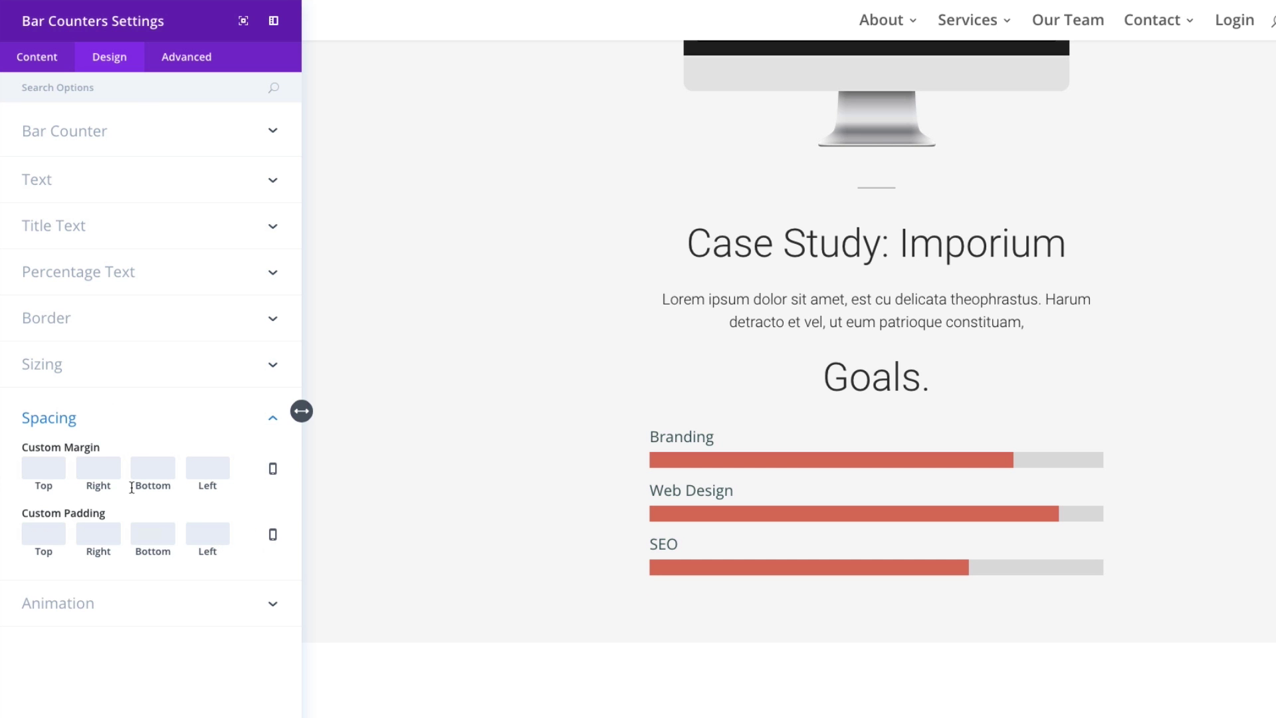
# - Raise the percentage line height to 2.5em and make the percentage text white
pyautogui.click(94, 271)
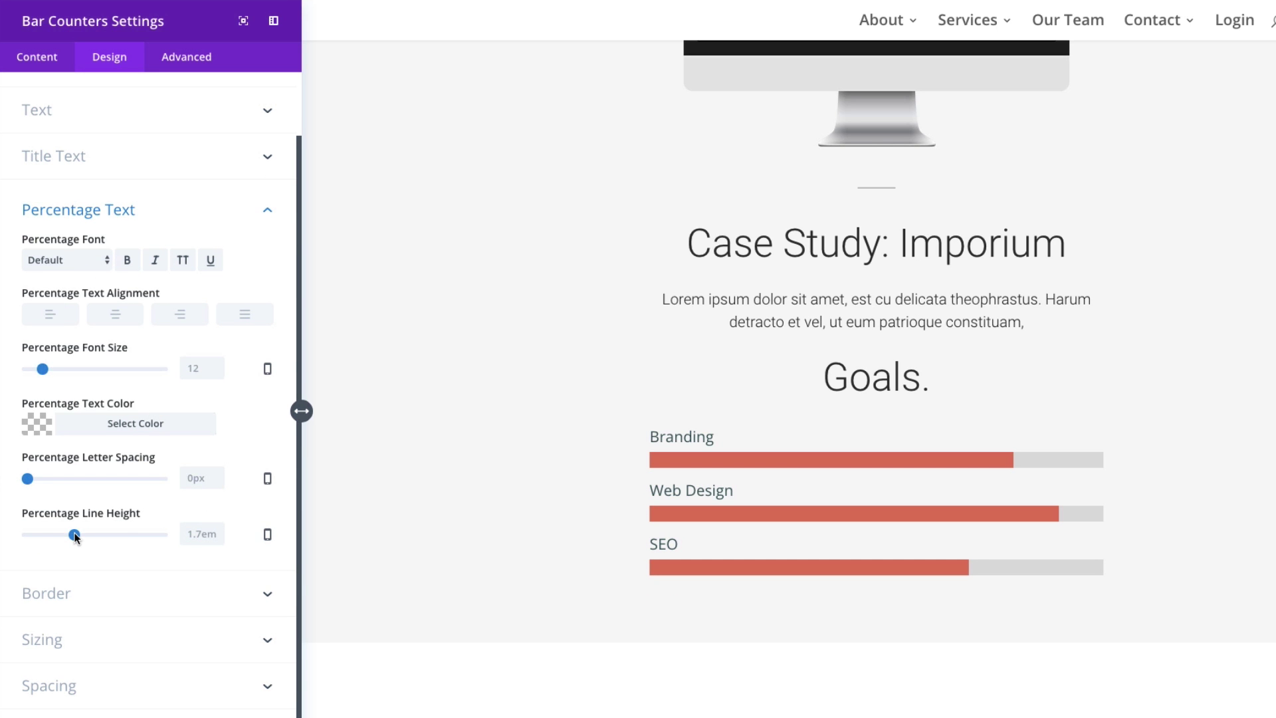
pyautogui.moveTo(75, 535); pyautogui.dragTo(158, 533)
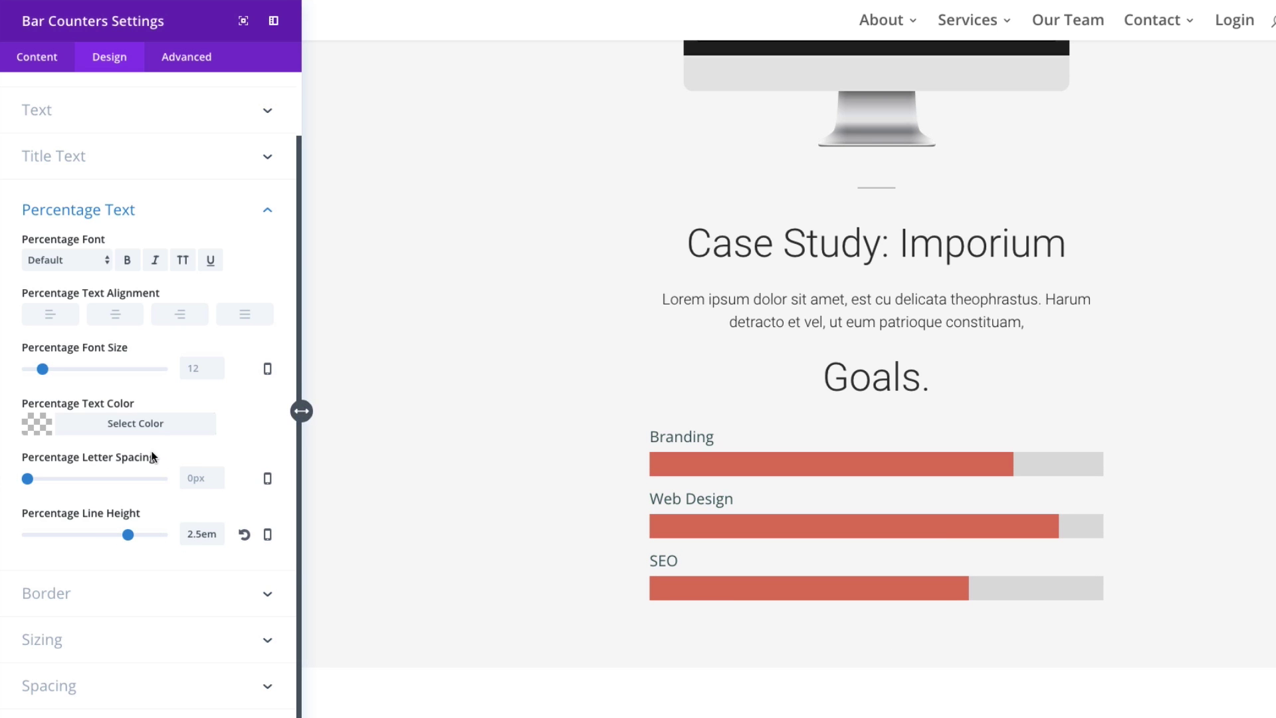
pyautogui.click(109, 430)
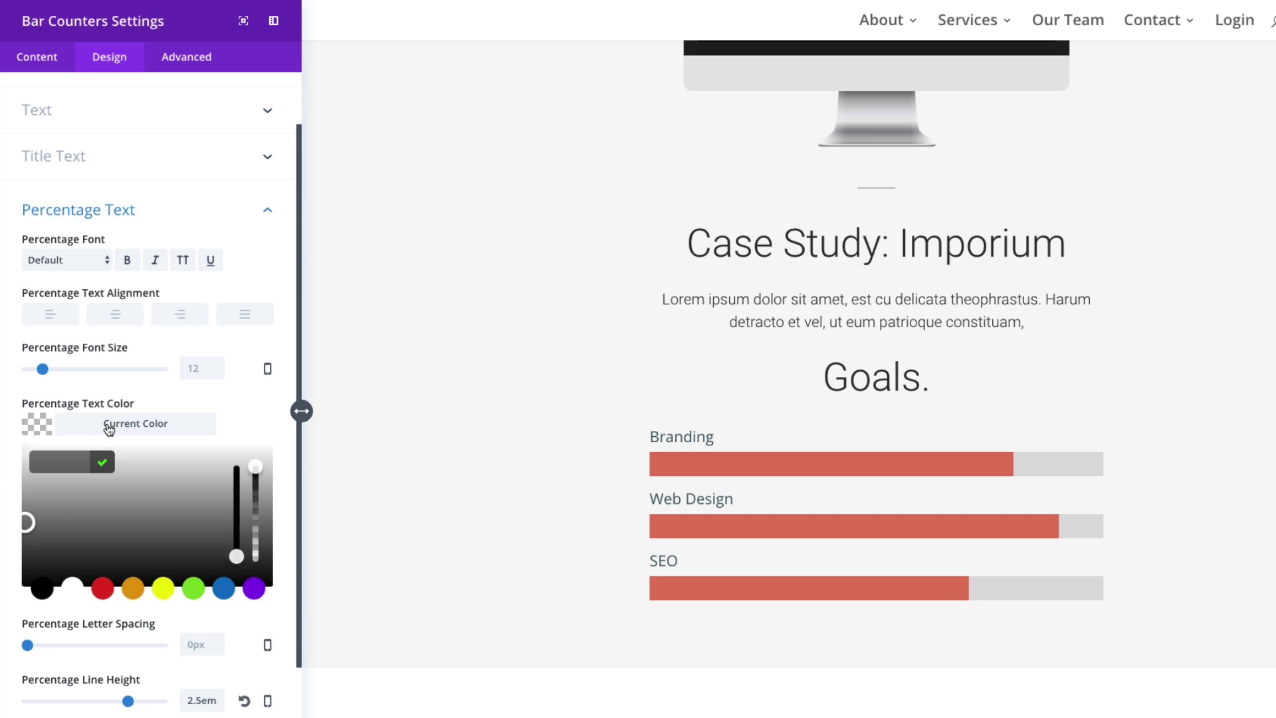
pyautogui.click(71, 589)
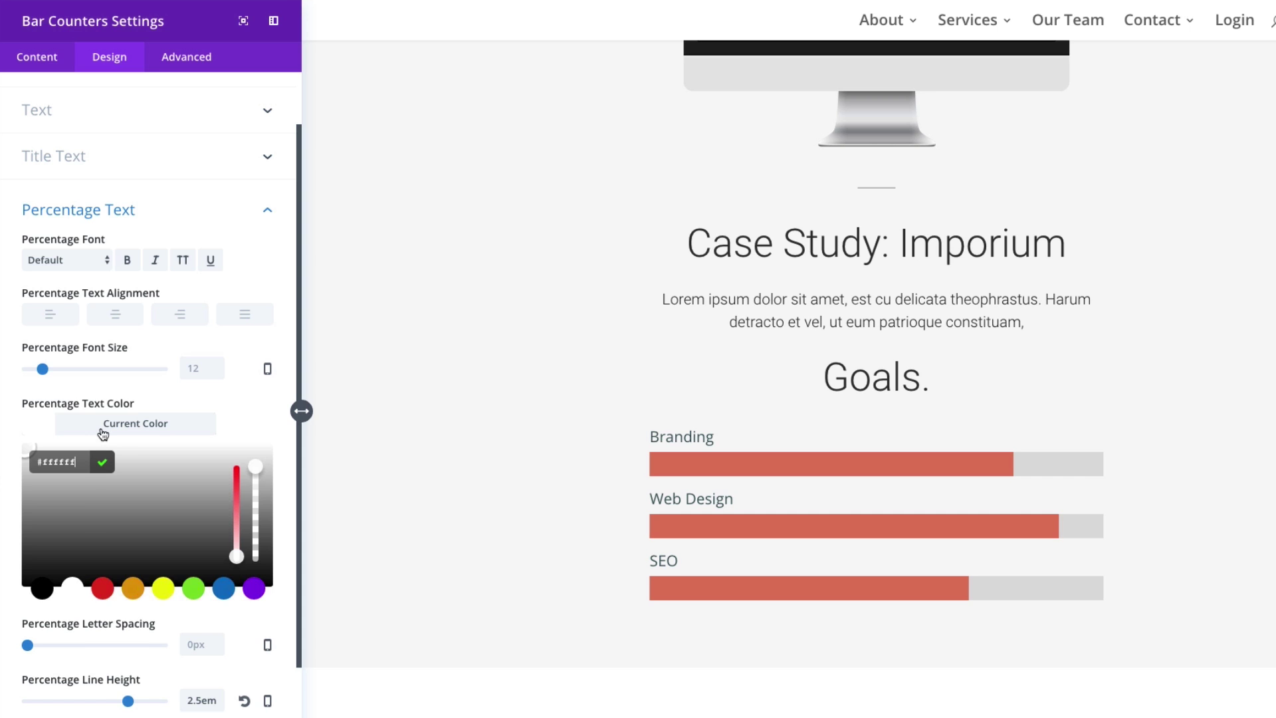
pyautogui.scroll(1, 129, 440)
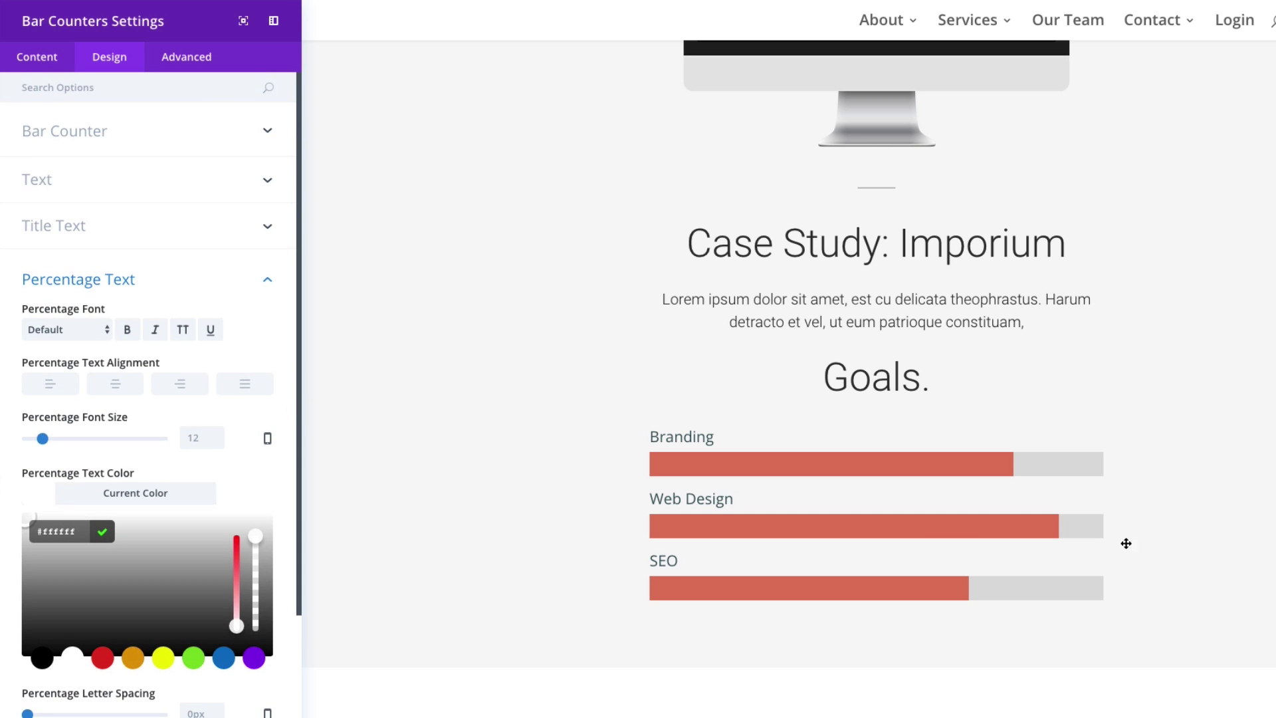
# - Turn Use Percentages back on so the bars show 80%, 90% and 70%
pyautogui.click(86, 287)
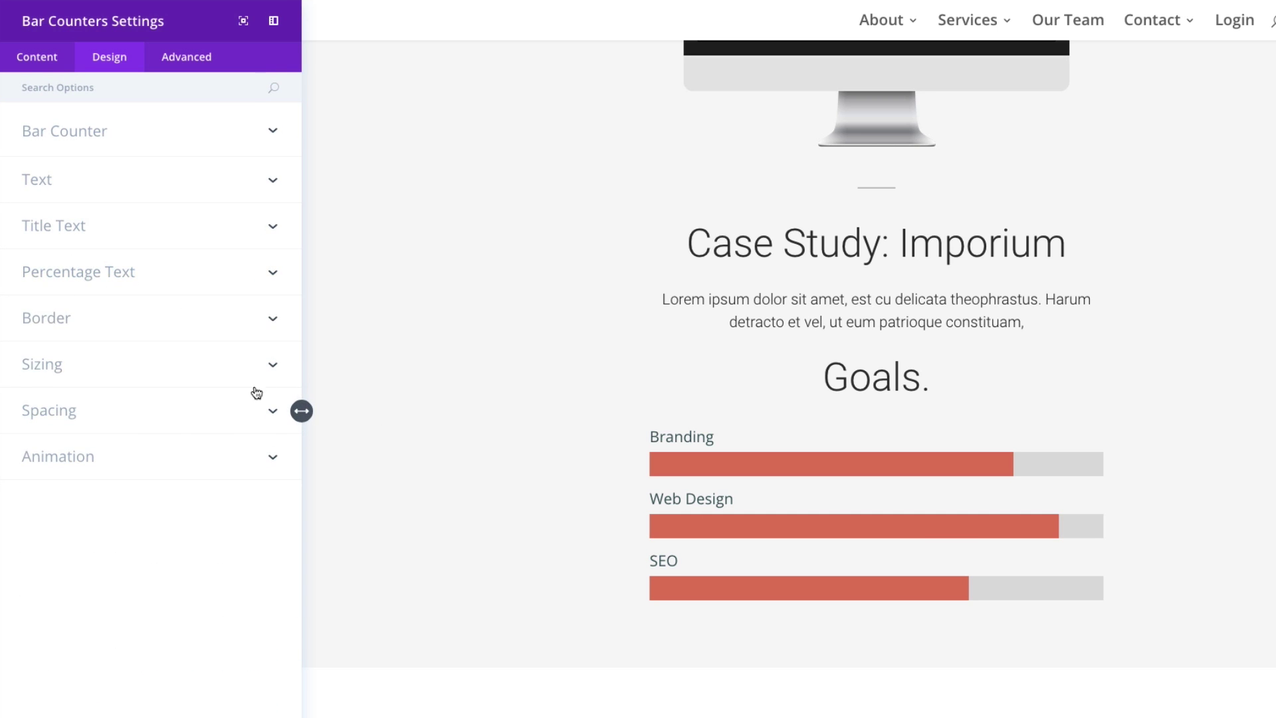
pyautogui.click(52, 63)
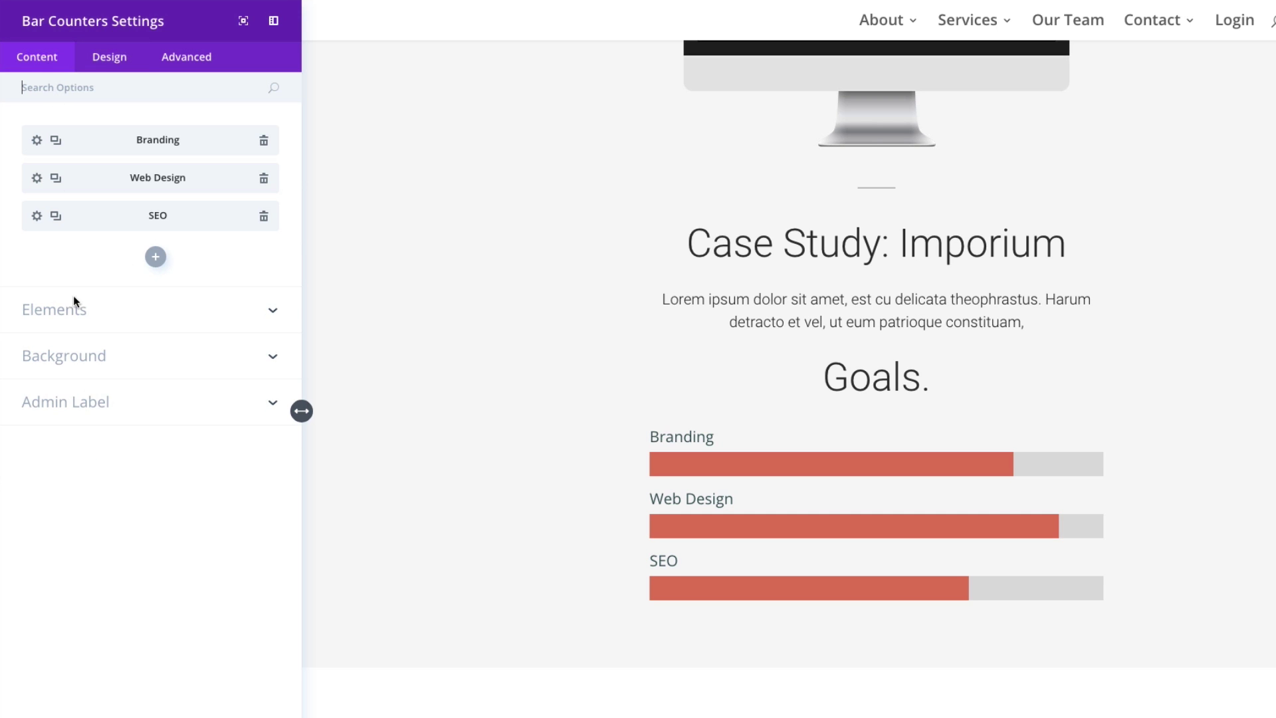
pyautogui.click(73, 319)
pyautogui.click(61, 370)
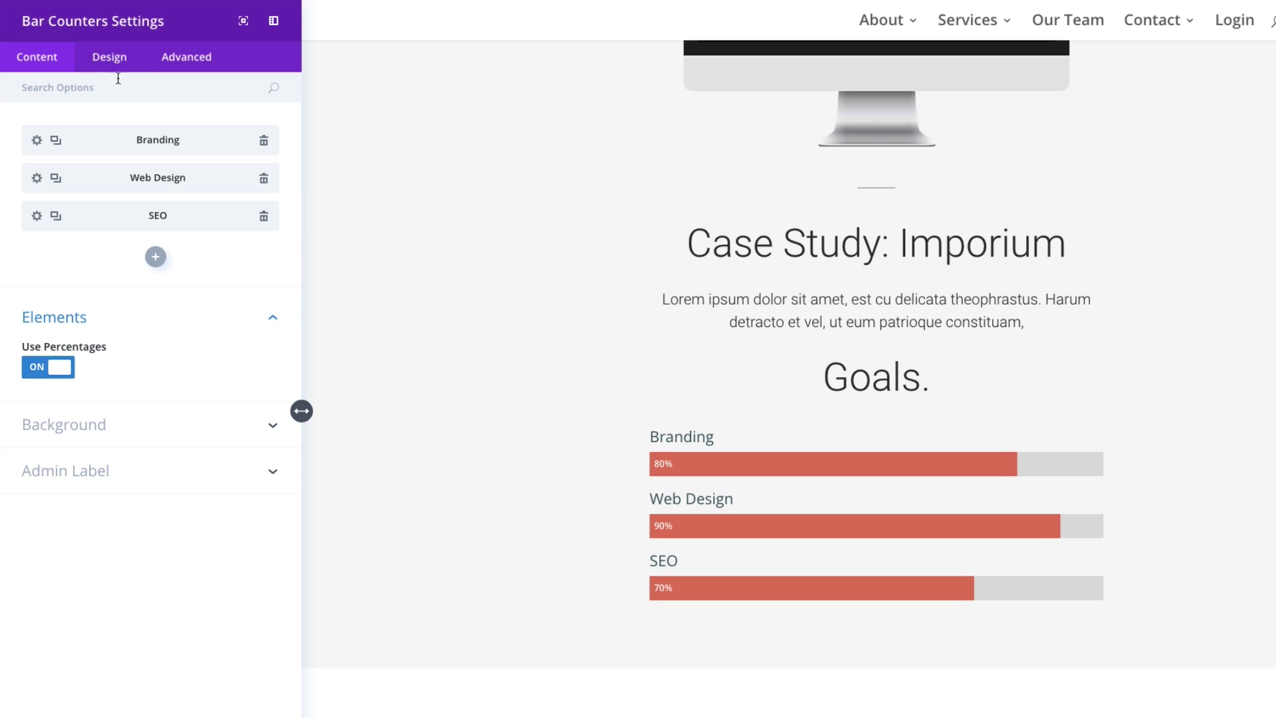
# - Right-align the percentage text at the end of each bar
pyautogui.click(111, 58)
pyautogui.click(109, 281)
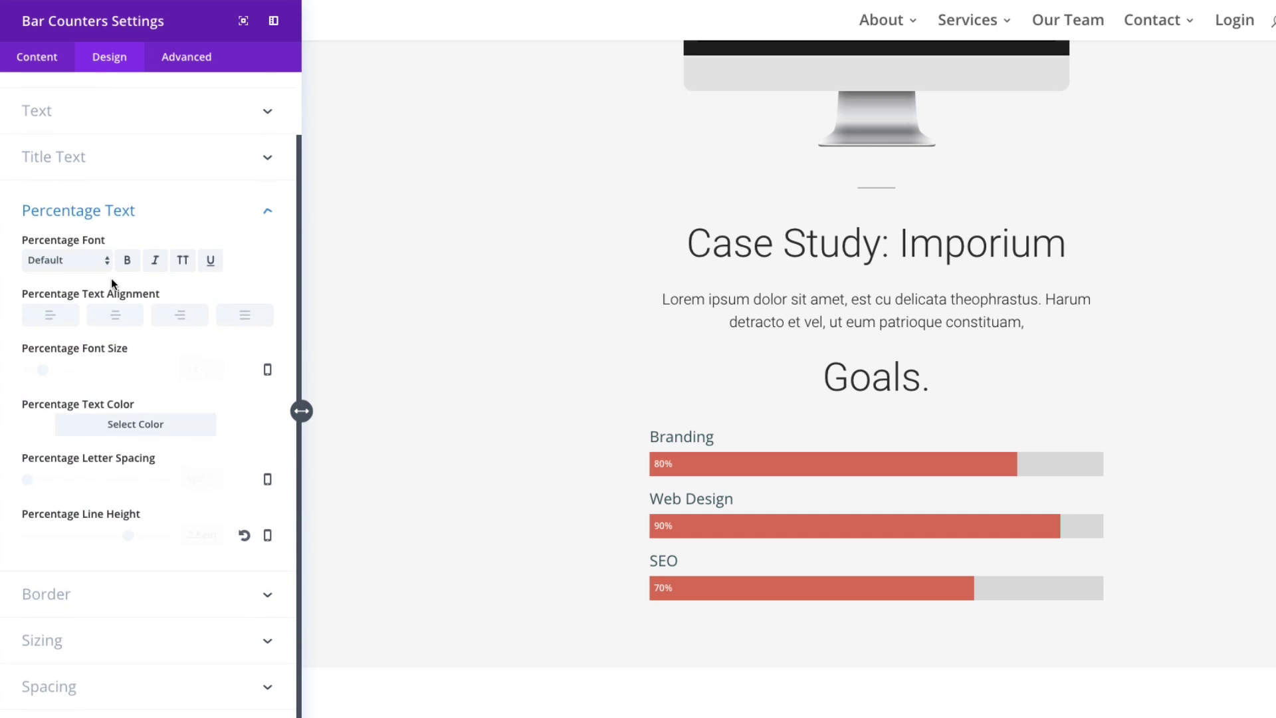
pyautogui.click(179, 322)
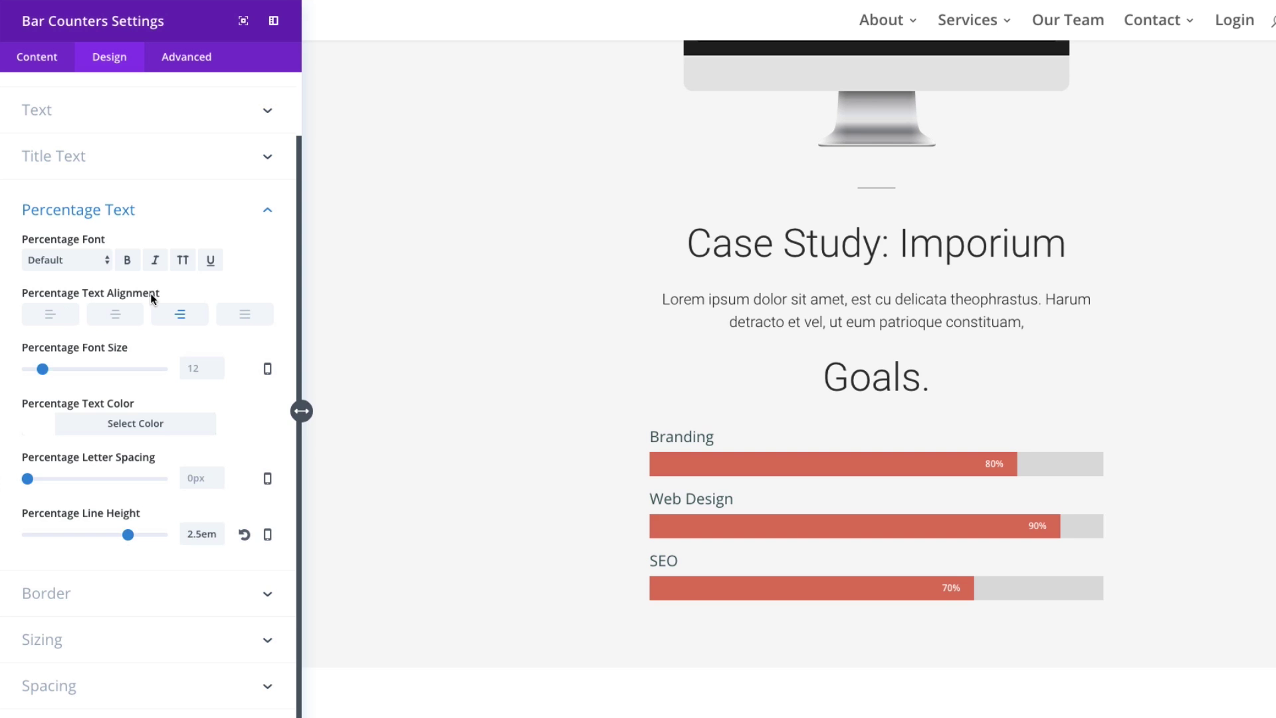
pyautogui.click(180, 314)
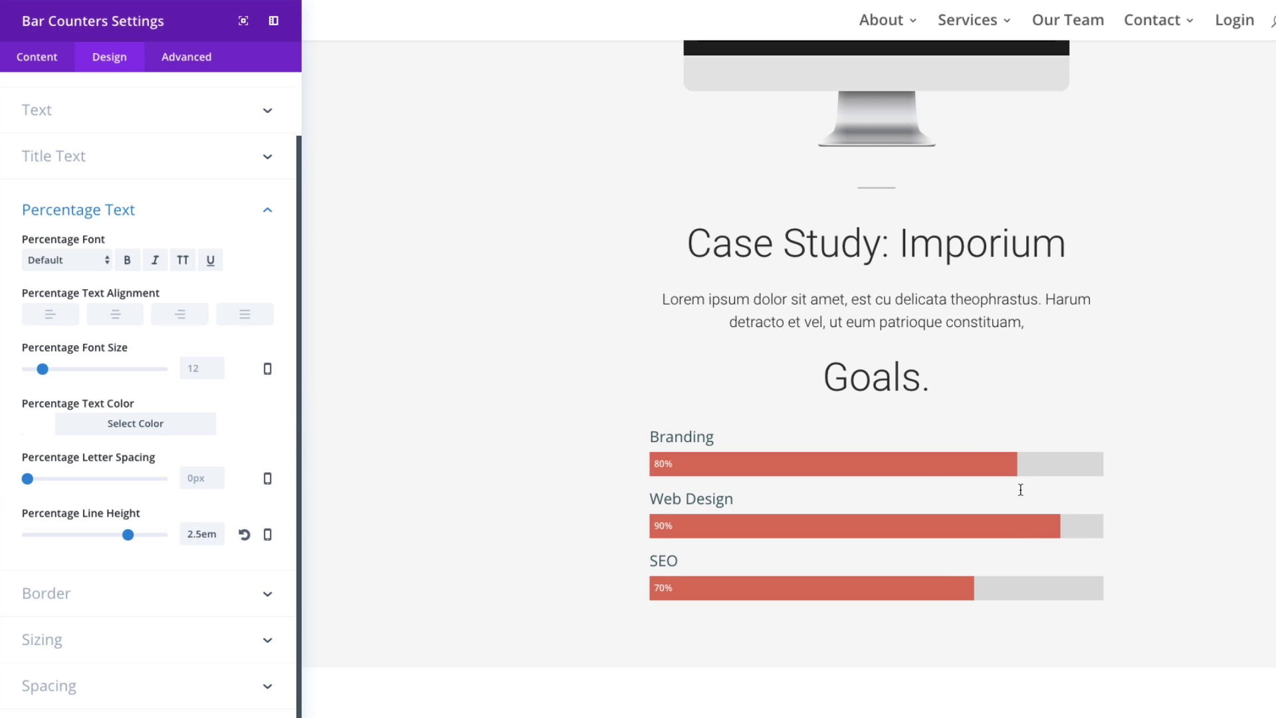
pyautogui.click(179, 322)
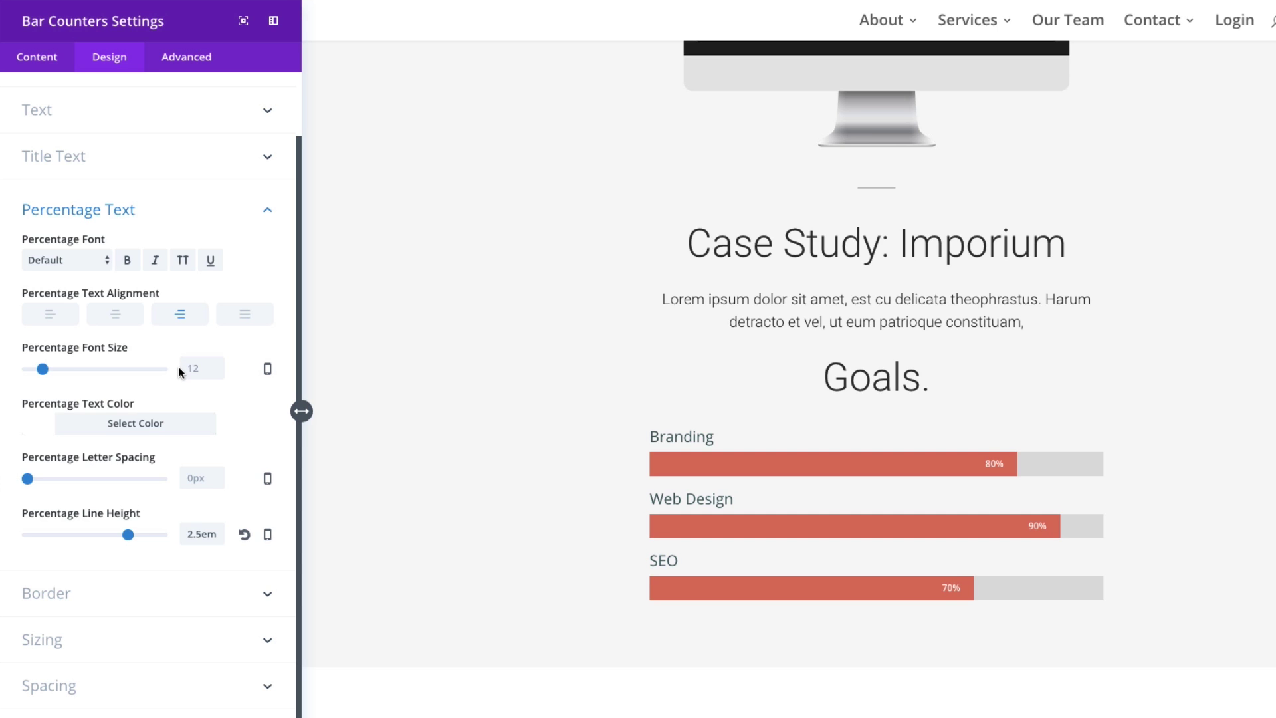
pyautogui.click(117, 595)
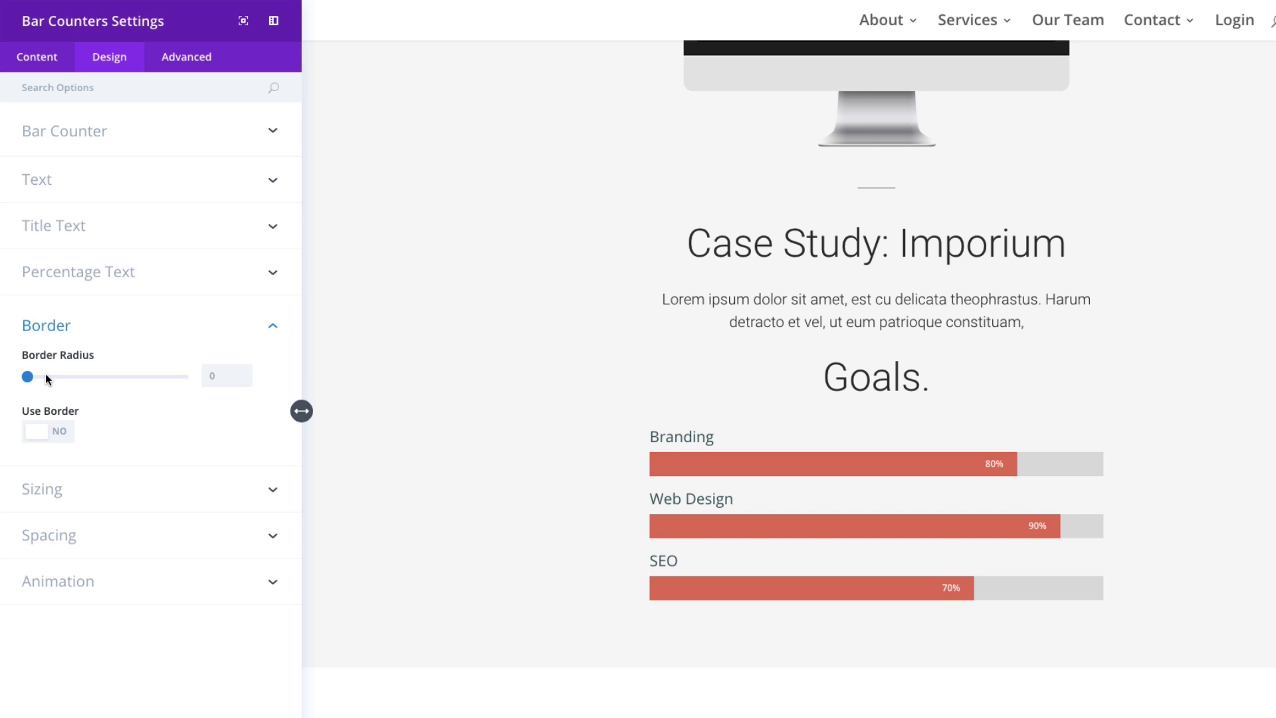
pyautogui.moveTo(27, 376); pyautogui.dragTo(42, 378)
pyautogui.moveTo(31, 377); pyautogui.dragTo(25, 377)
pyautogui.click(67, 434)
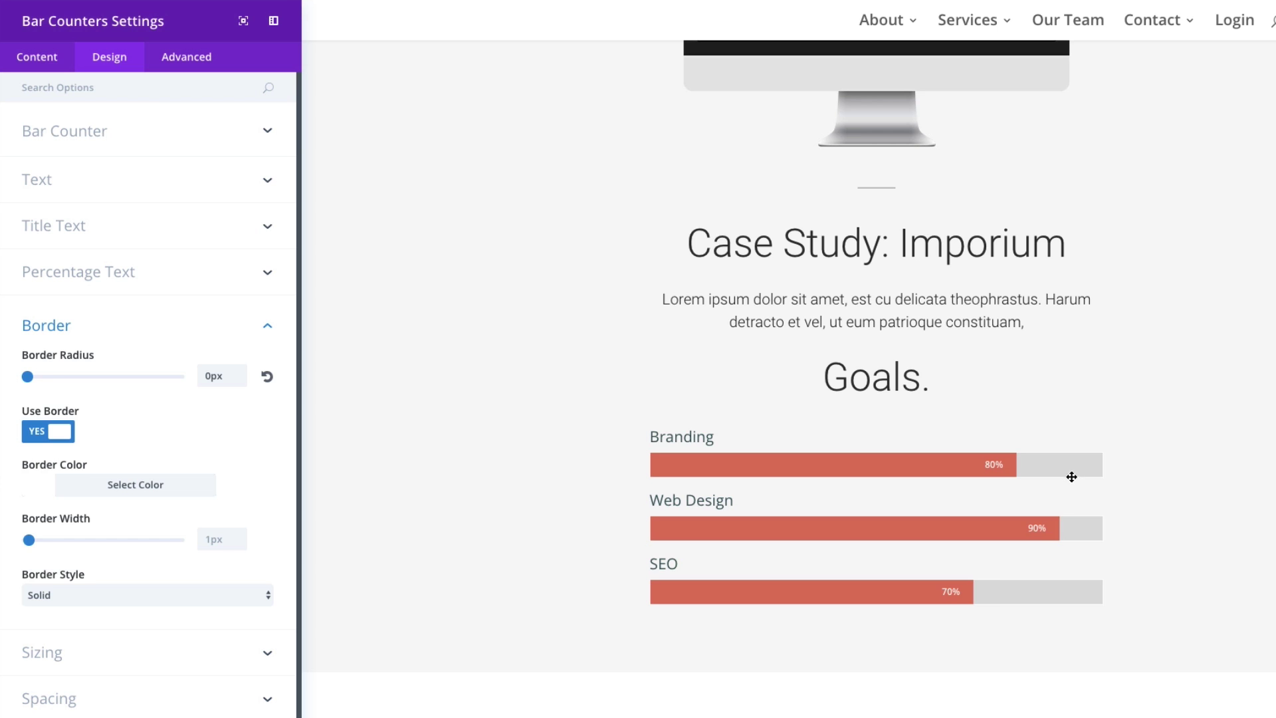
pyautogui.click(95, 483)
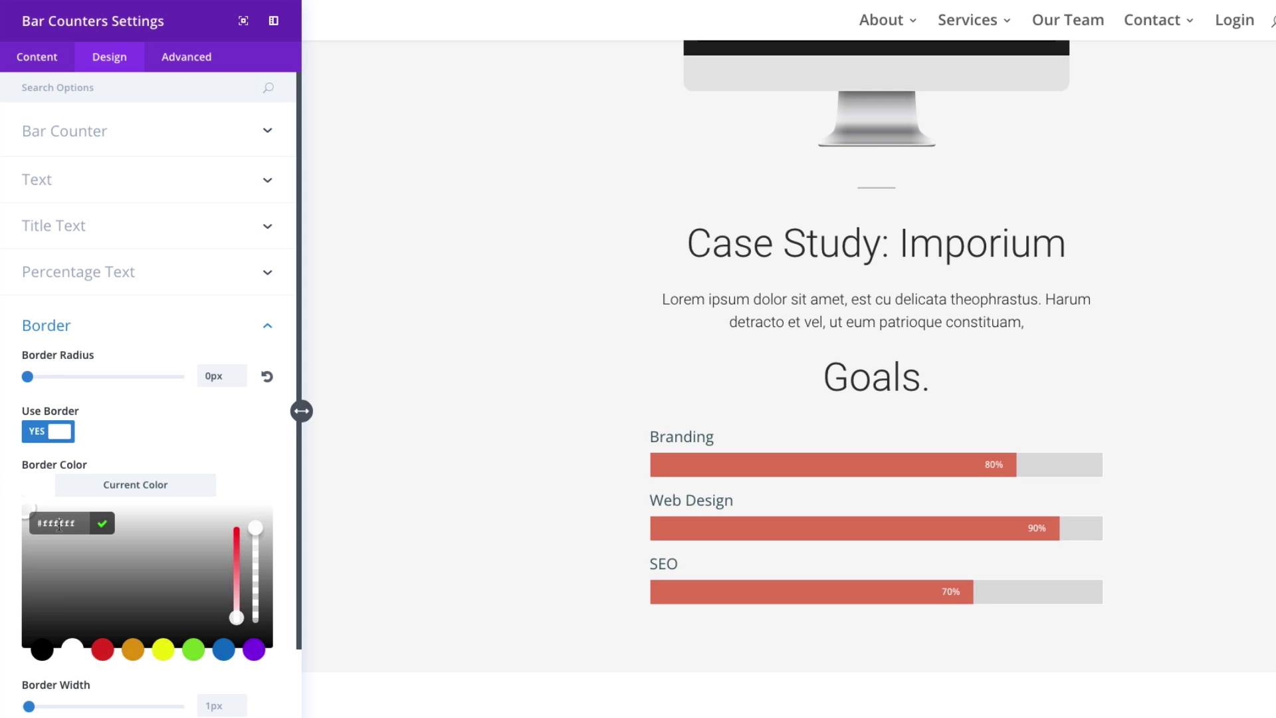
pyautogui.write('#405c60')
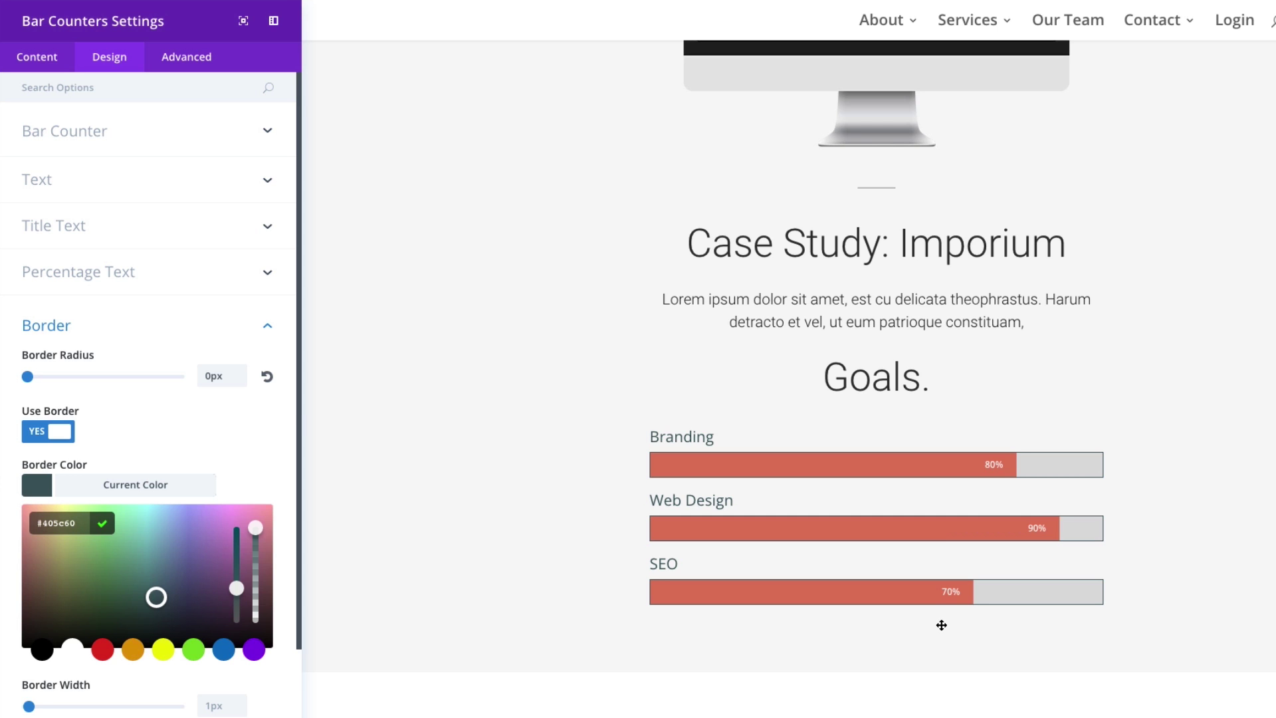
pyautogui.click(145, 492)
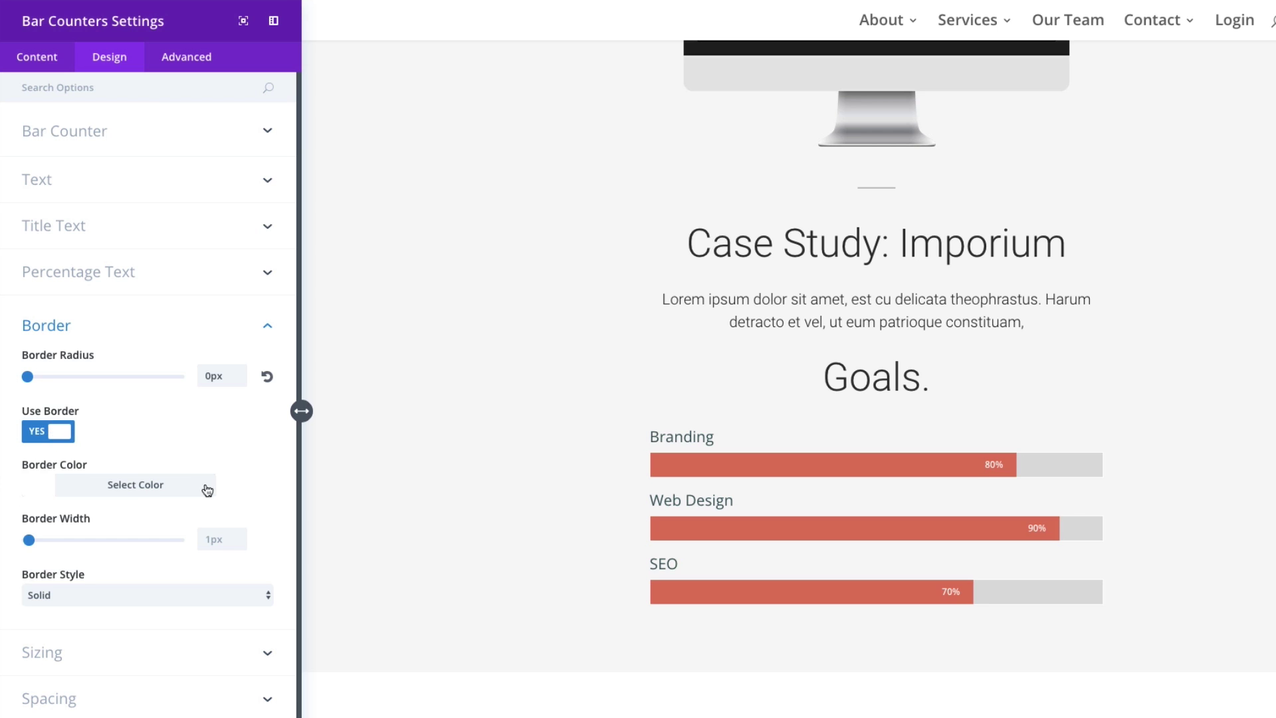
# - Turn the bar counters' border off again and try narrowing them to 71% width
pyautogui.click(58, 434)
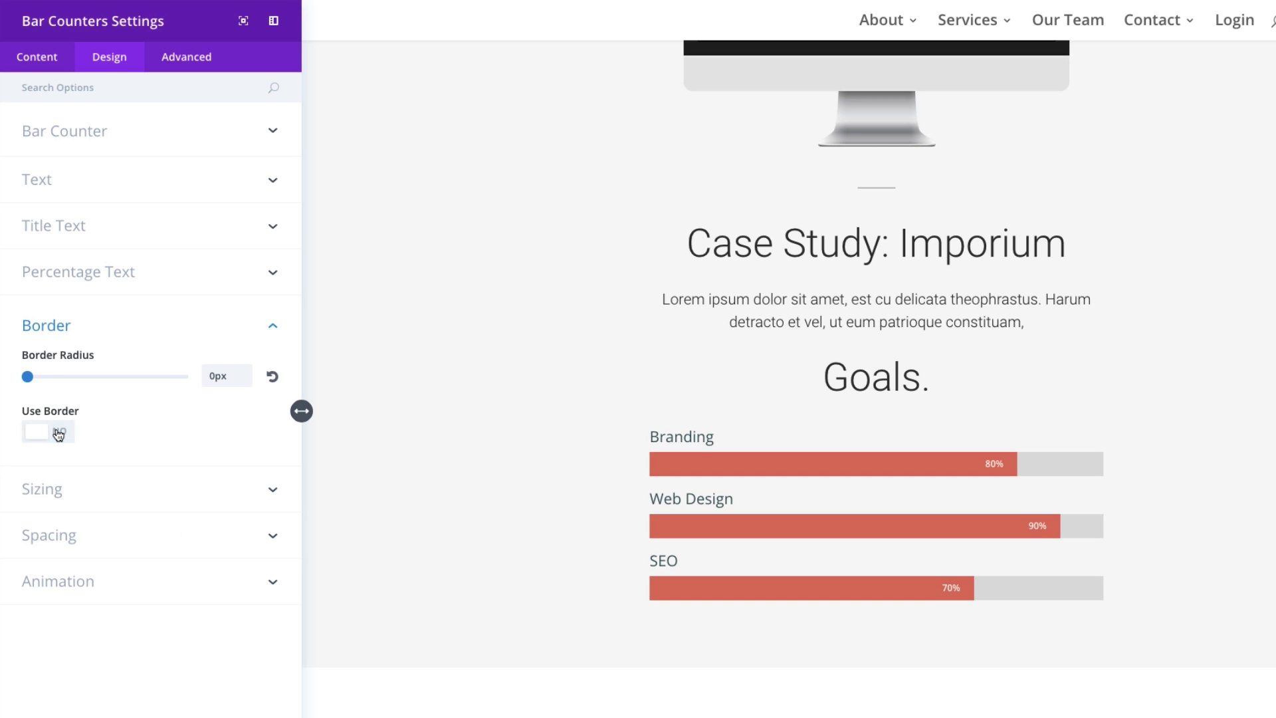
pyautogui.click(114, 488)
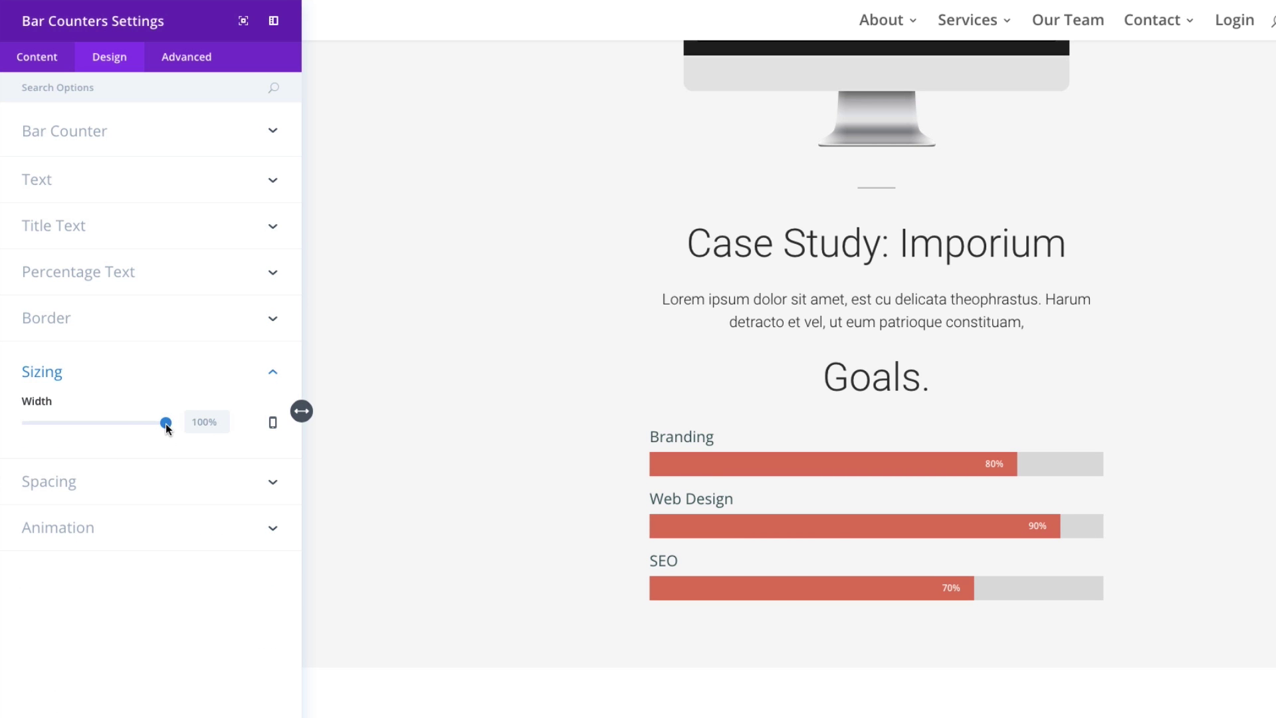
pyautogui.moveTo(168, 428)
pyautogui.mouseDown()
pyautogui.moveTo(128, 428)
pyautogui.moveTo(174, 426)
pyautogui.mouseUp()
# - Try a 20px top margin, remove it again, and bring up the Animation options
pyautogui.click(163, 491)
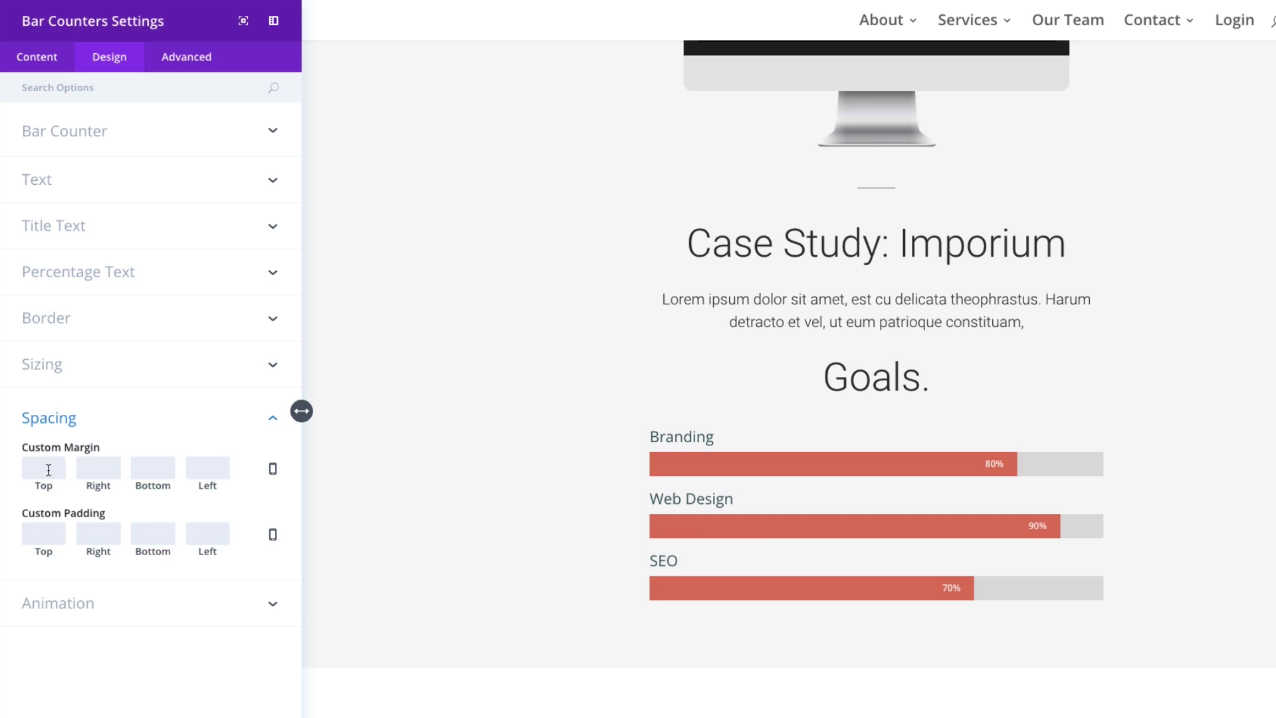
pyautogui.write('20')
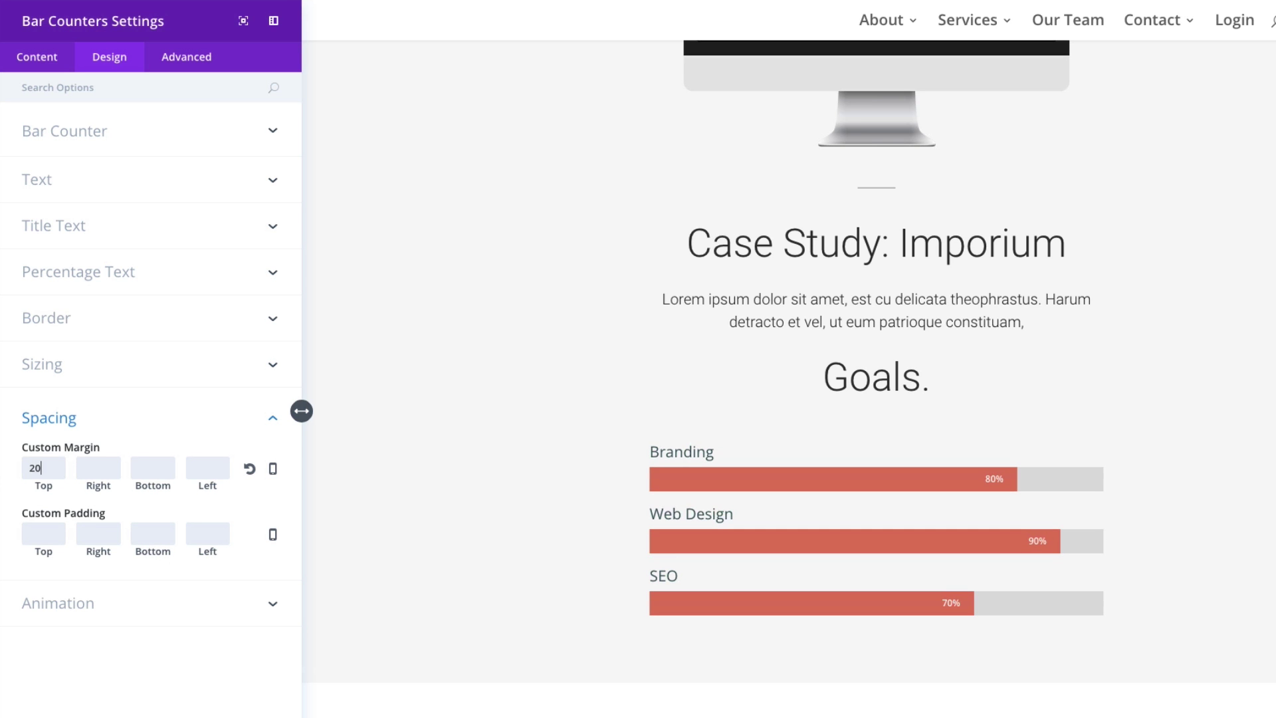
pyautogui.press('BackSpace')
pyautogui.press('BackSpace')
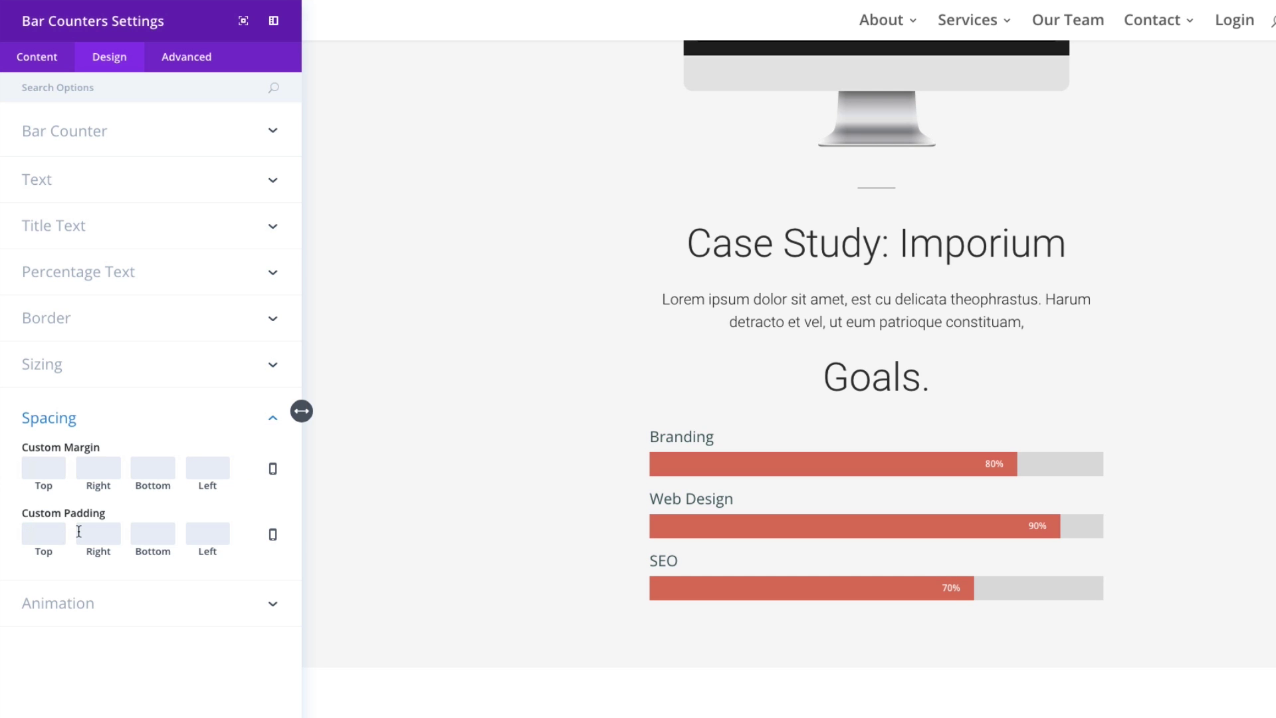
pyautogui.click(55, 530)
pyautogui.click(172, 538)
pyautogui.click(126, 606)
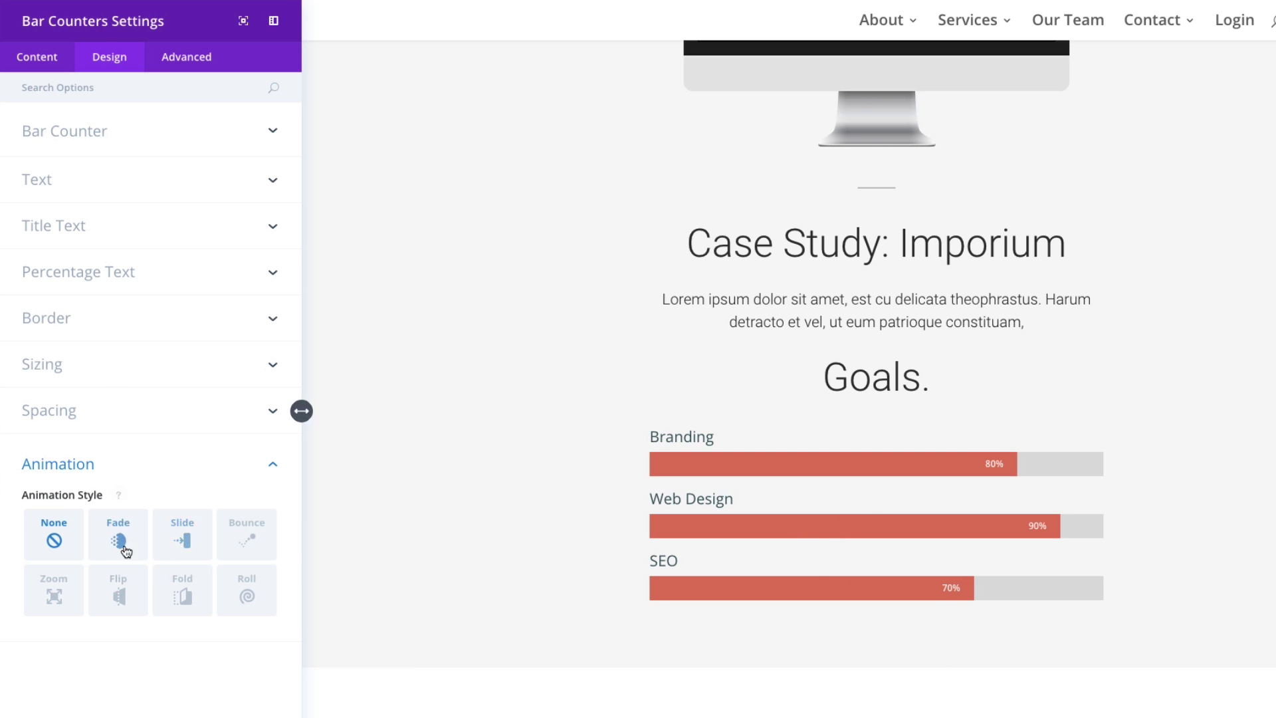
# - On the Advanced tab, expand CSS ID & Classes and the Custom CSS fields for the counters
pyautogui.click(175, 67)
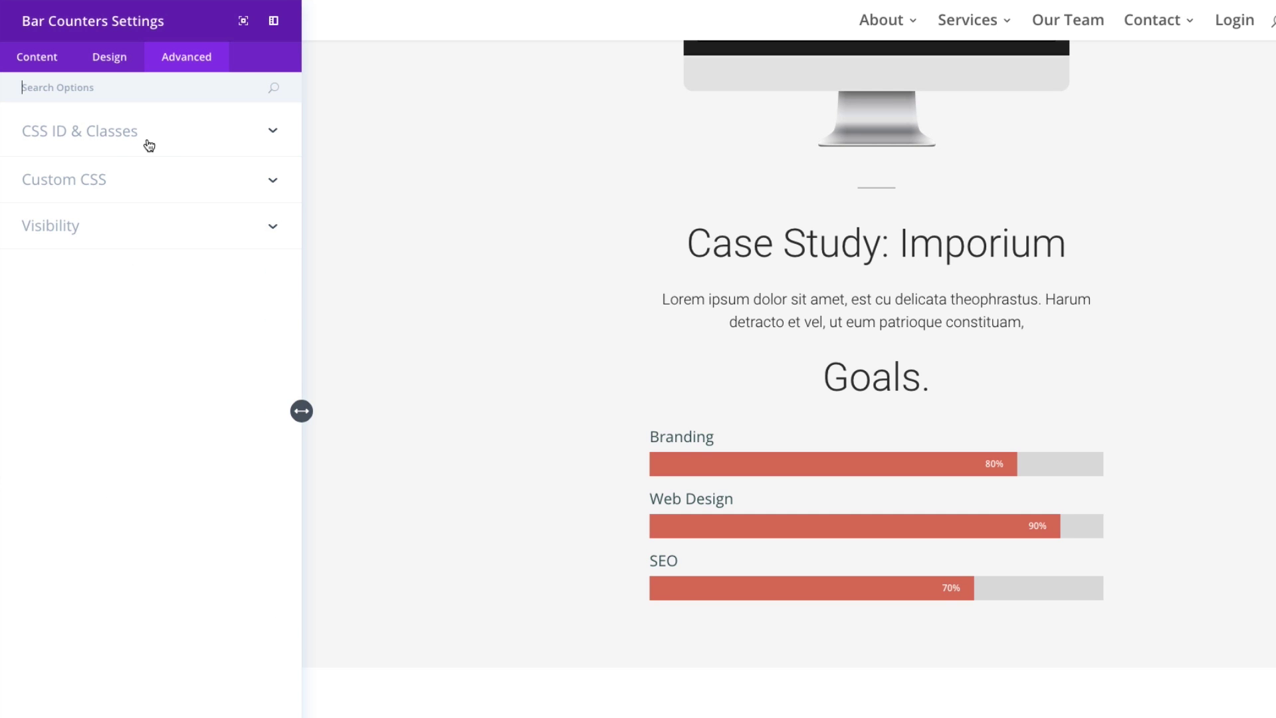
pyautogui.click(111, 136)
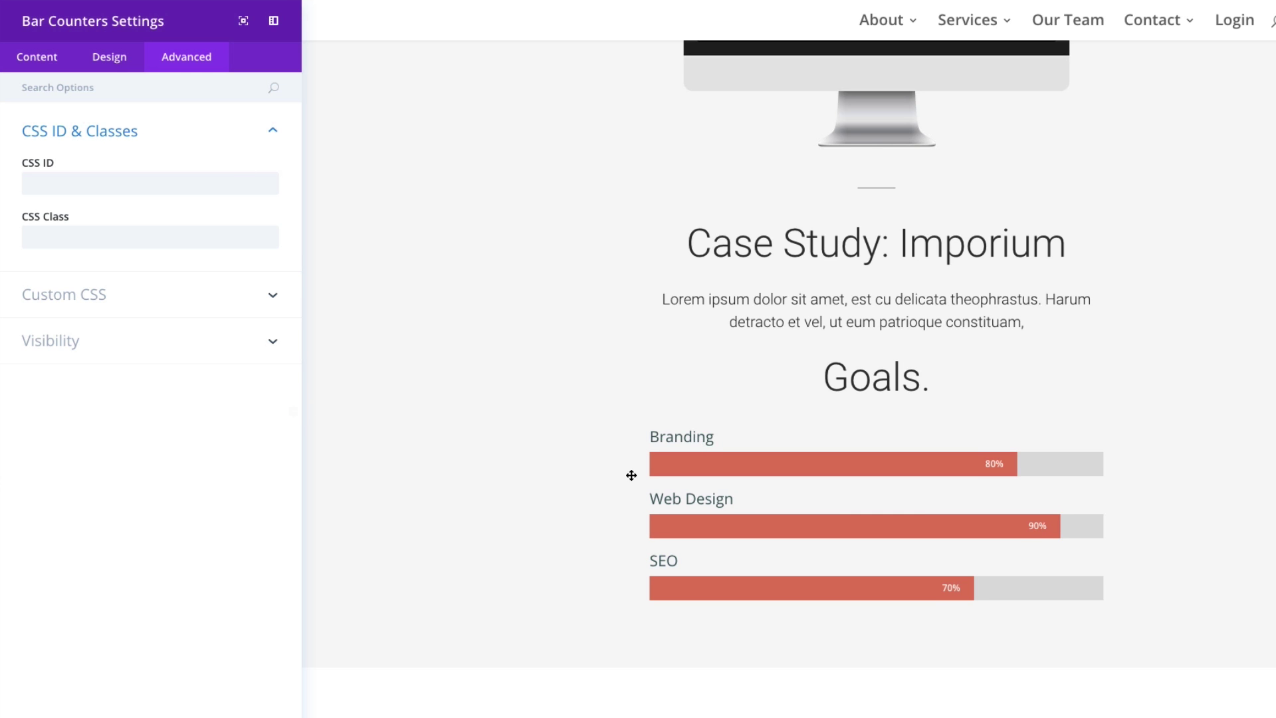
pyautogui.scroll(-1, 661, 482)
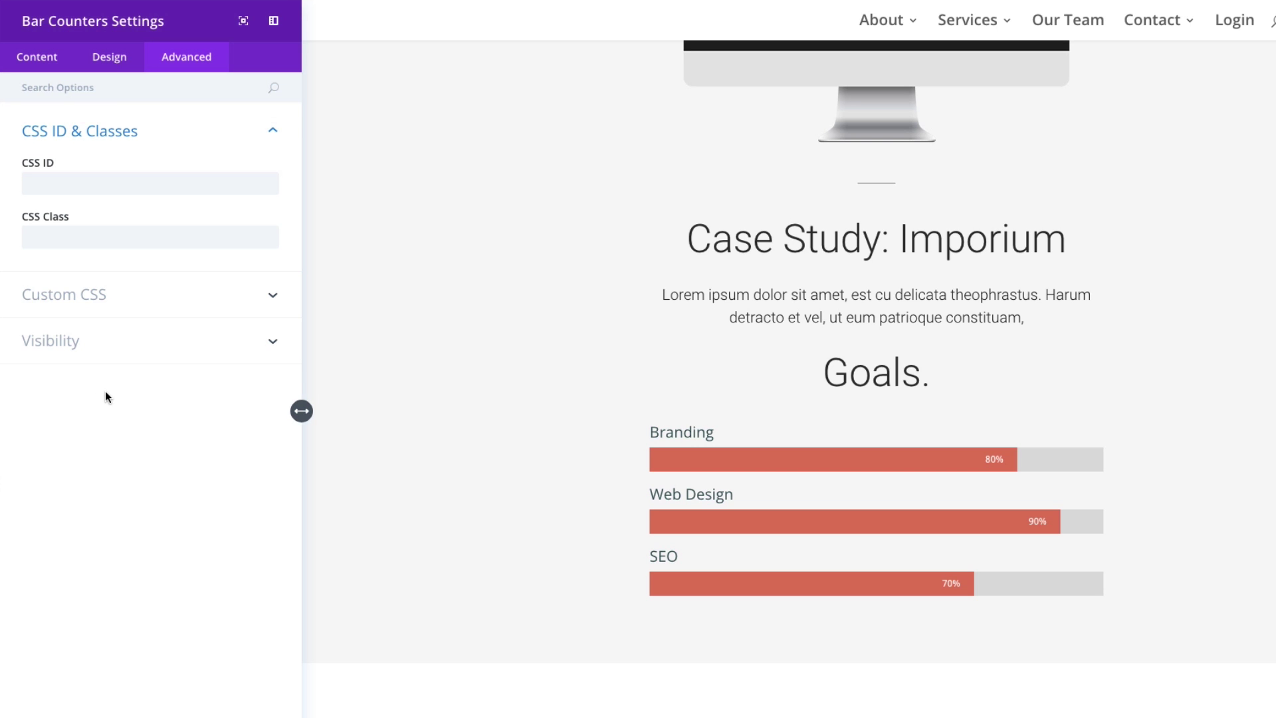
pyautogui.click(84, 308)
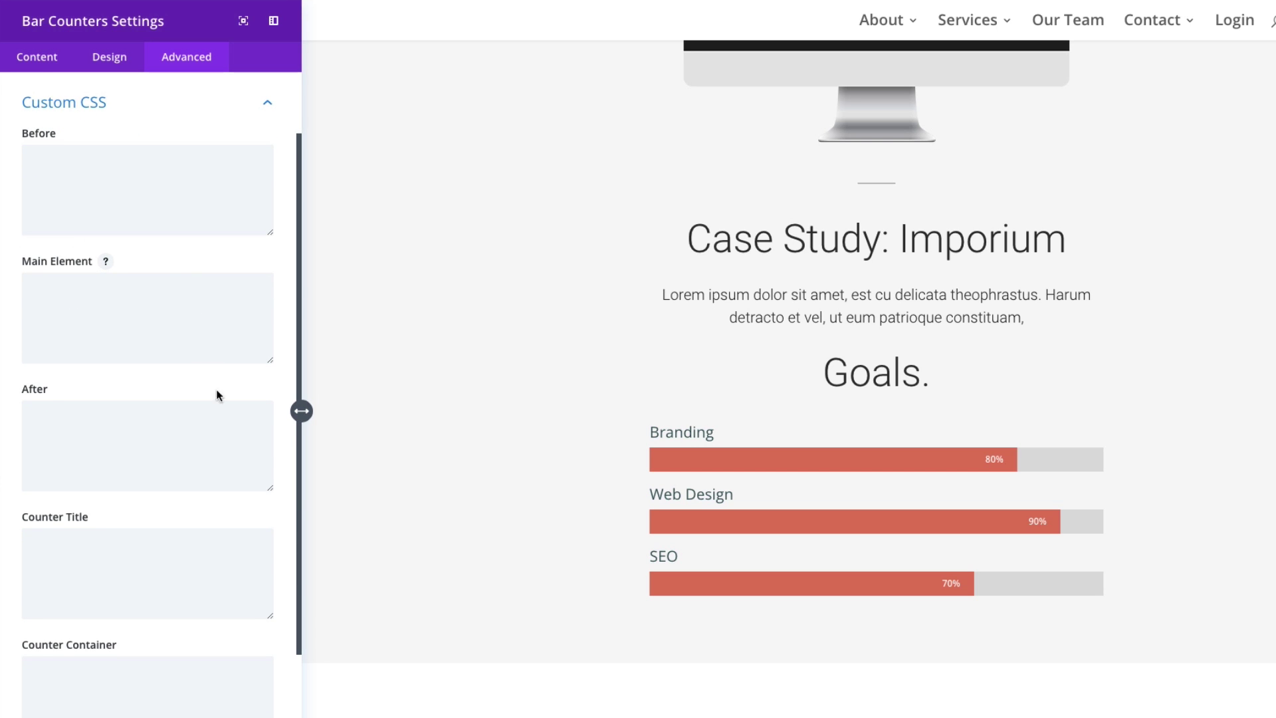
pyautogui.scroll(-3, 145, 491)
pyautogui.scroll(2, 145, 490)
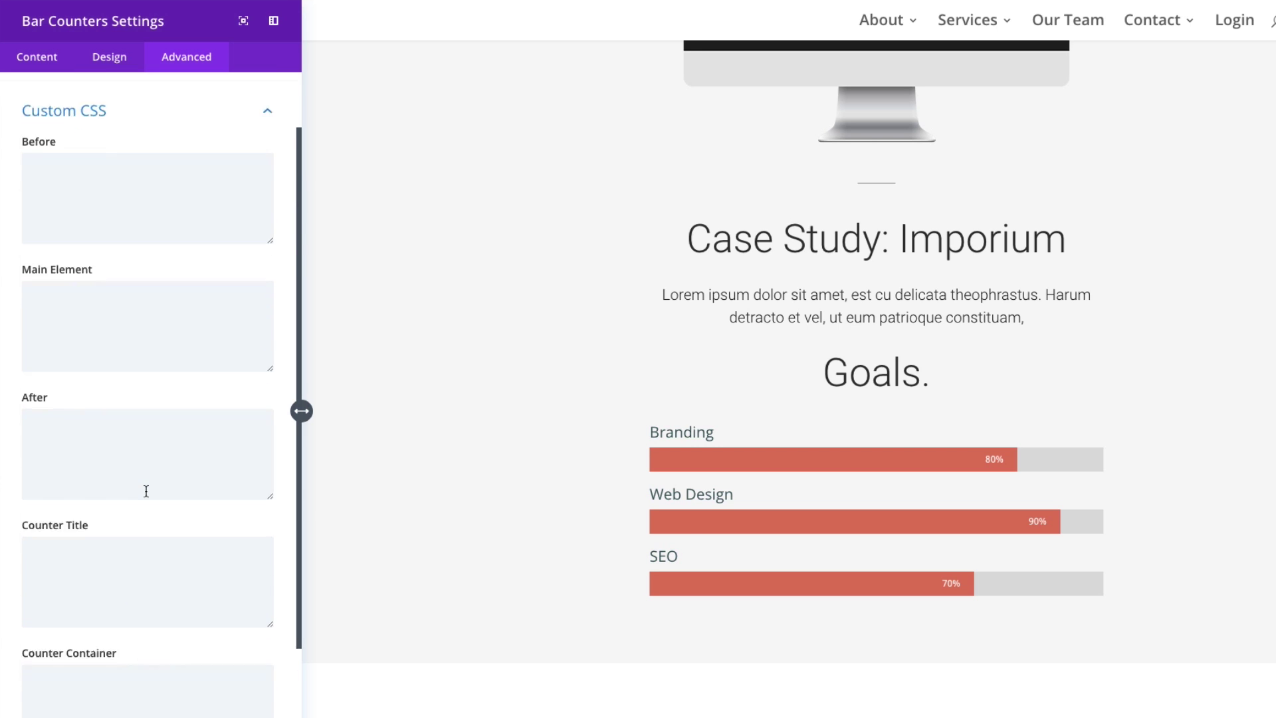
pyautogui.scroll(-2, 146, 490)
pyautogui.scroll(1, 121, 403)
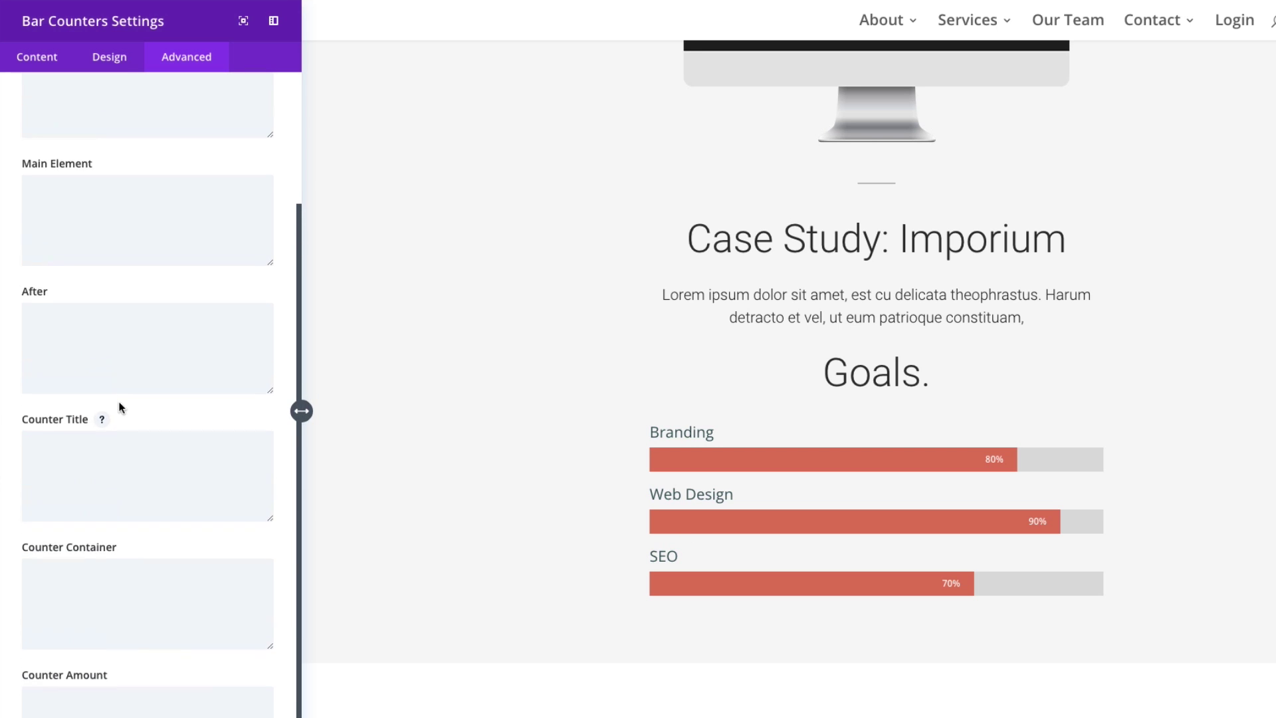
# - Add font-weight: 900 to the Counter Title CSS, then delete that rule again
pyautogui.click(105, 461)
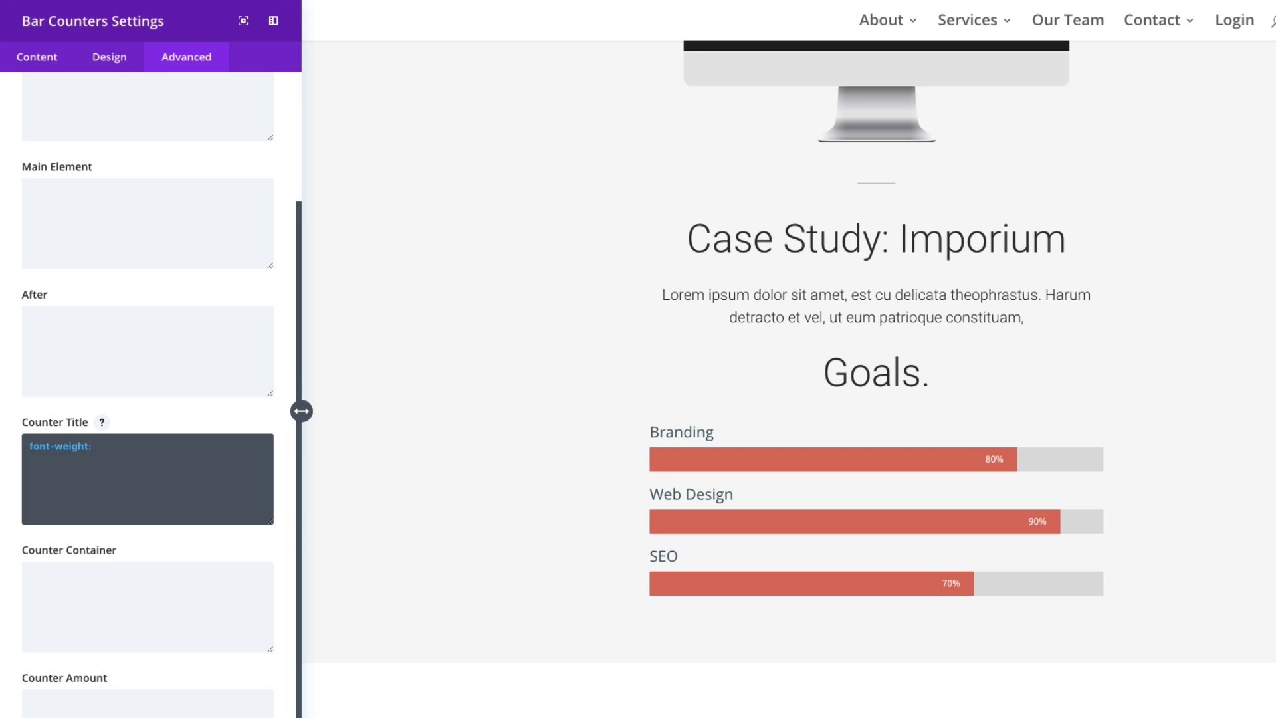
pyautogui.write('900')
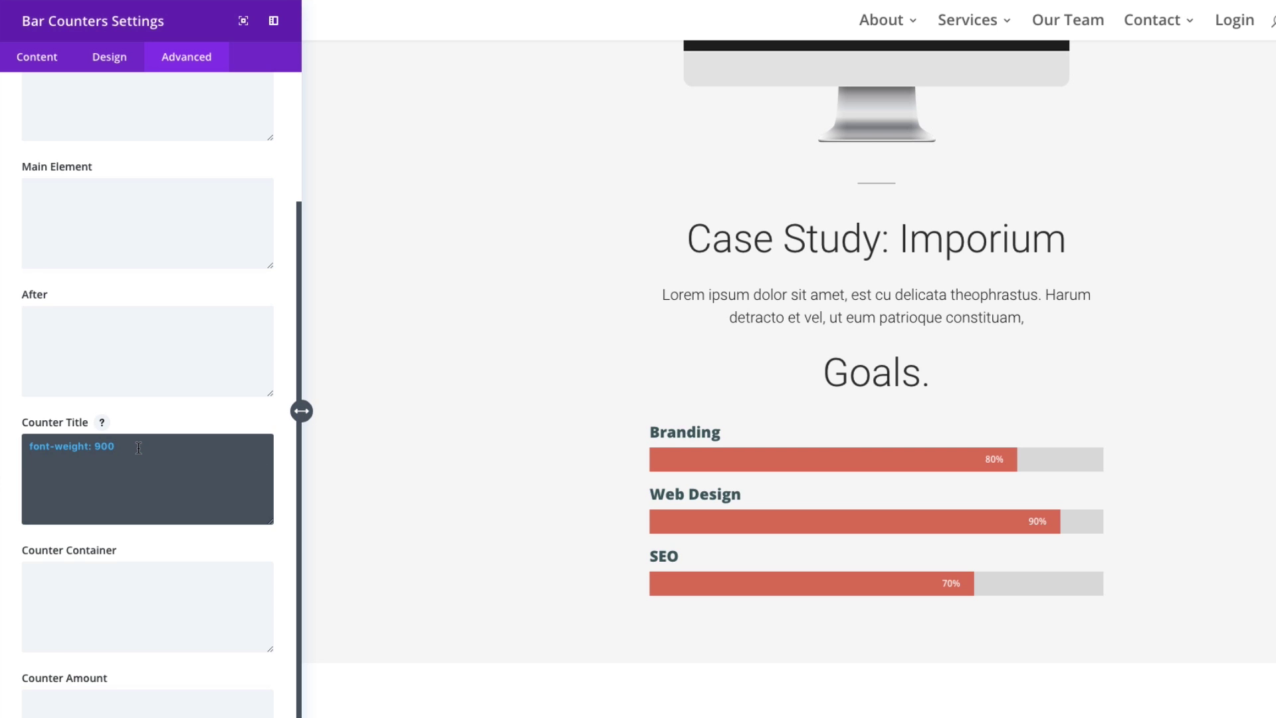
pyautogui.moveTo(128, 447); pyautogui.dragTo(2, 449)
pyautogui.press('BackSpace')
pyautogui.click(1029, 582)
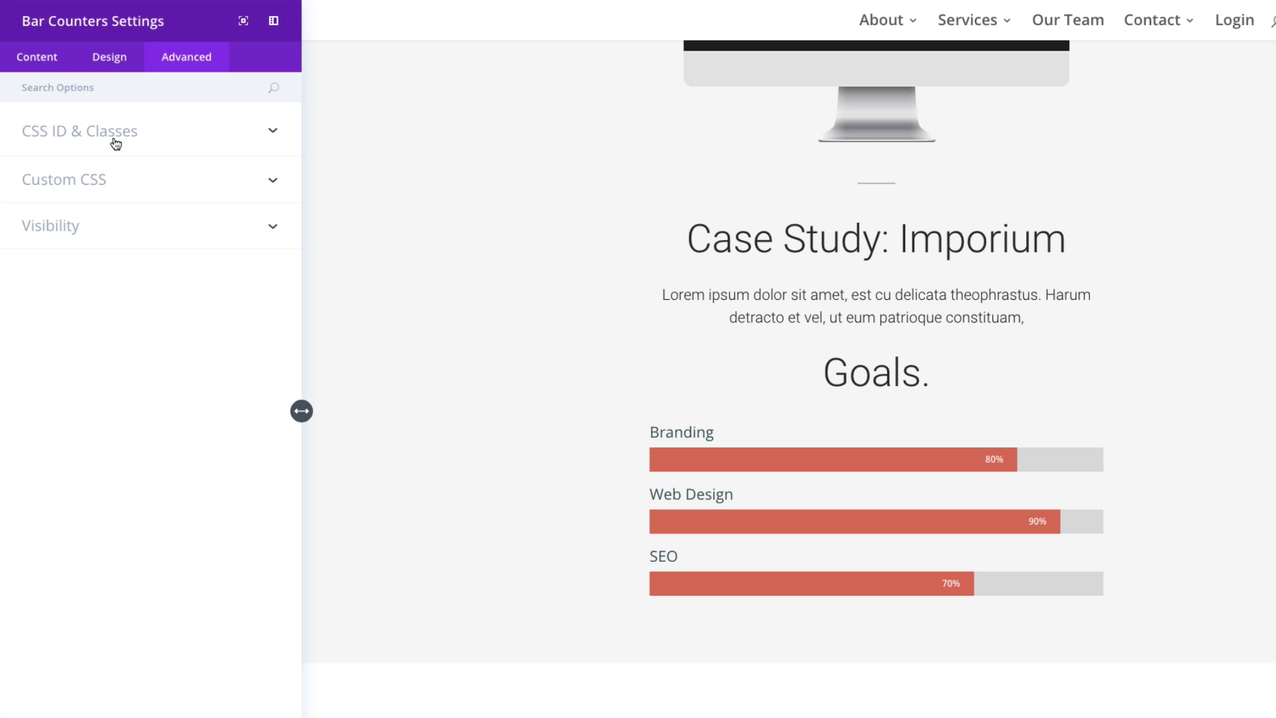
# - Open the Branding bar's own settings from the list of bar counters
pyautogui.click(40, 62)
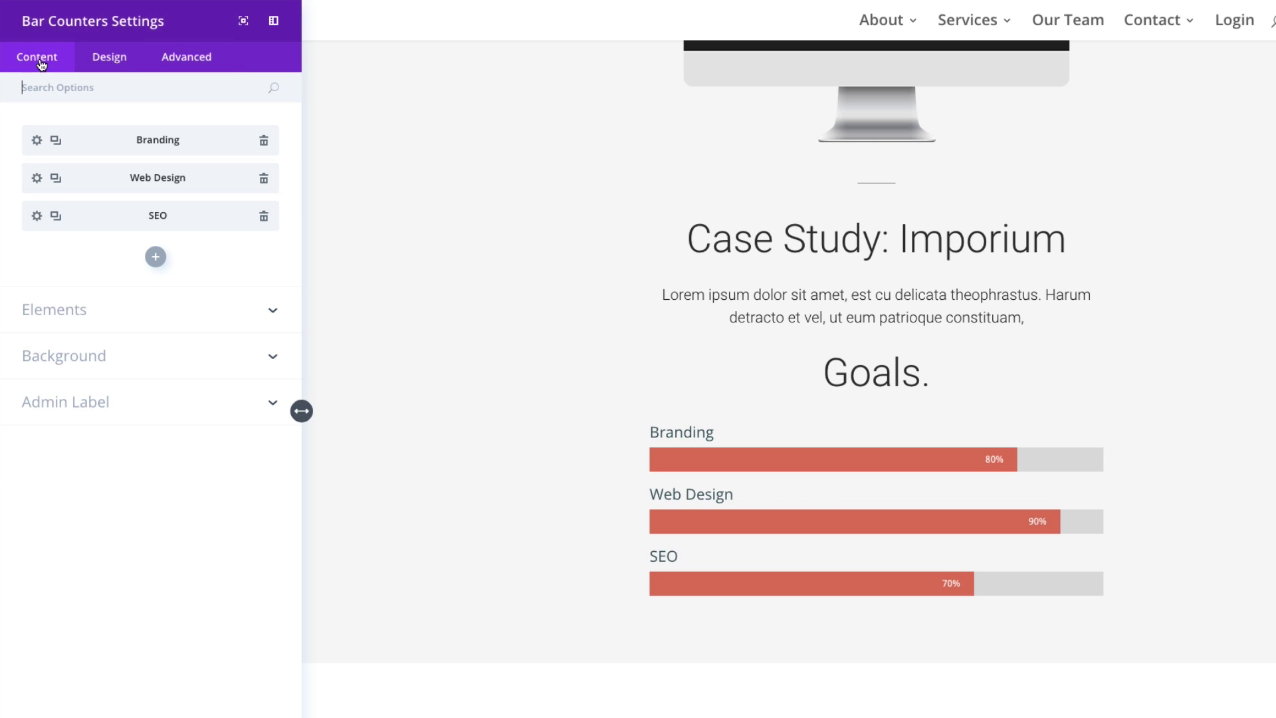
pyautogui.click(34, 141)
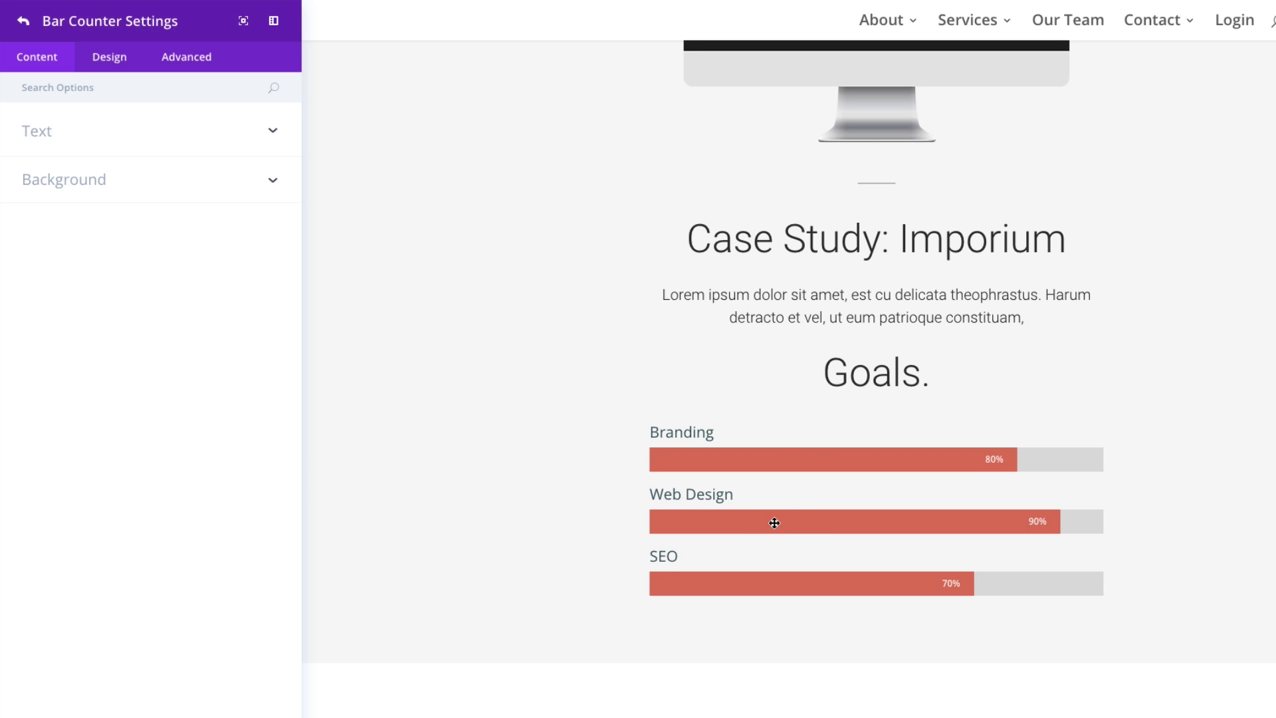
pyautogui.click(96, 139)
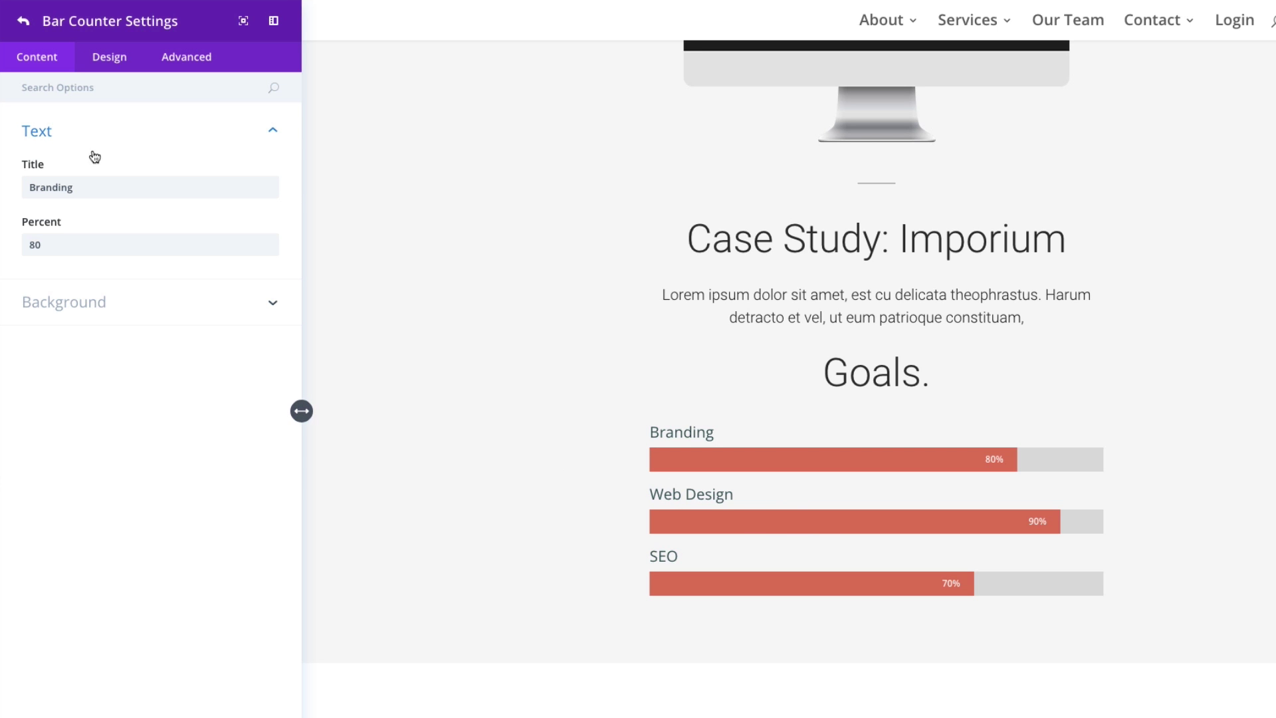
# - Give the Branding bar a yellow background colour in its Background options
pyautogui.click(93, 302)
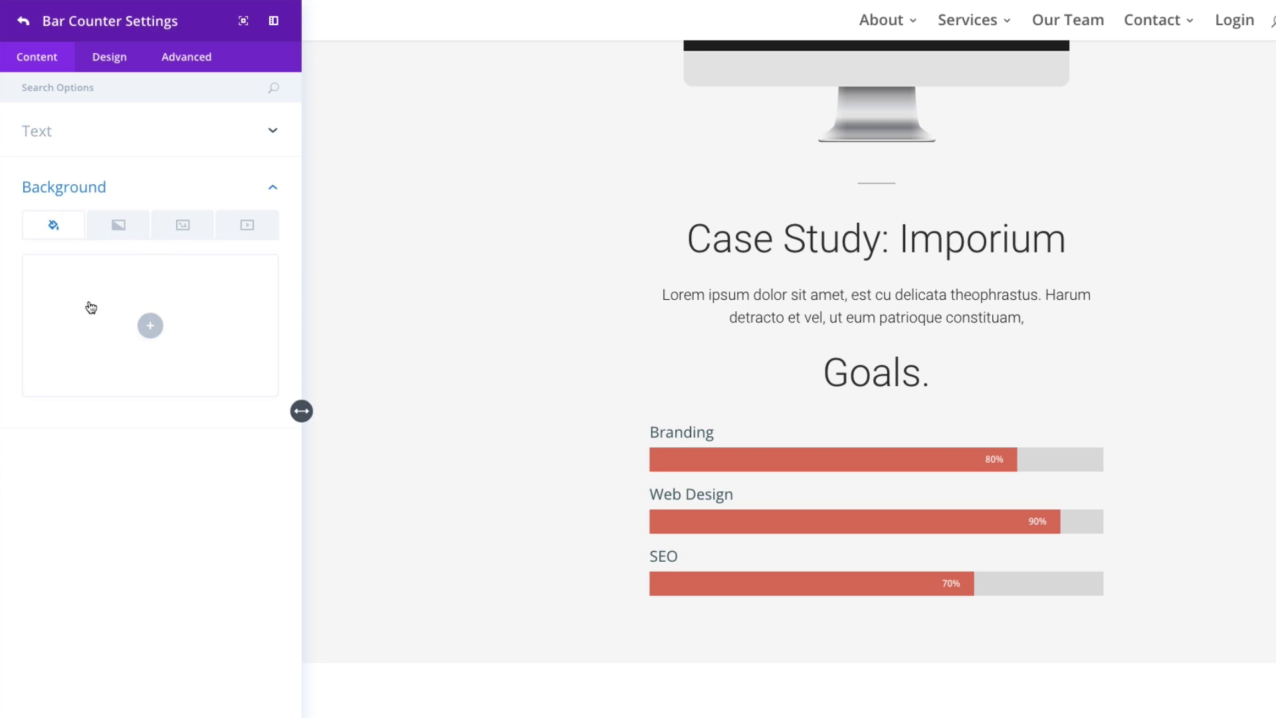
pyautogui.click(155, 329)
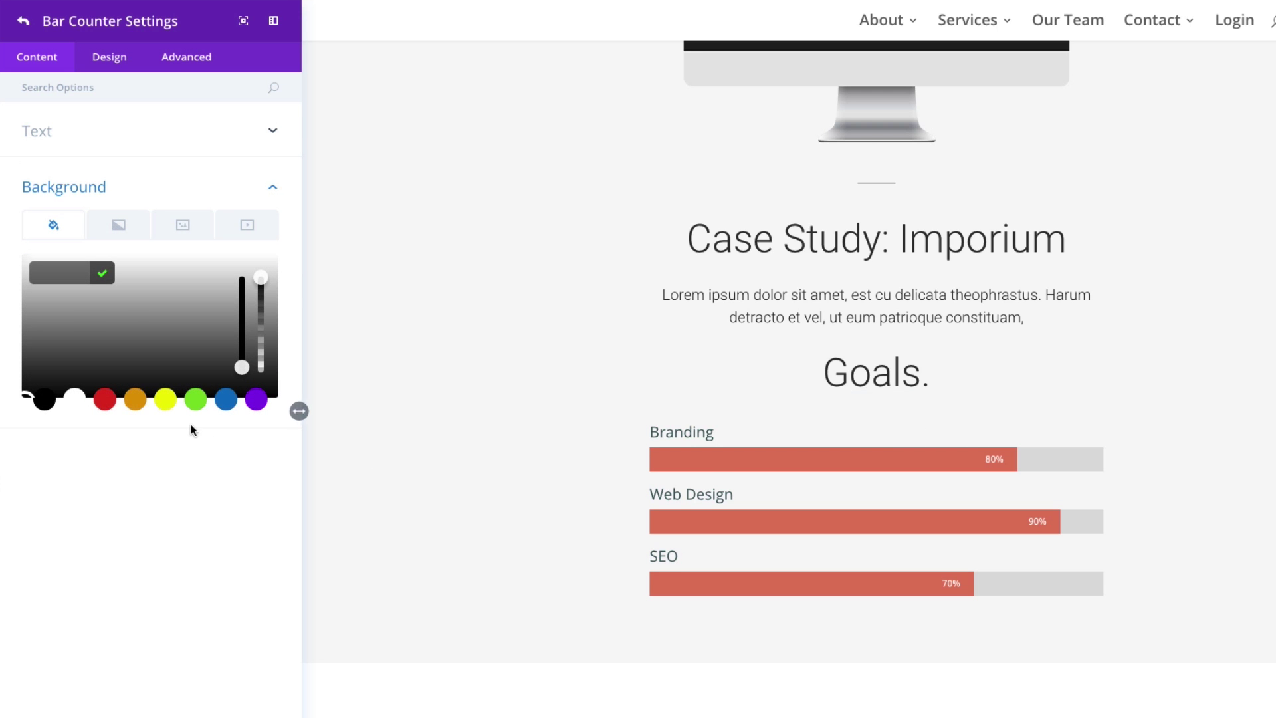
pyautogui.click(166, 399)
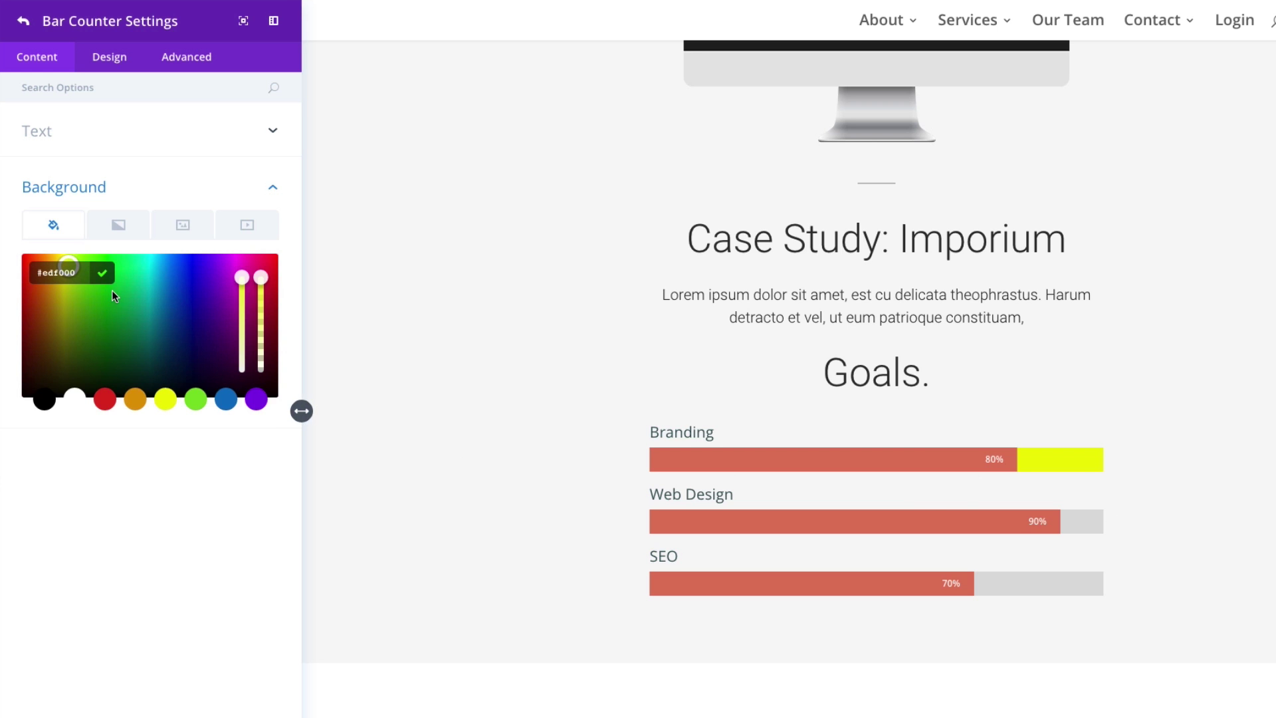
pyautogui.click(147, 196)
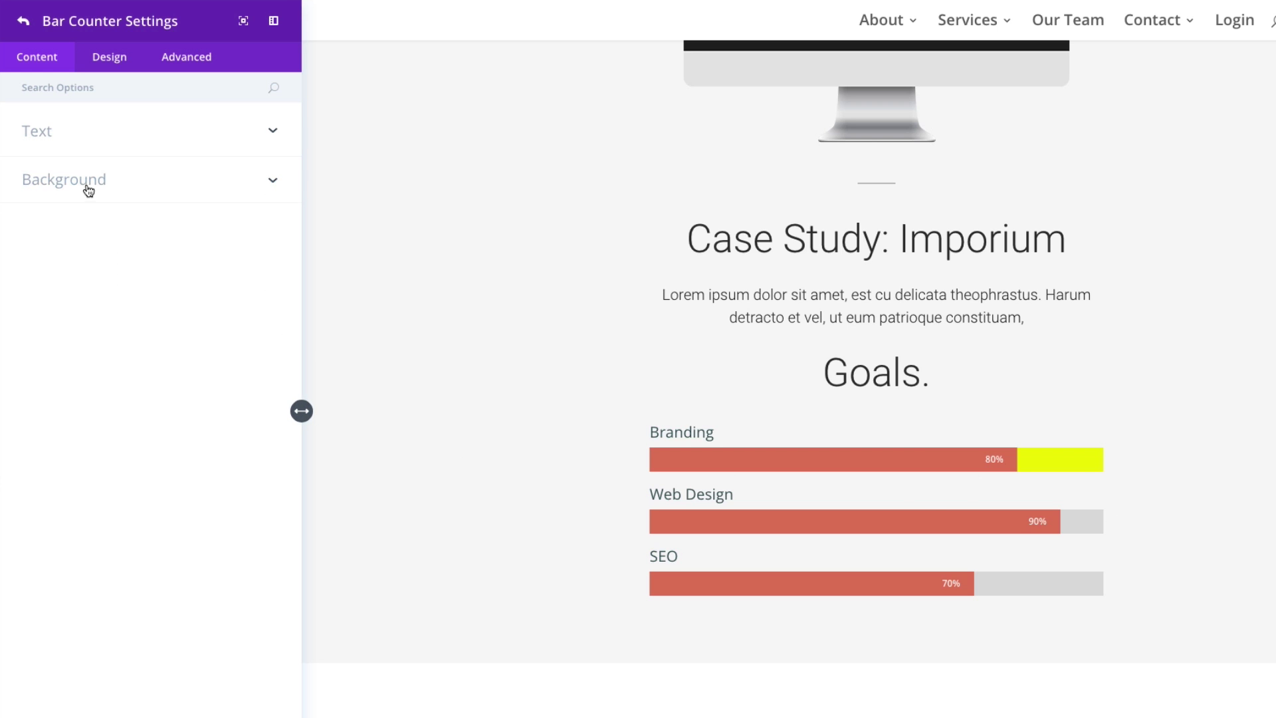
pyautogui.click(74, 199)
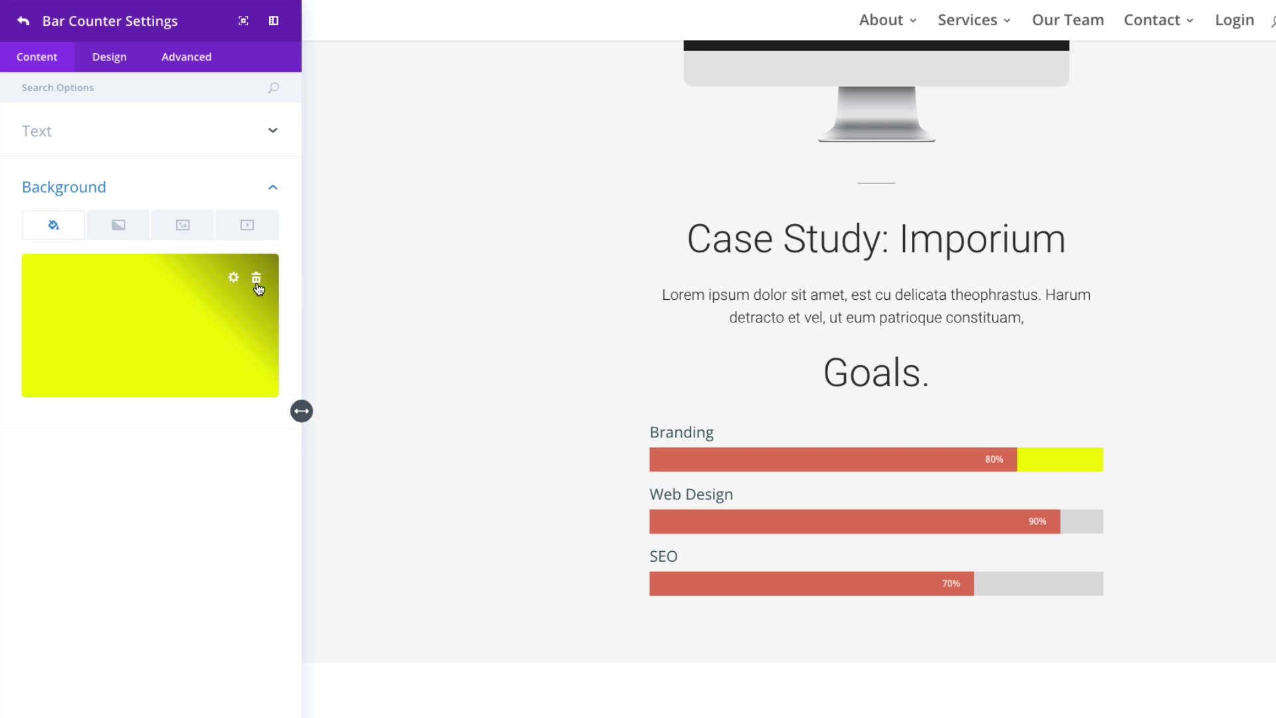
# - Remove the Branding bar's yellow background and set its bar fill colour to #405c60
pyautogui.click(256, 279)
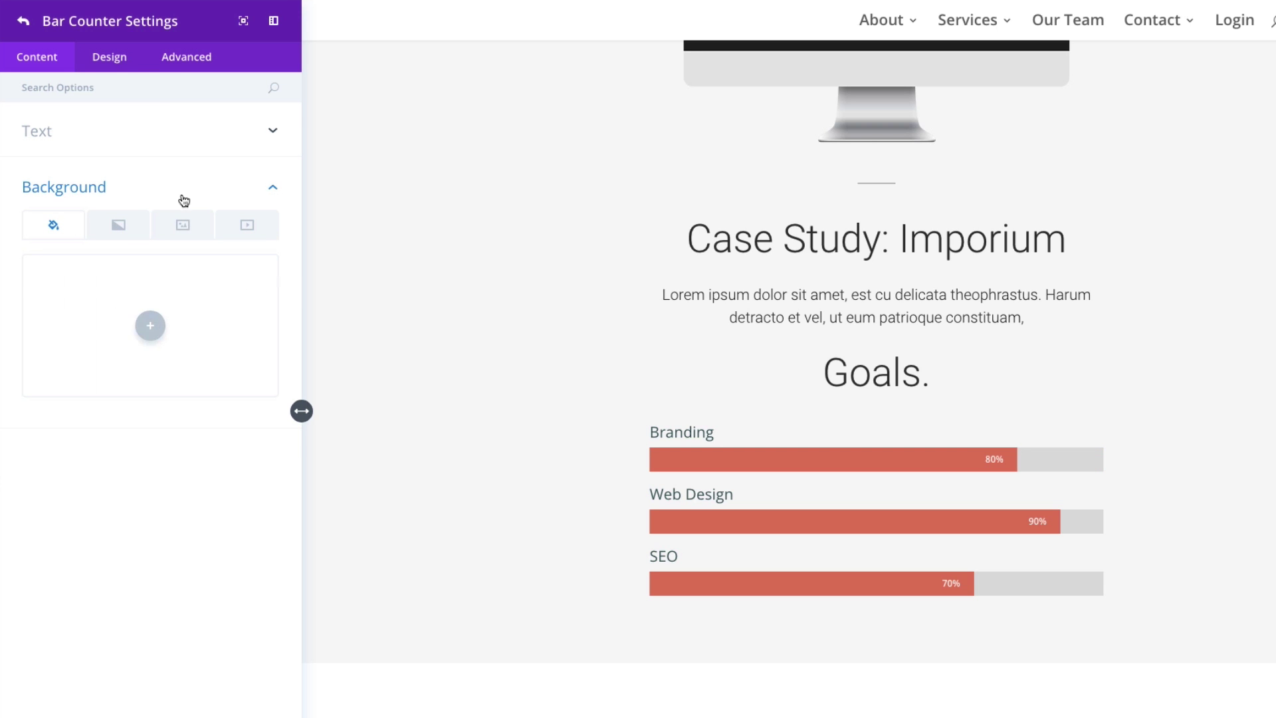
pyautogui.click(119, 66)
pyautogui.click(123, 140)
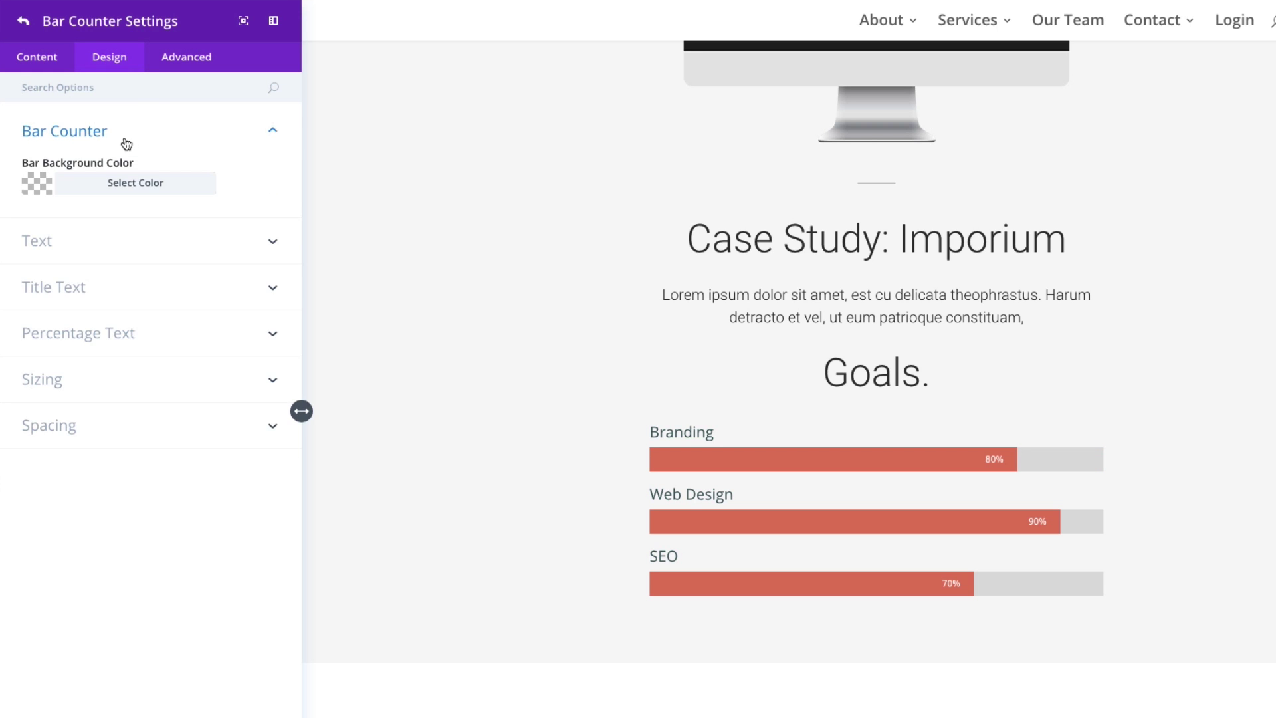
pyautogui.click(127, 190)
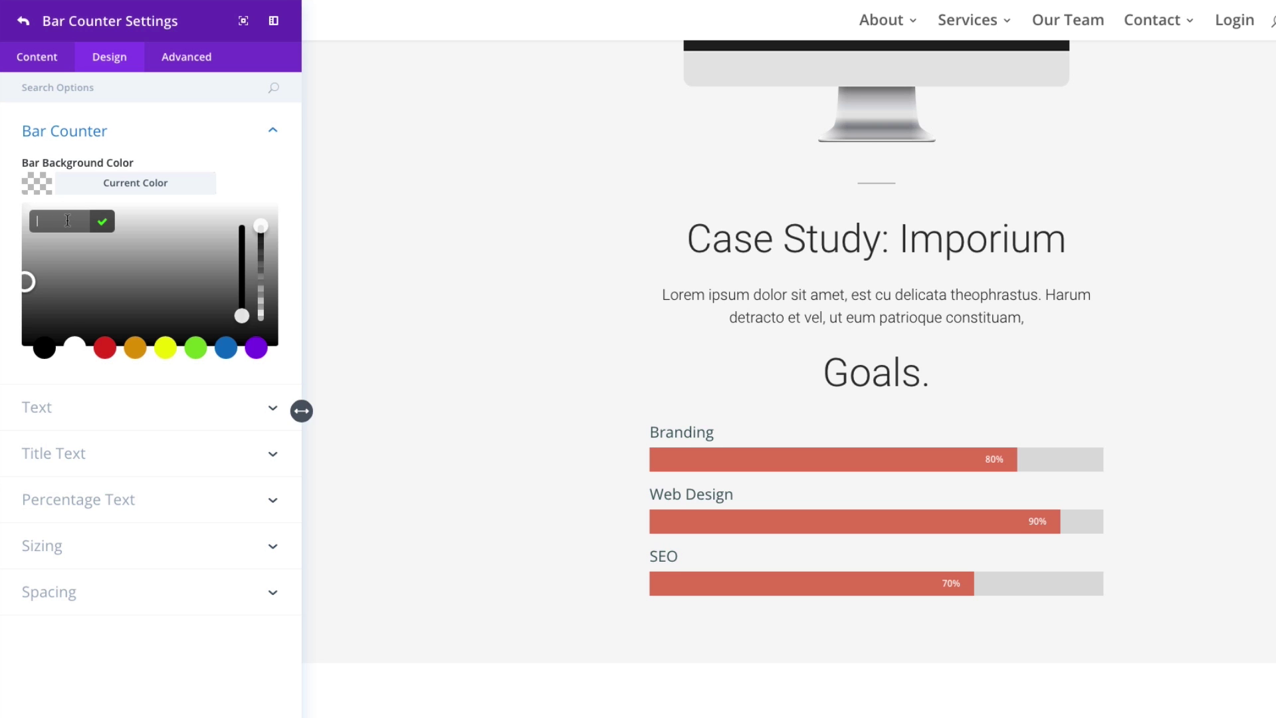
pyautogui.write('#405c60')
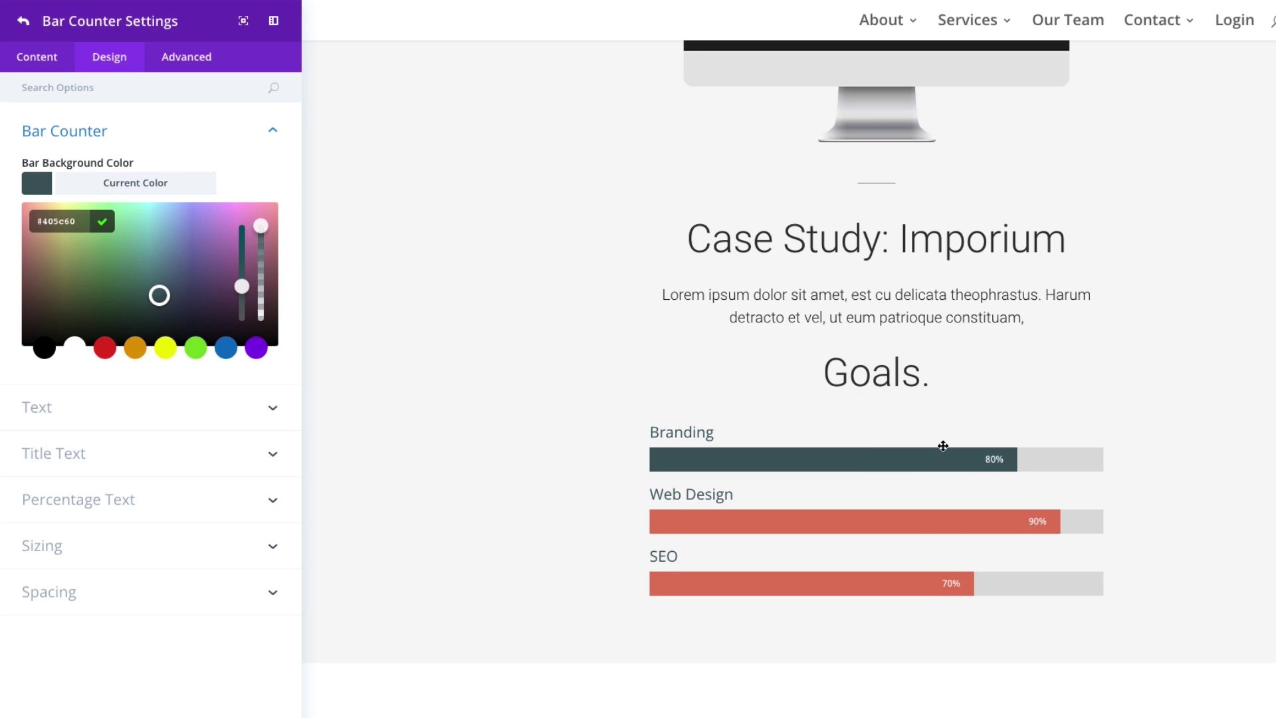
pyautogui.scroll(3, 1019, 433)
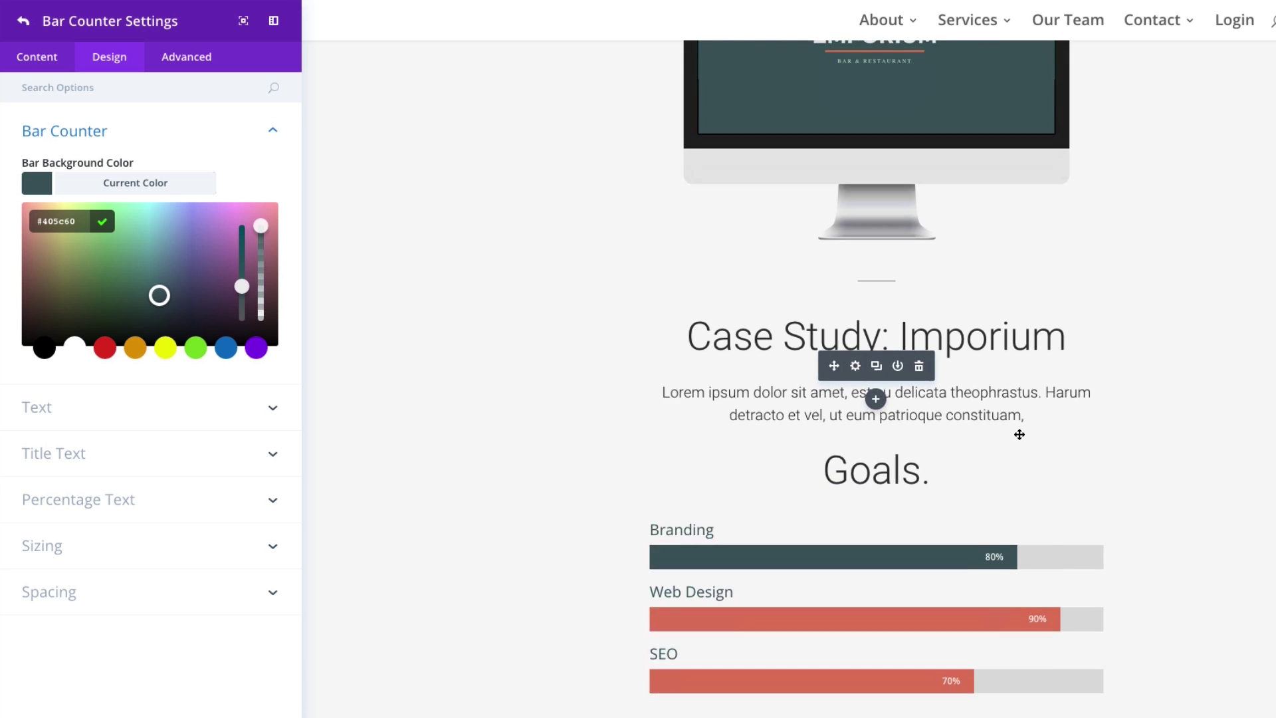
pyautogui.scroll(-2, 1019, 433)
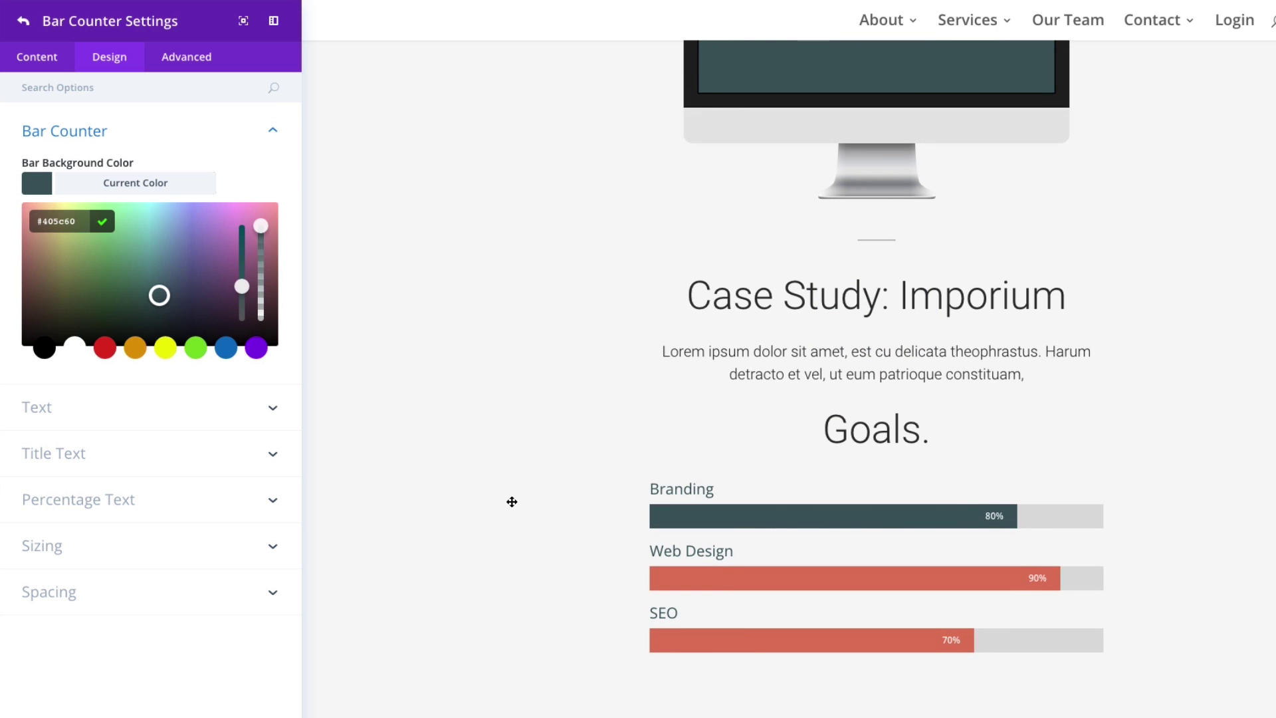
# - Look over the Branding bar's Text and Title Text styling, then show its Advanced Custom CSS settings
pyautogui.click(89, 418)
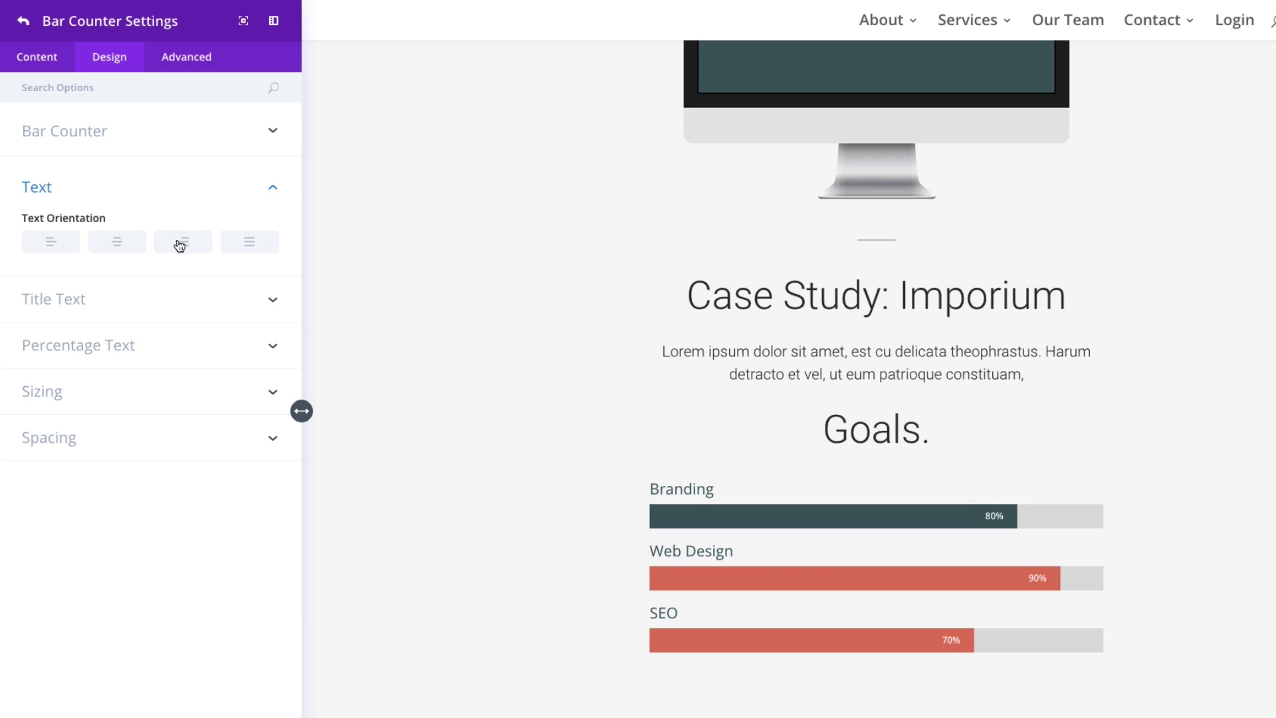
pyautogui.click(123, 300)
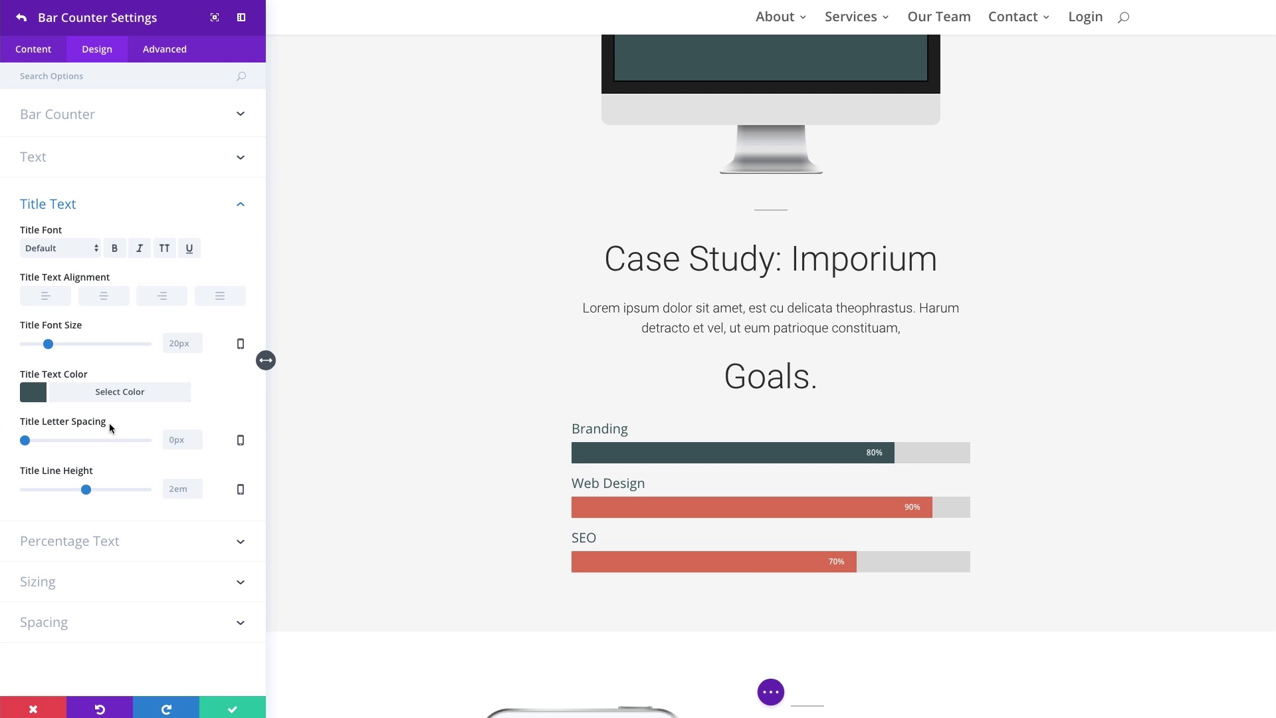
pyautogui.click(80, 207)
pyautogui.click(162, 319)
pyautogui.click(164, 52)
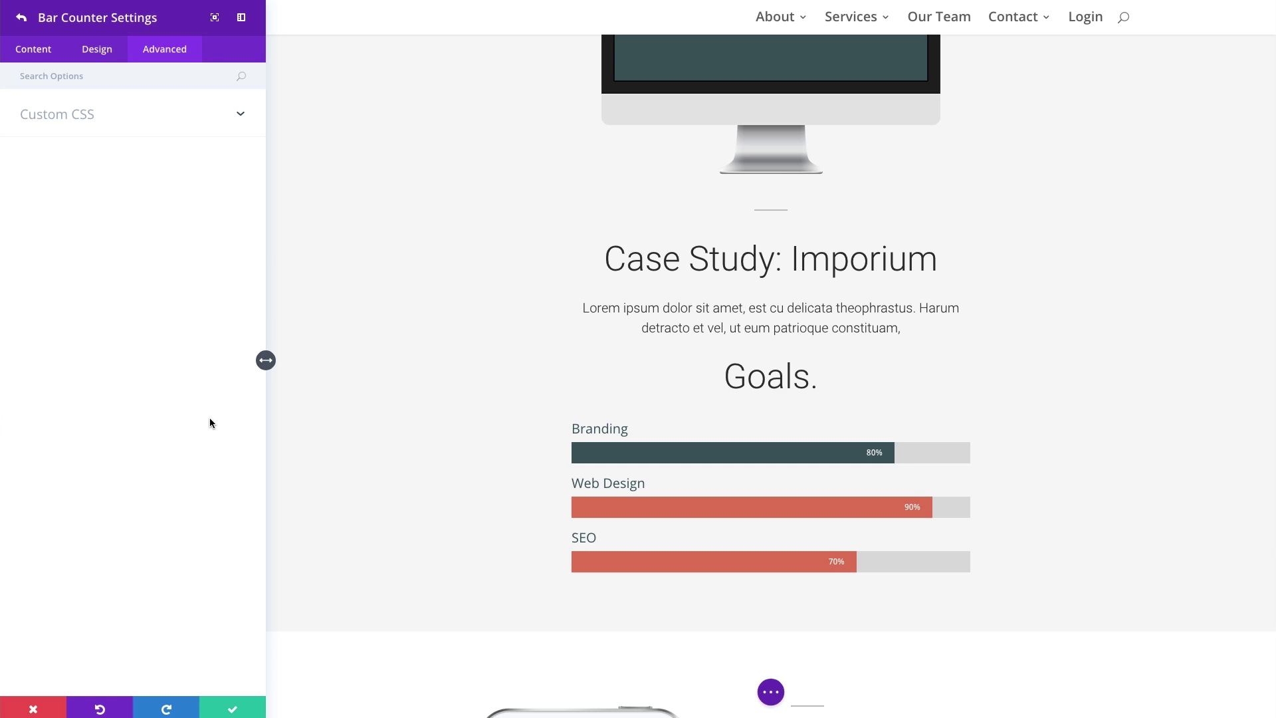